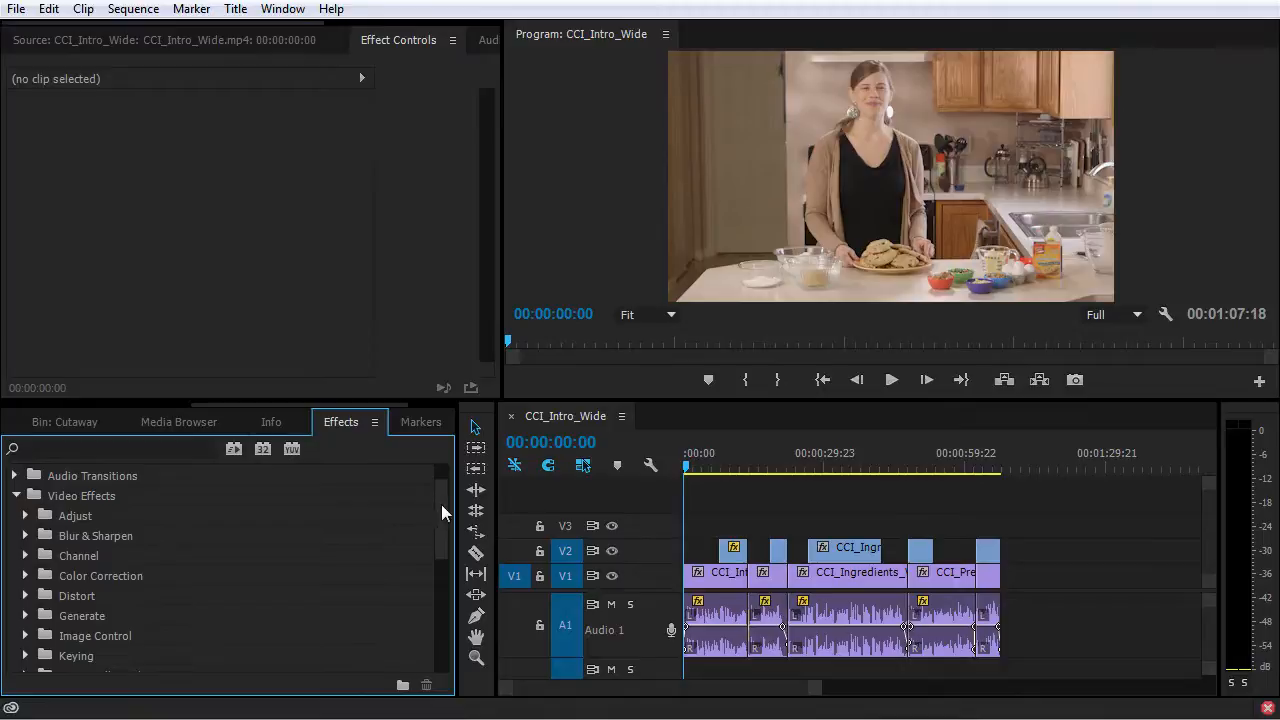
Step: Look through the effects inside the Video Effects folders, including Adjust and Blur & Sharpen
left_click_drag(444, 505, 445, 510)
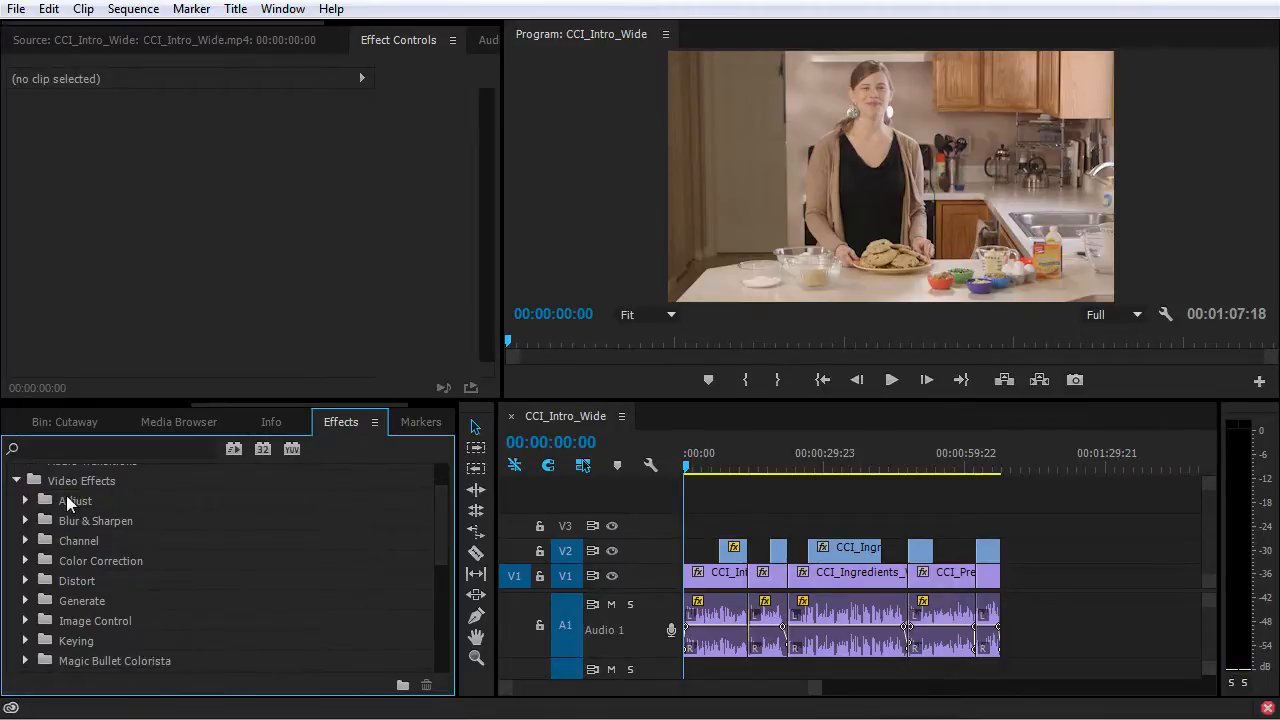
left_click(25, 500)
scroll(37, 530, "down", 3)
left_click(25, 621)
scroll(25, 621, "down", 6)
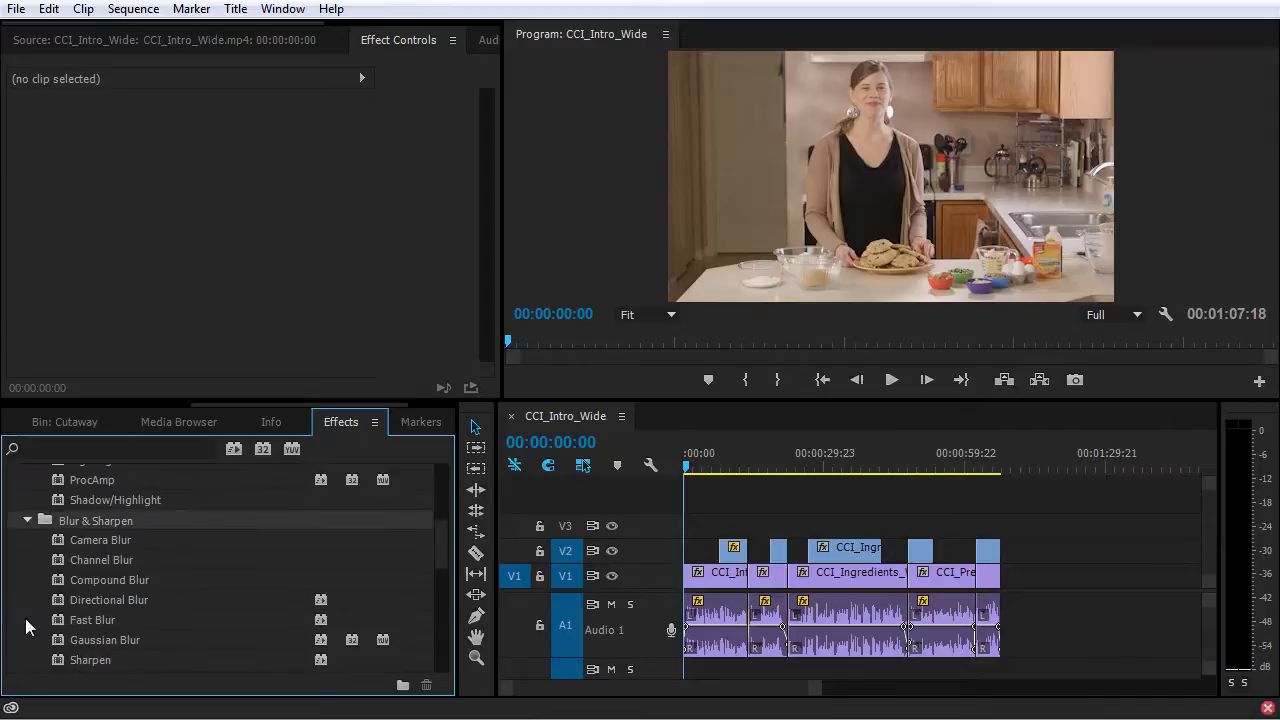
left_click(25, 596)
scroll(30, 612, "down", 5)
left_click(25, 621)
scroll(29, 621, "down", 6)
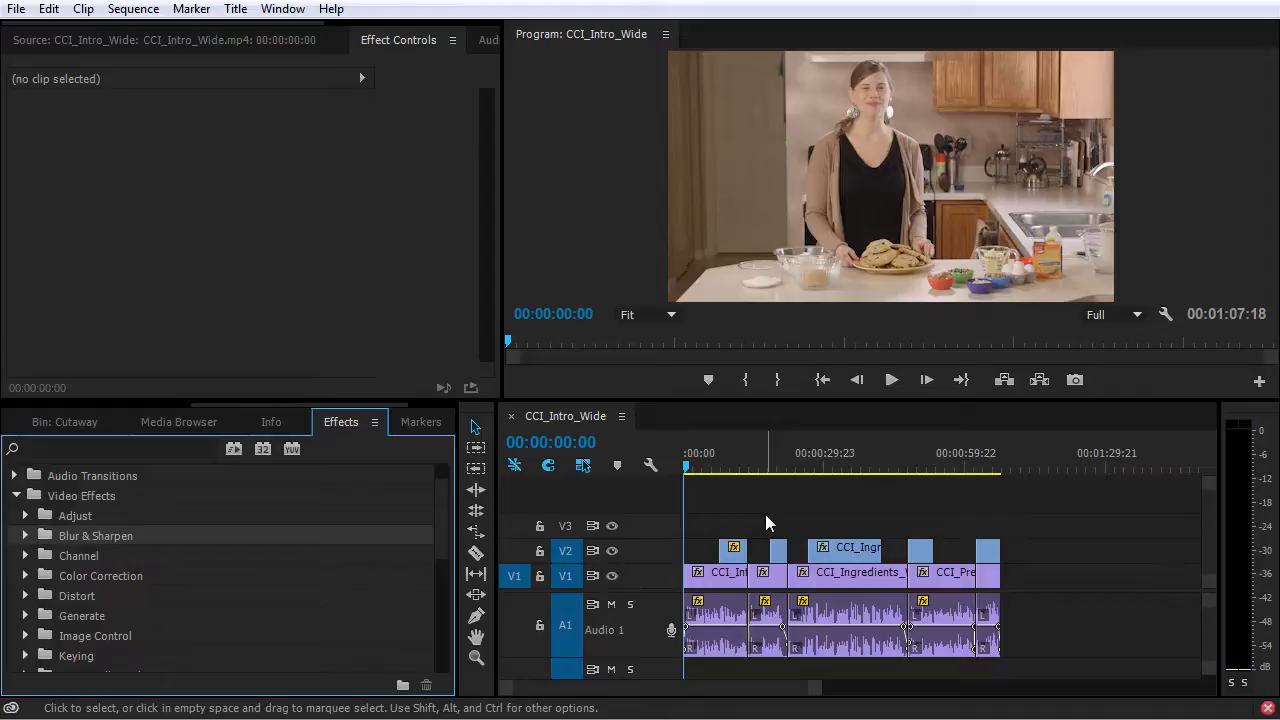
Step: Apply the Fast Color Corrector to the cookie closeup clip on V2 at 00:01:04:08 and enlarge the effect settings area
left_click(986, 466)
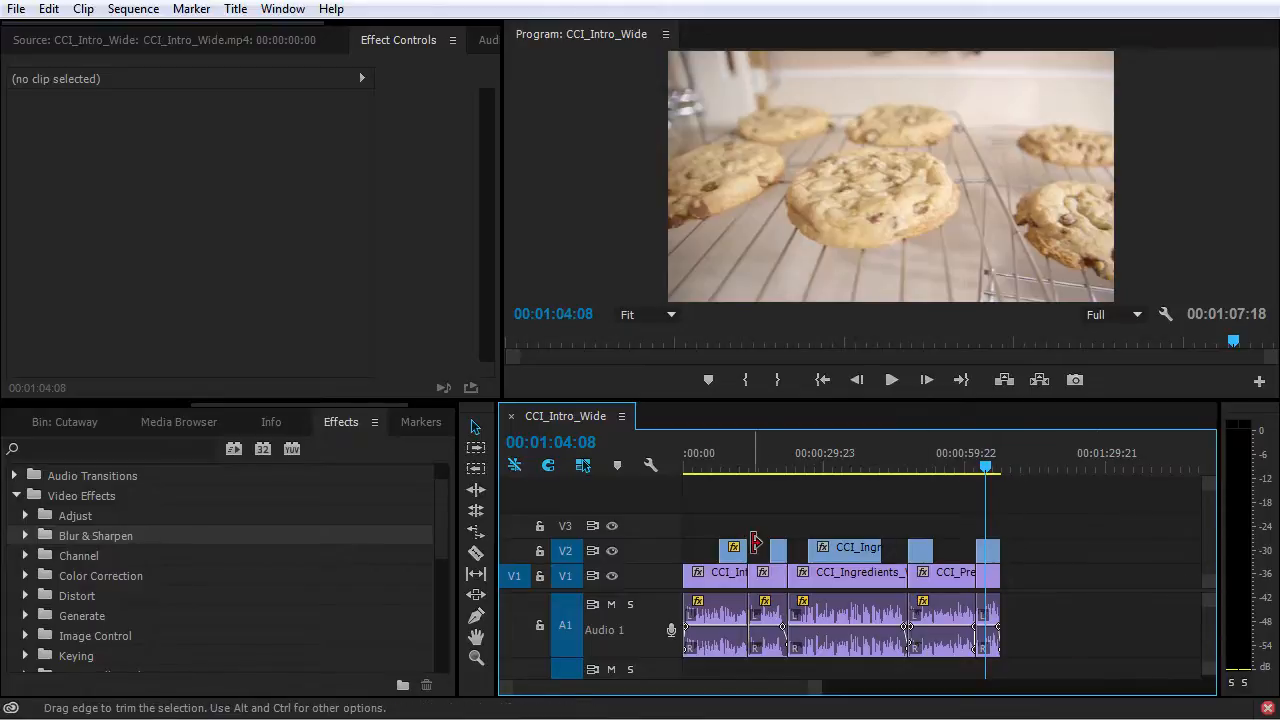
left_click(120, 449)
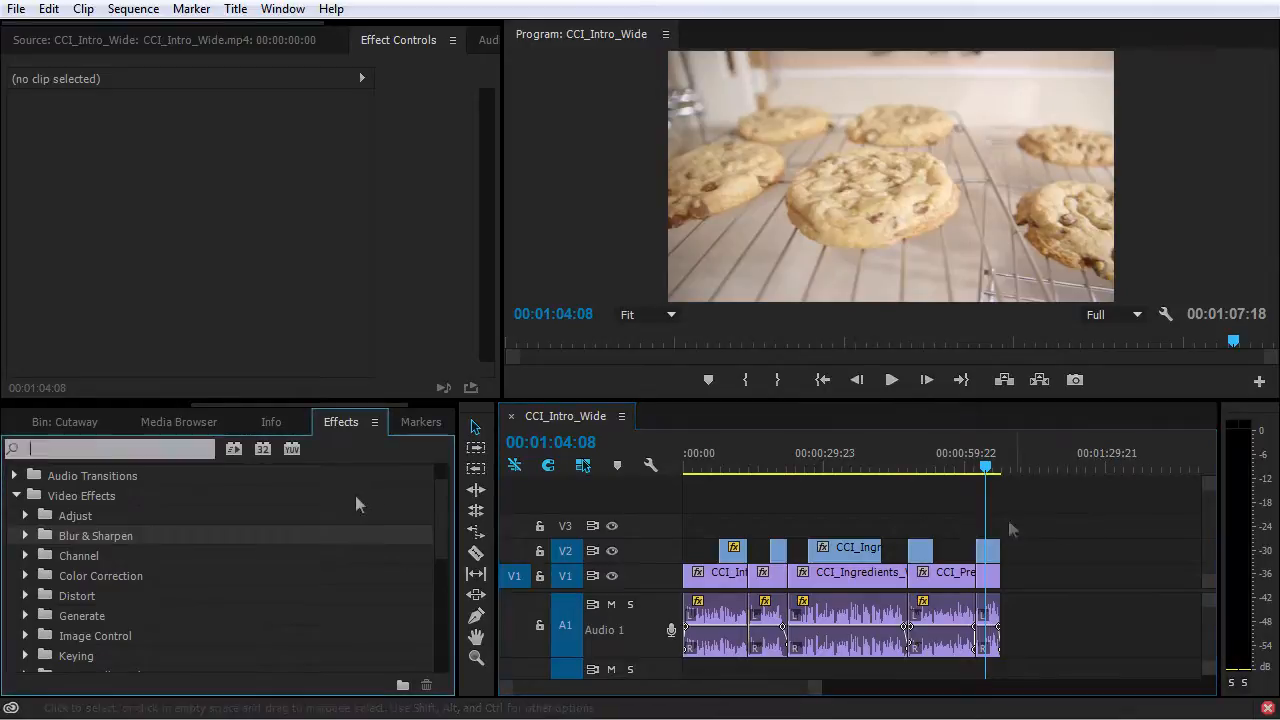
type("fast")
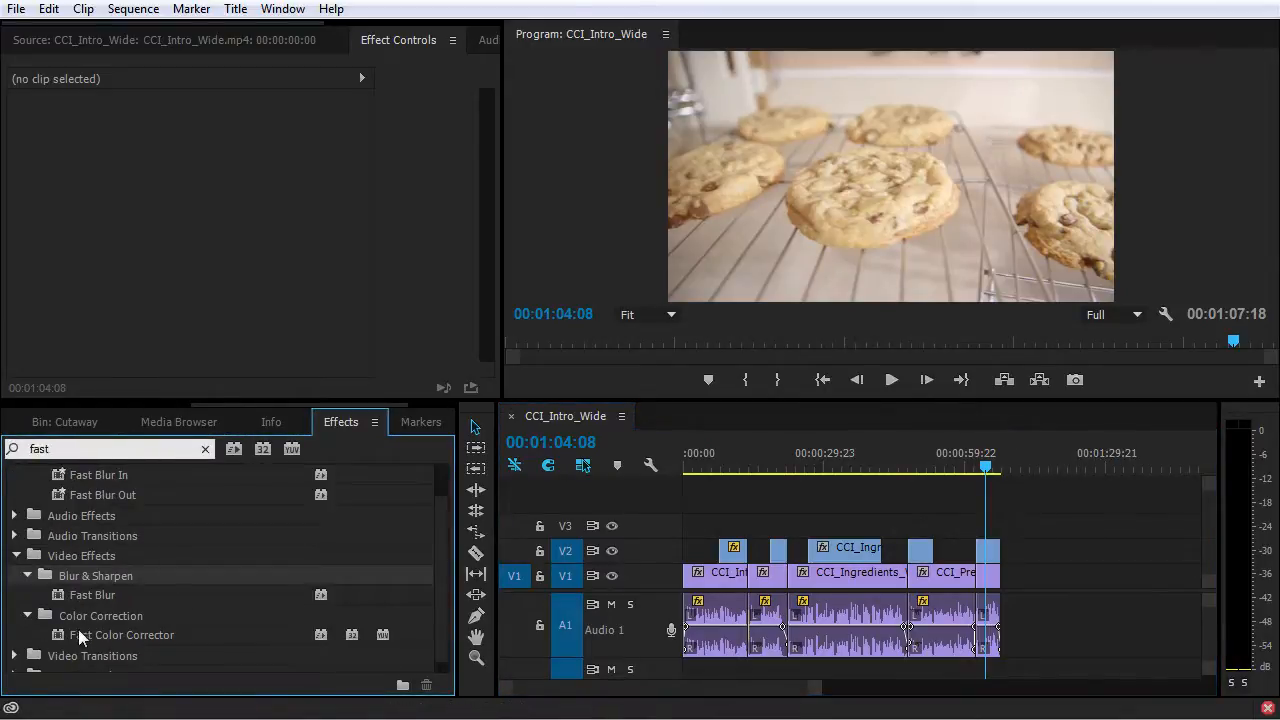
left_click_drag(74, 630, 988, 549)
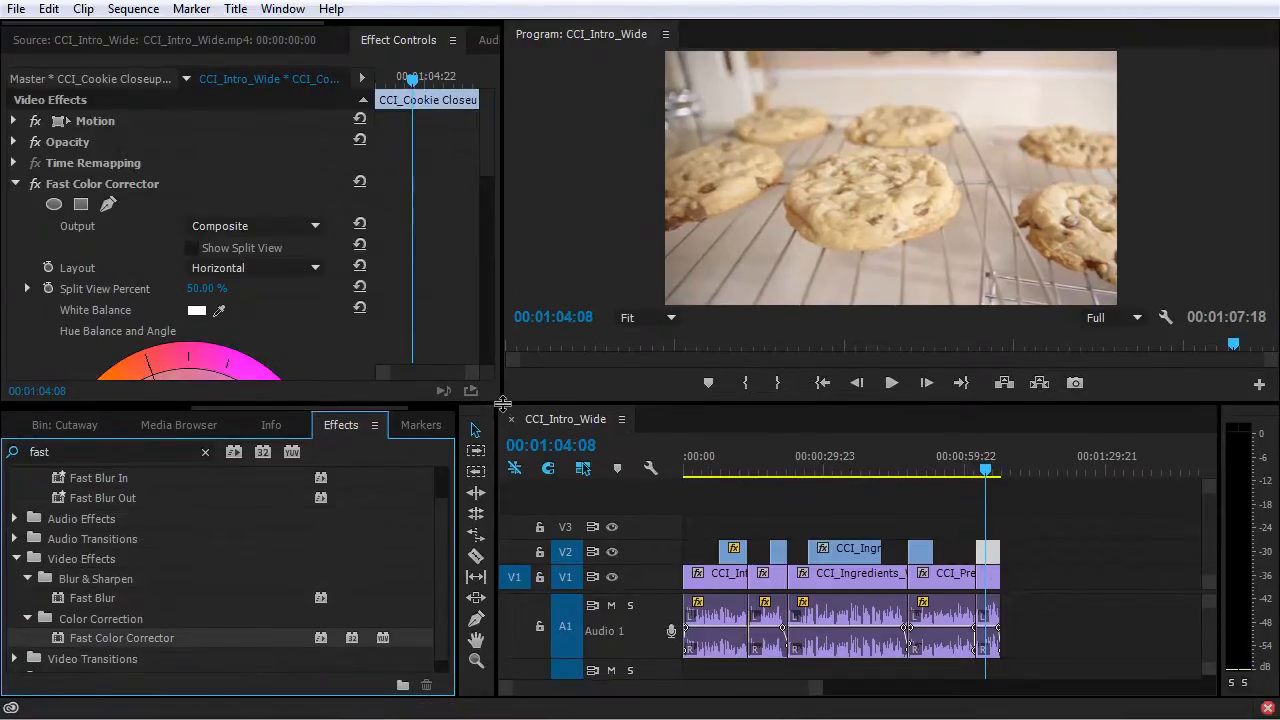
left_click_drag(500, 404, 705, 533)
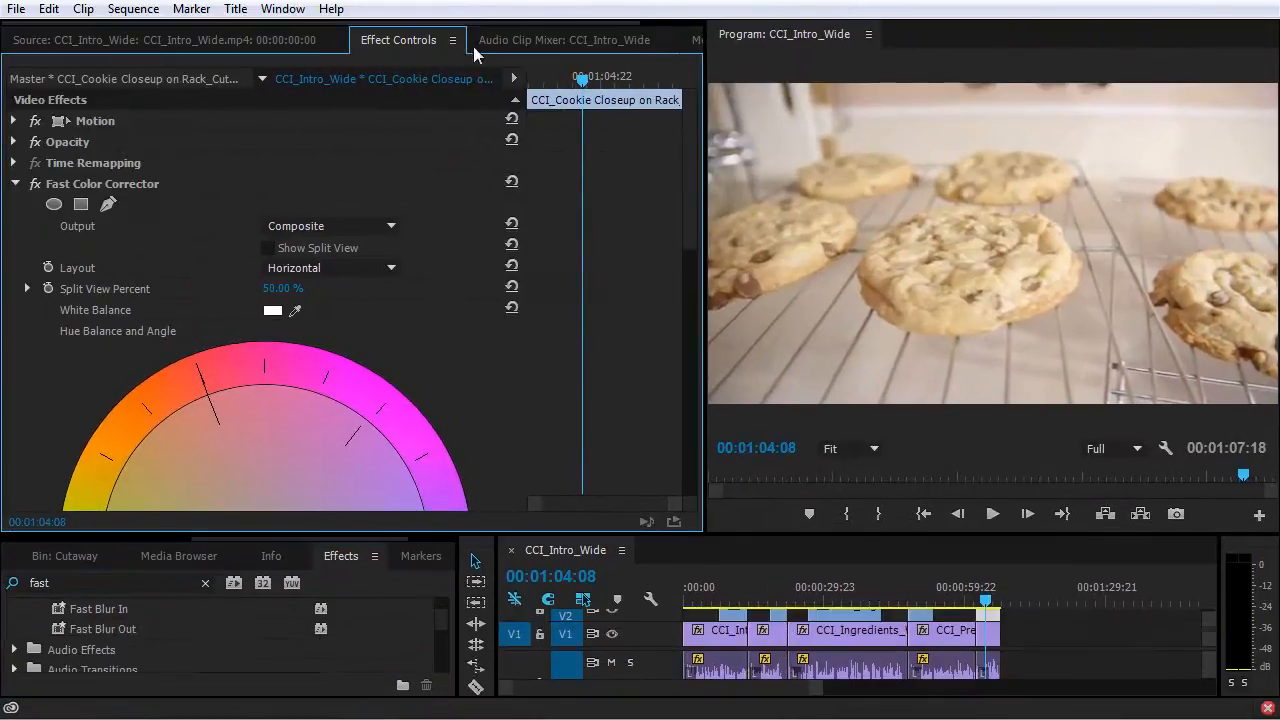
Step: Try shifting the hue balance of the Fast Color Corrector slightly toward magenta, and reset the effect
scroll(546, 395, "down", 5)
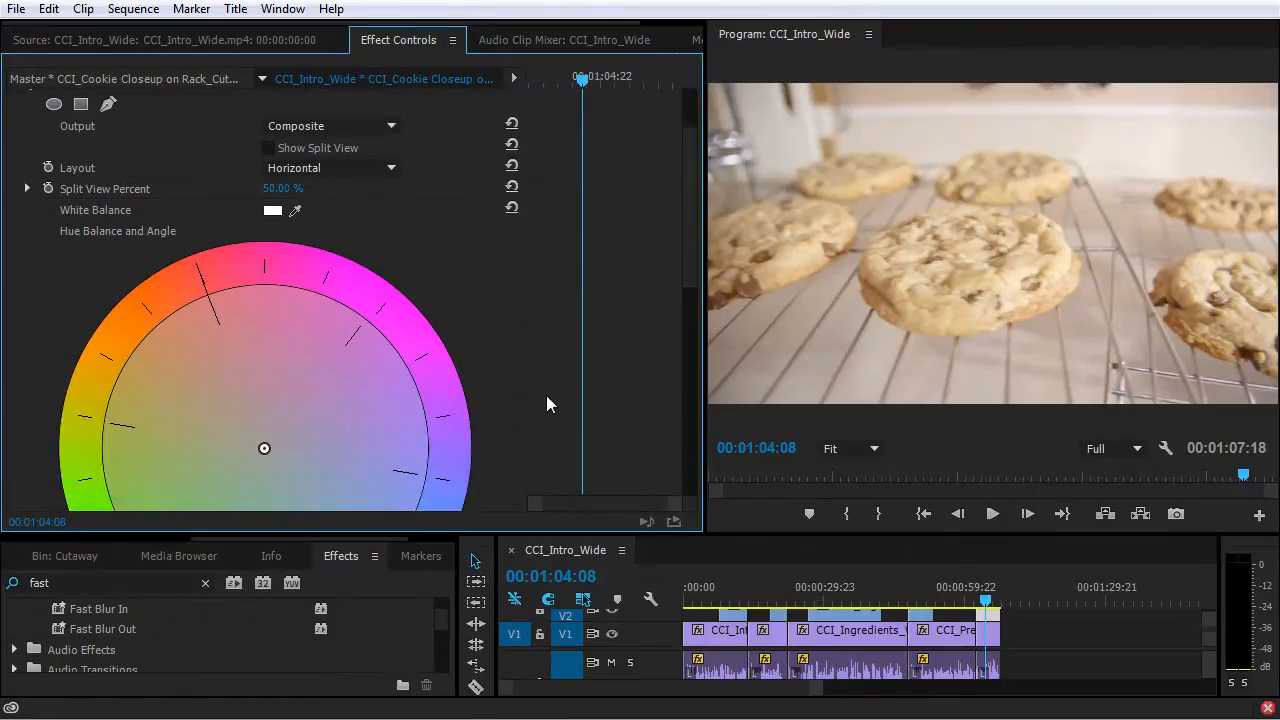
scroll(544, 404, "up", 5)
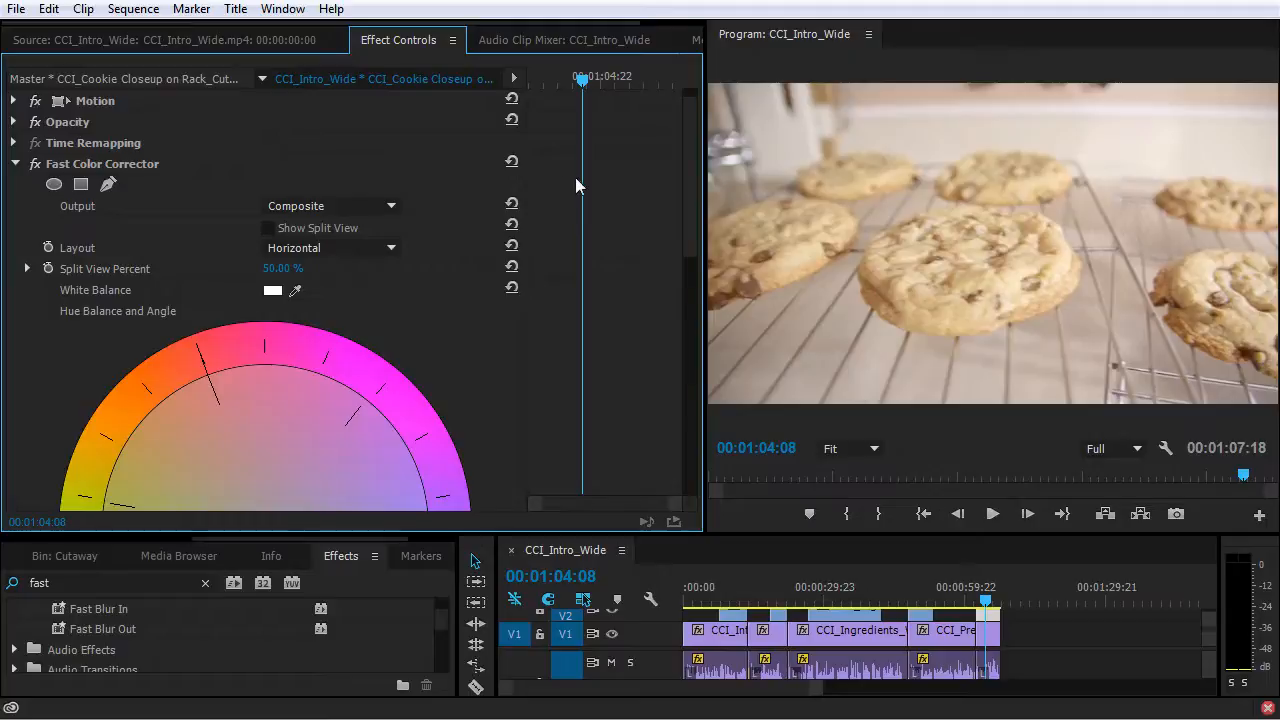
scroll(450, 367, "down", 1)
scroll(449, 375, "down", 5)
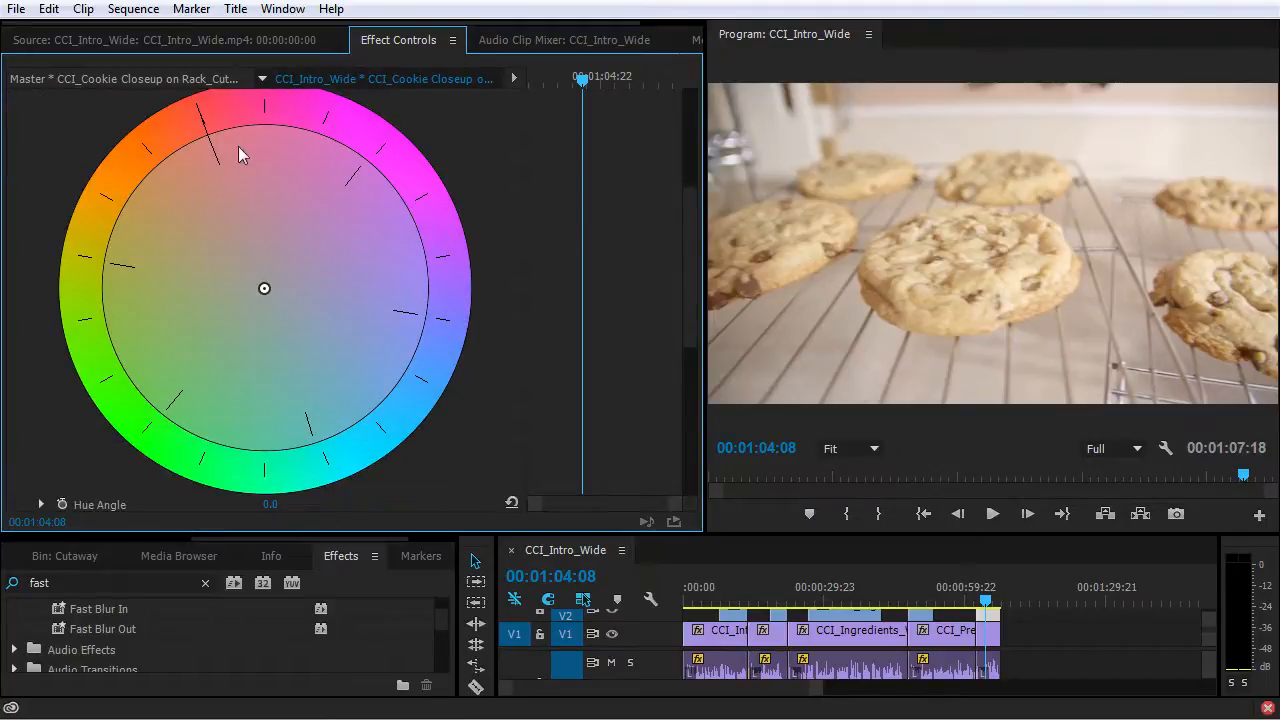
mouse_move(283, 306)
left_mouse_down()
mouse_move(292, 316)
mouse_move(191, 151)
mouse_move(109, 263)
mouse_move(463, 404)
mouse_move(329, 137)
mouse_move(165, 503)
mouse_move(501, 430)
mouse_move(427, 404)
mouse_move(257, 286)
mouse_move(297, 330)
mouse_move(306, 234)
mouse_move(319, 226)
mouse_move(270, 283)
mouse_move(351, 191)
mouse_move(274, 283)
left_mouse_up()
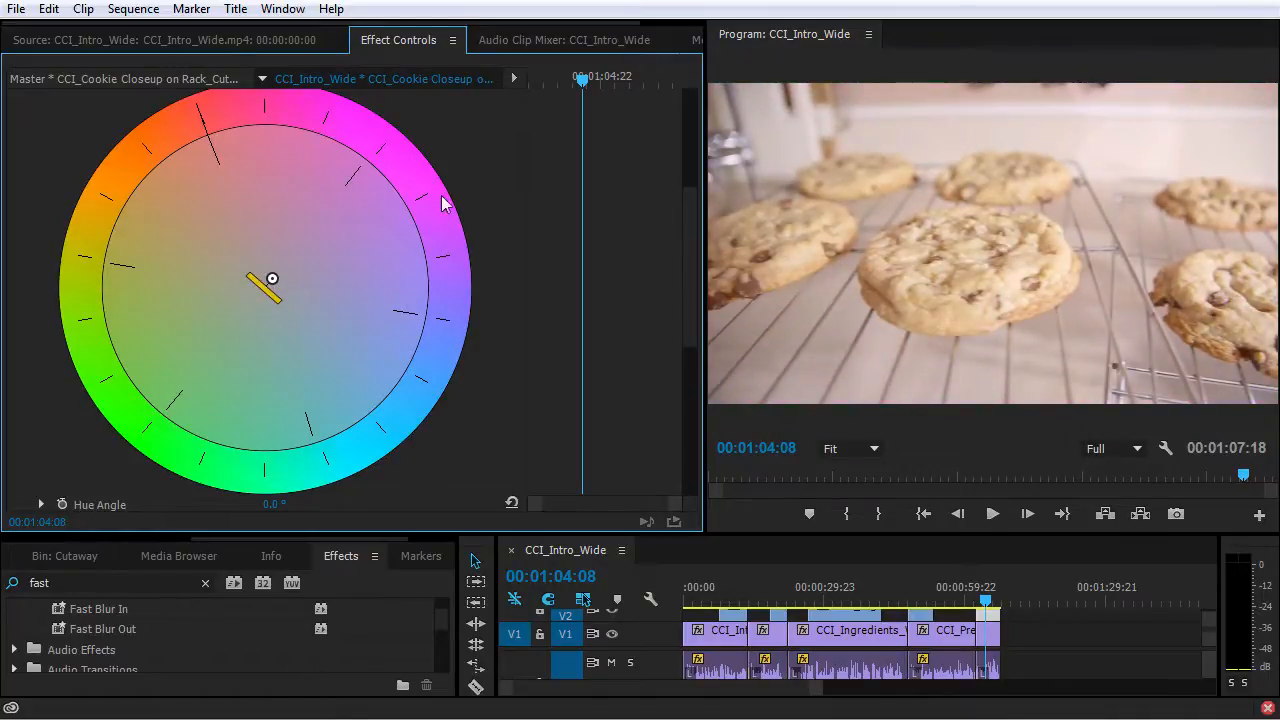
scroll(473, 418, "down", 2)
scroll(473, 410, "up", 6)
left_click(509, 170)
Step: Set the saturation to 120 and shift the hue balance toward blue, with magnitude about 11.2 and angle about 47°
scroll(495, 340, "down", 15)
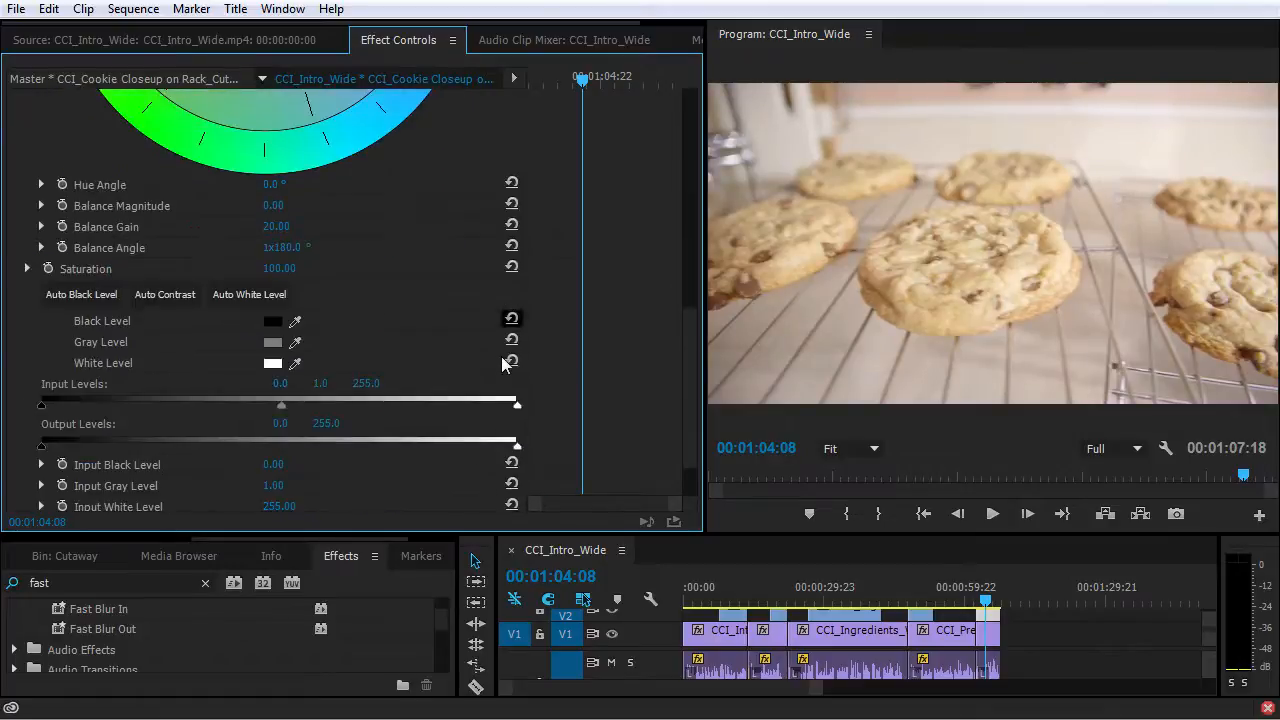
scroll(494, 357, "down", 1)
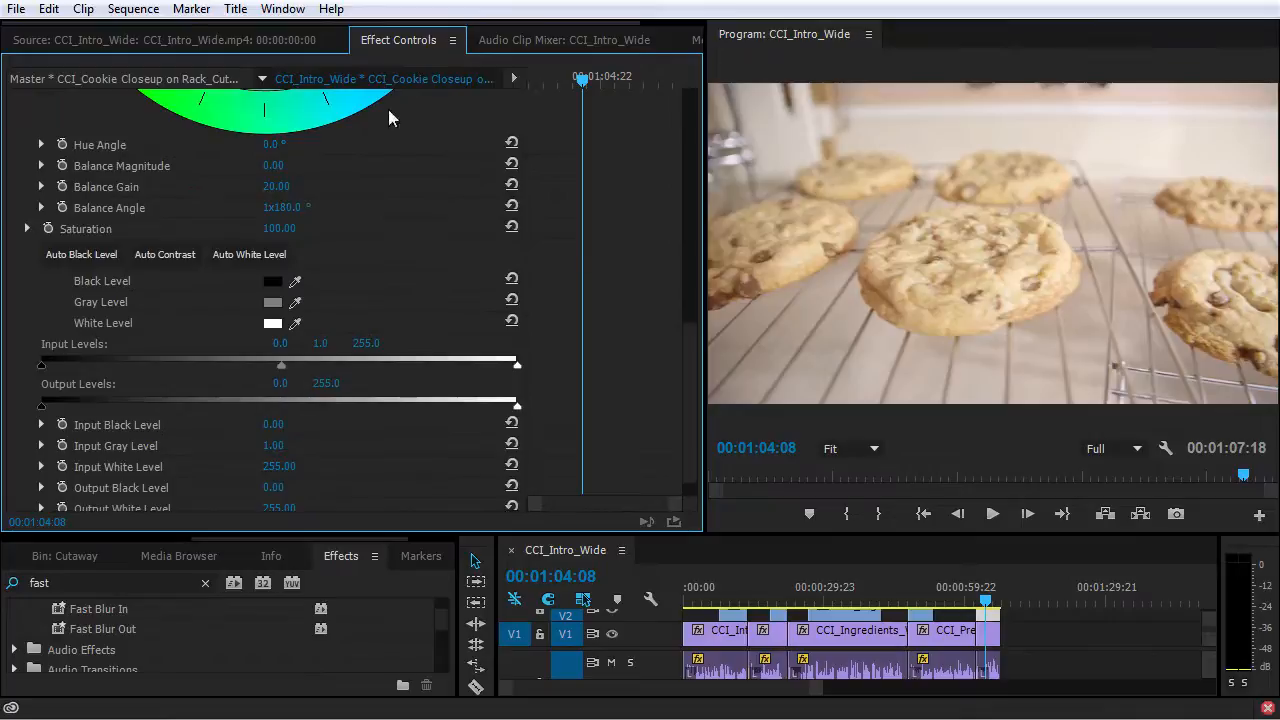
left_click_drag(279, 240, 319, 240)
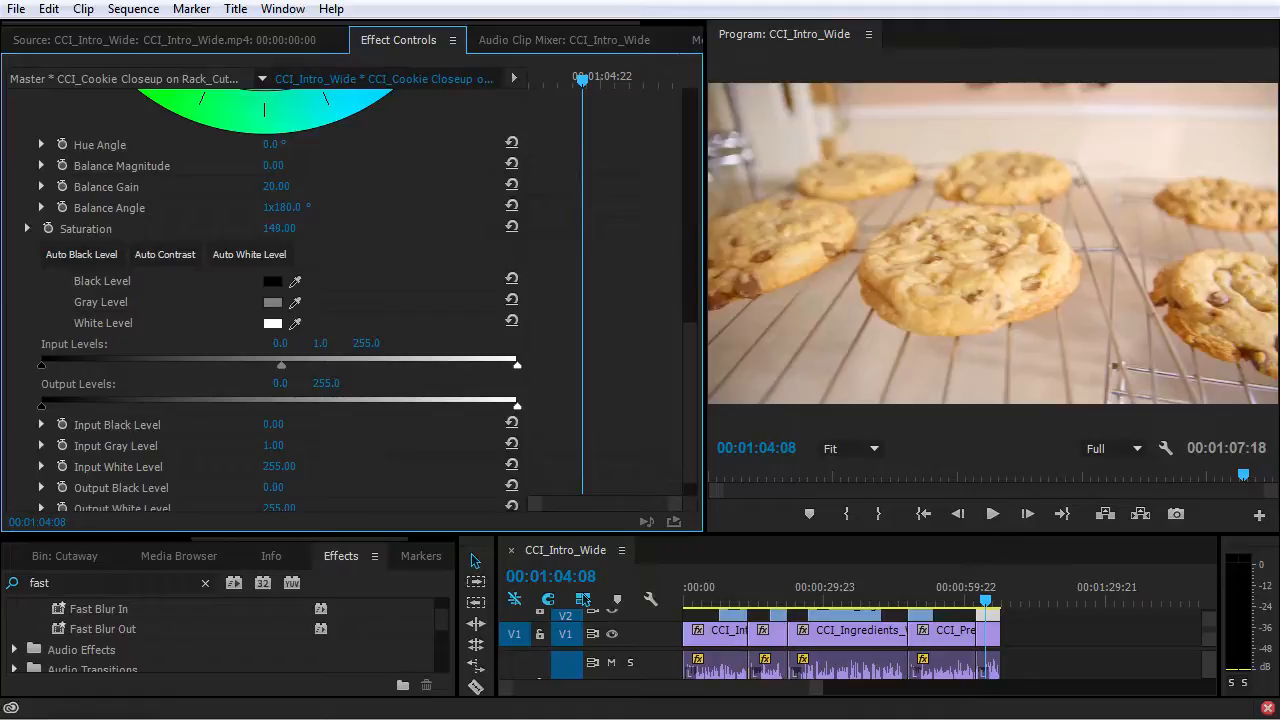
left_click_drag(284, 229, 285, 234)
scroll(401, 254, "up", 4)
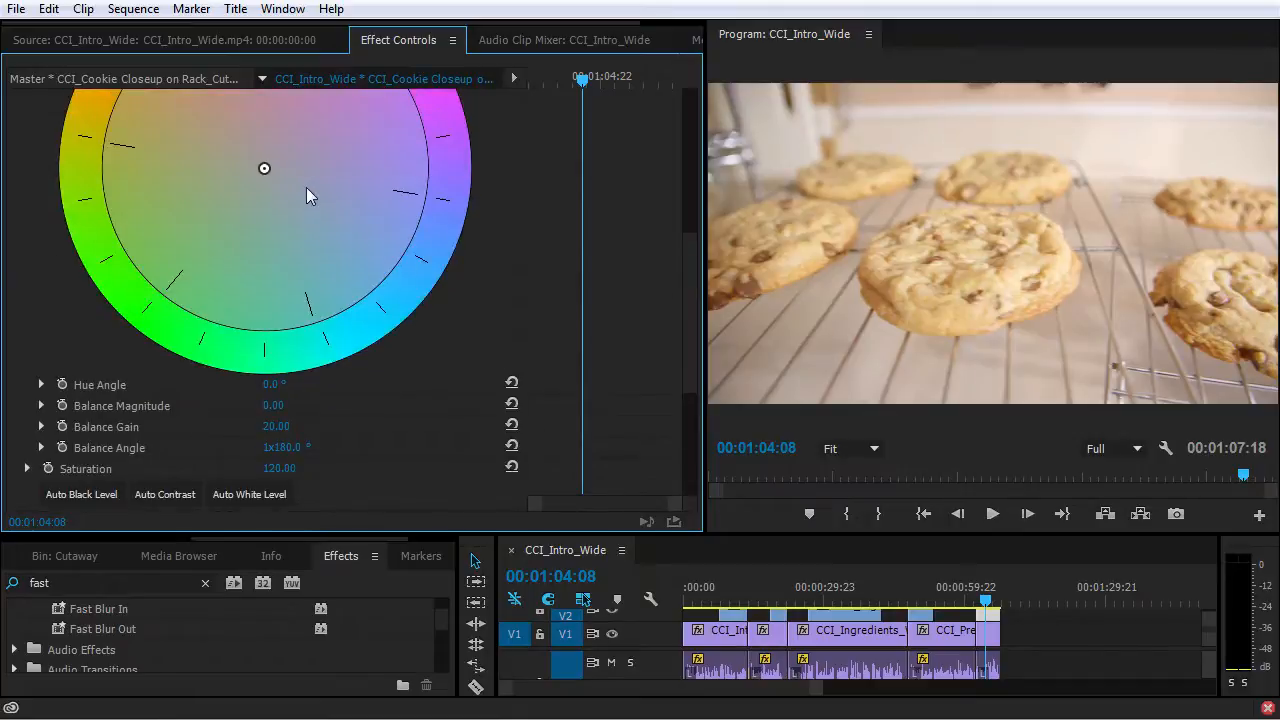
left_click_drag(264, 171, 271, 183)
left_click_drag(278, 185, 278, 183)
Step: Adjust the input levels of the Fast Color Corrector to black about 28.9, gray 0.92 and white about 239.5
scroll(320, 285, "down", 6)
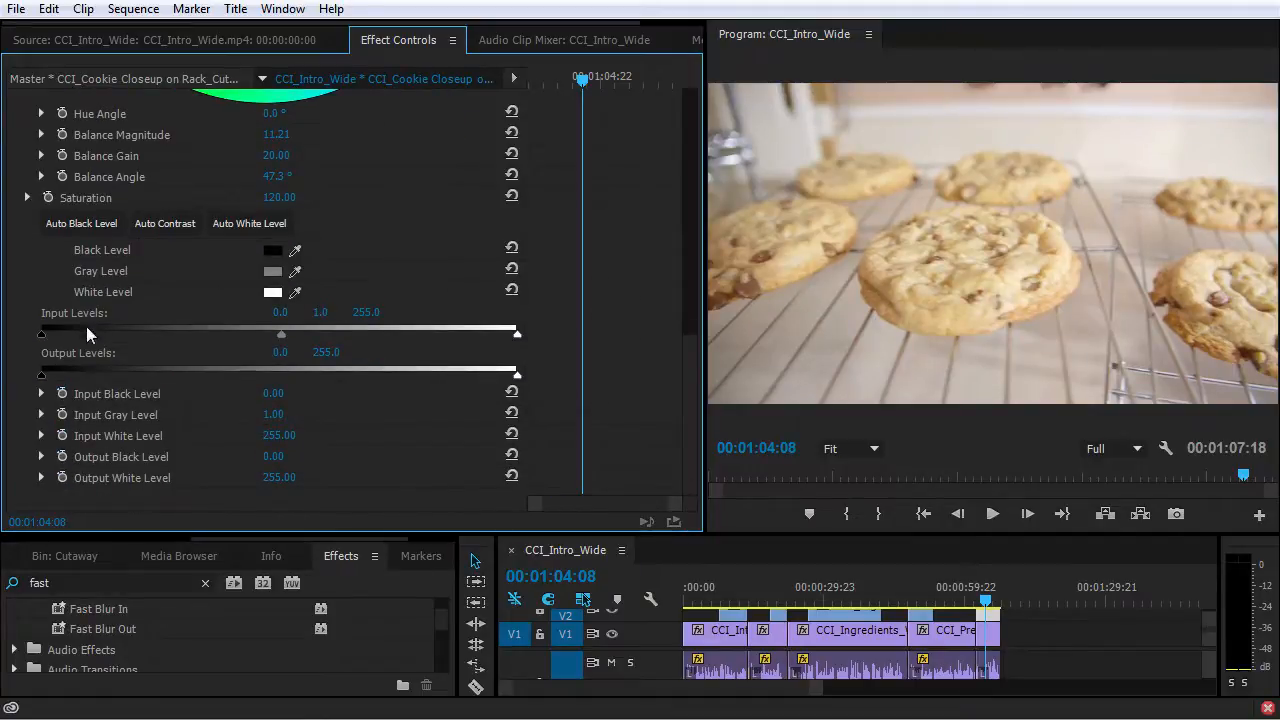
left_click_drag(41, 332, 95, 345)
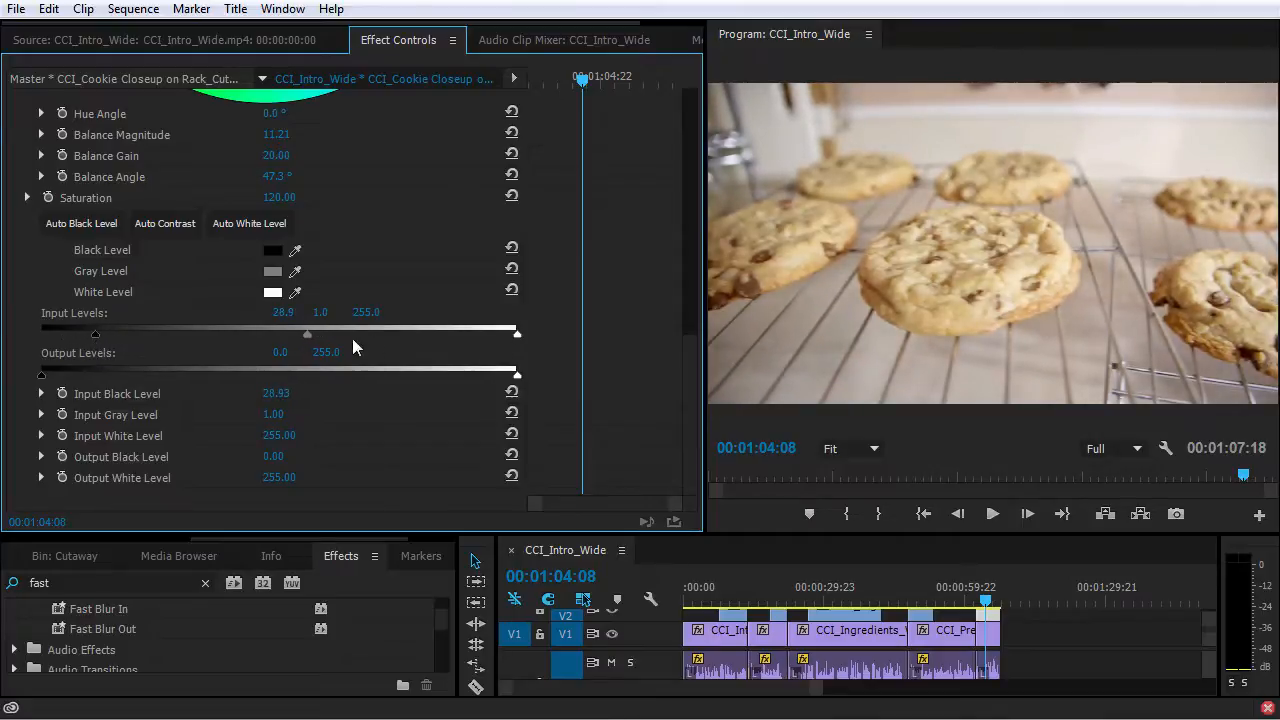
left_click_drag(303, 336, 307, 336)
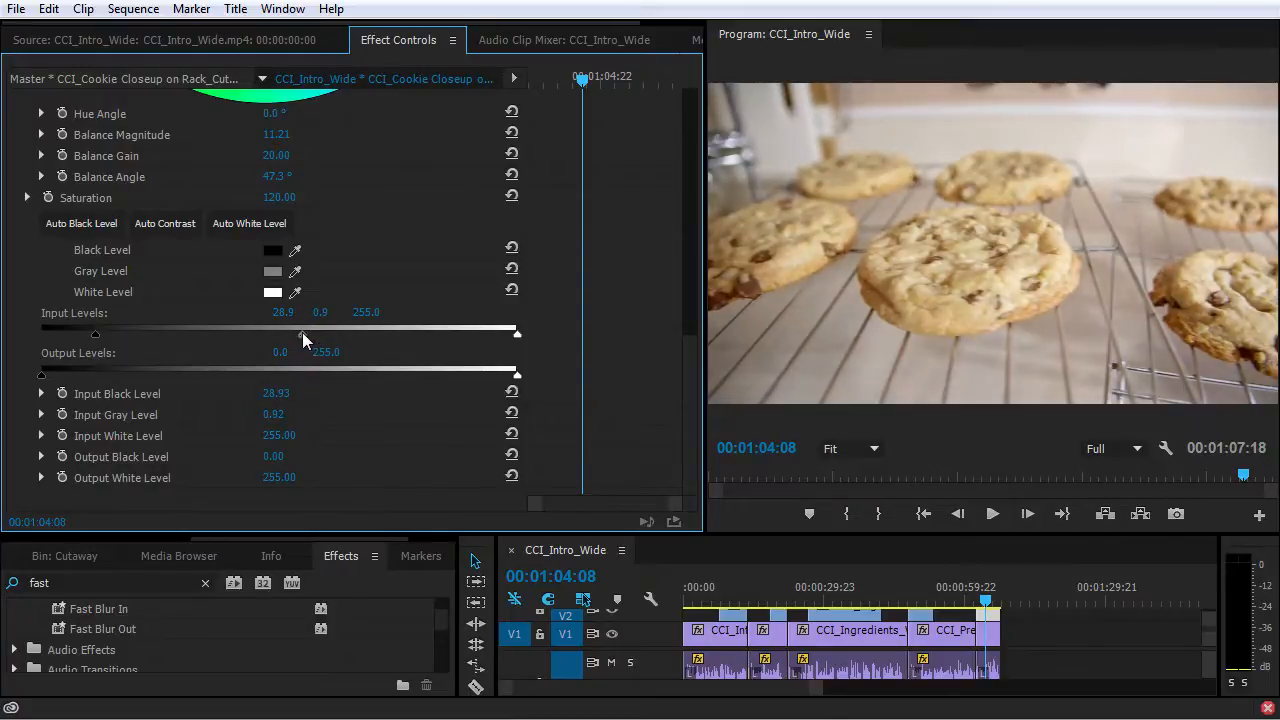
left_click_drag(517, 337, 488, 336)
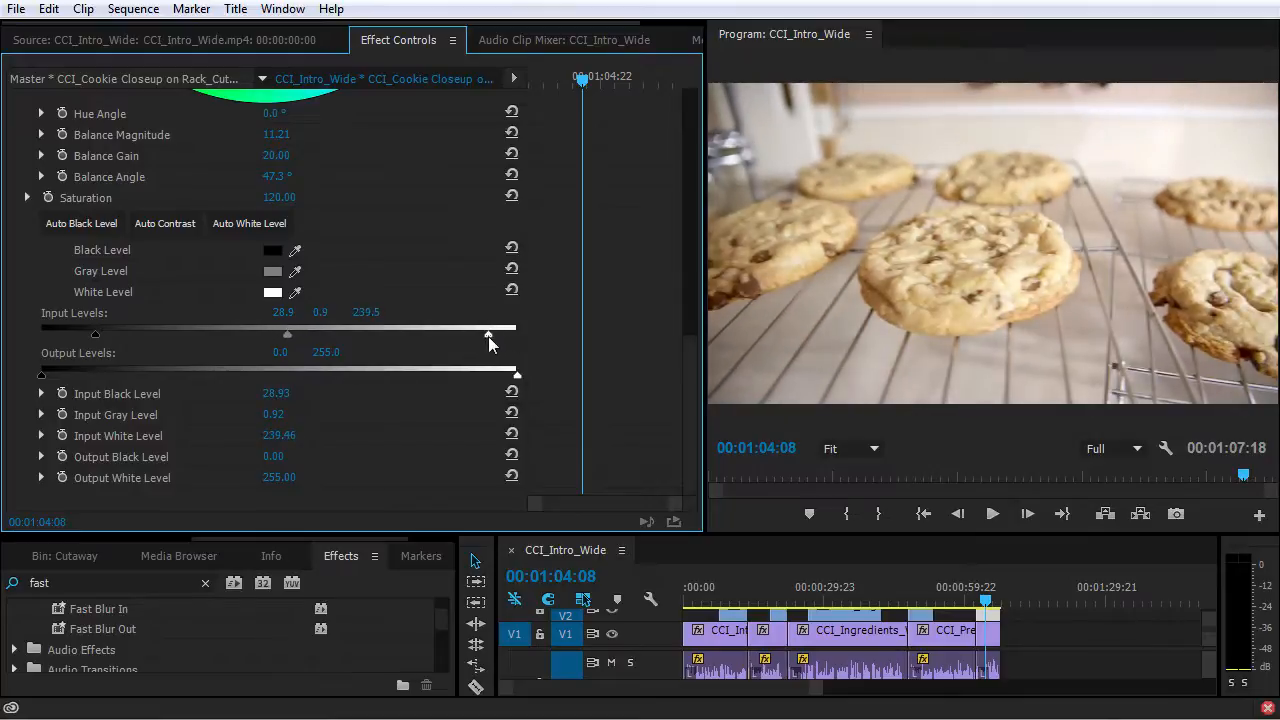
Step: Compare the cookie shot with and without the Fast Color Corrector by switching the effect off and on repeatedly
scroll(570, 358, "up", 8)
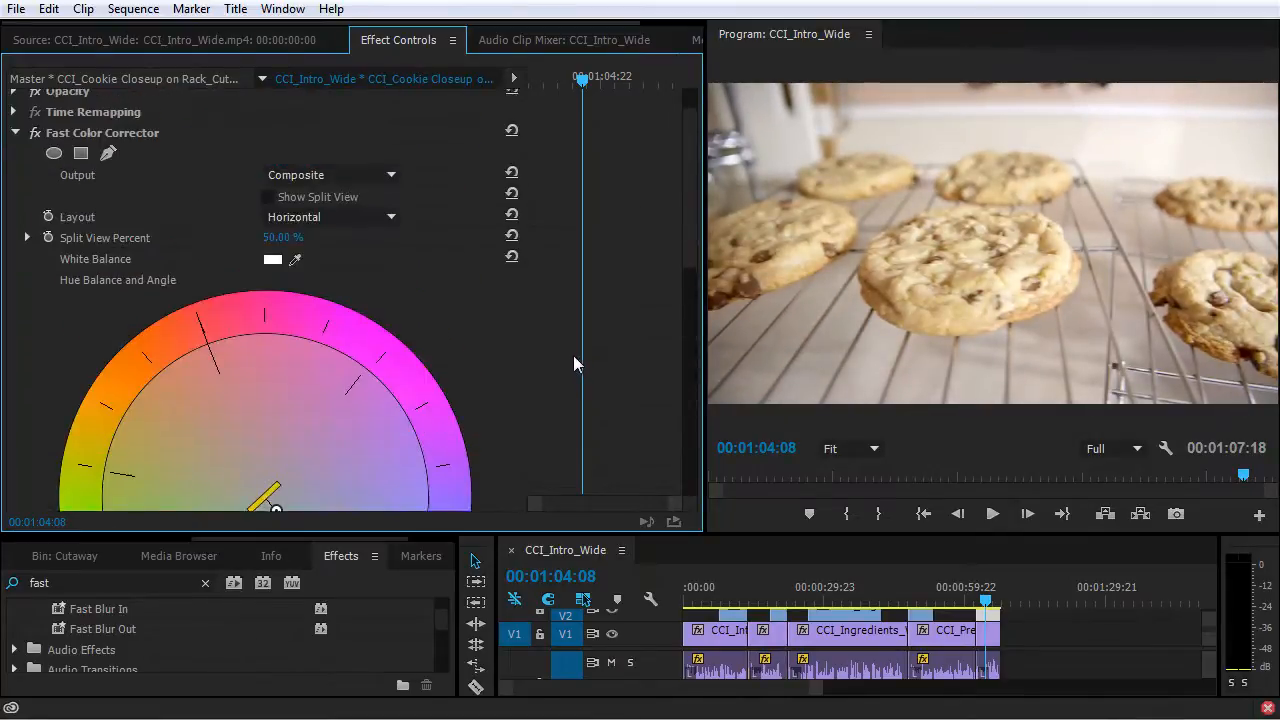
left_click(35, 184)
left_click(35, 184)
left_click(35, 184)
left_click(35, 184)
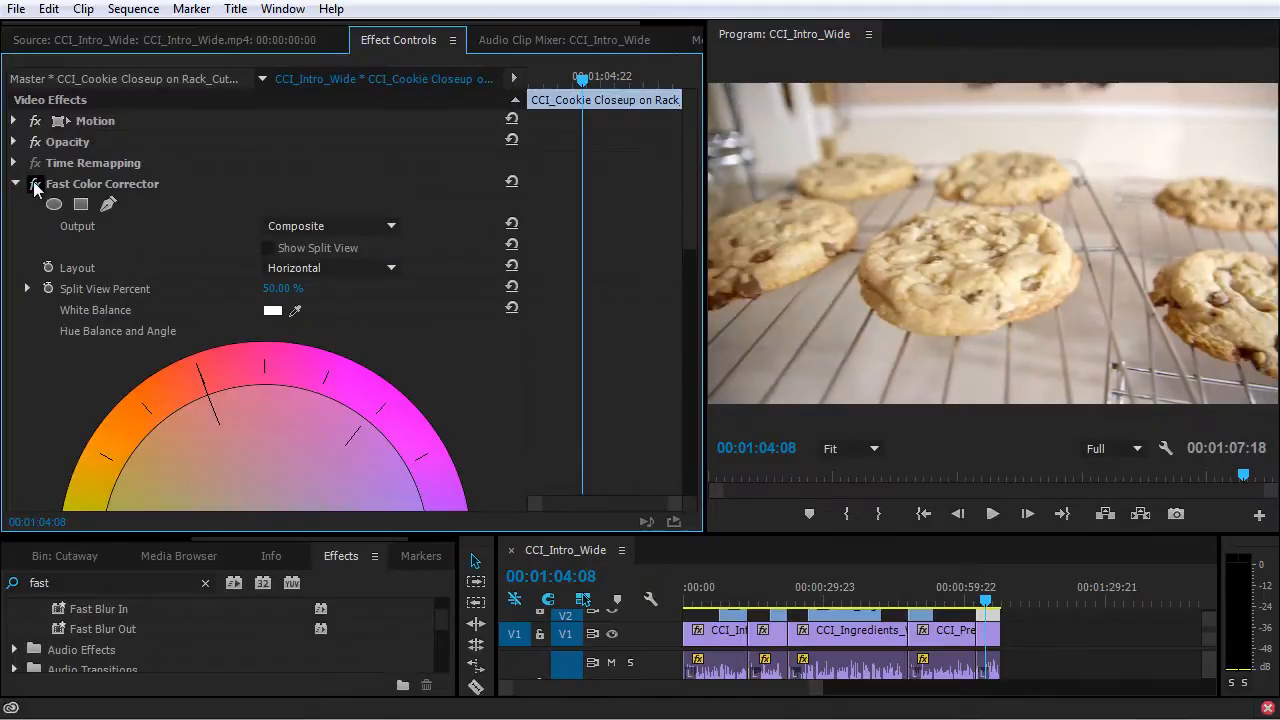
left_click(35, 184)
left_click(35, 184)
left_click(35, 184)
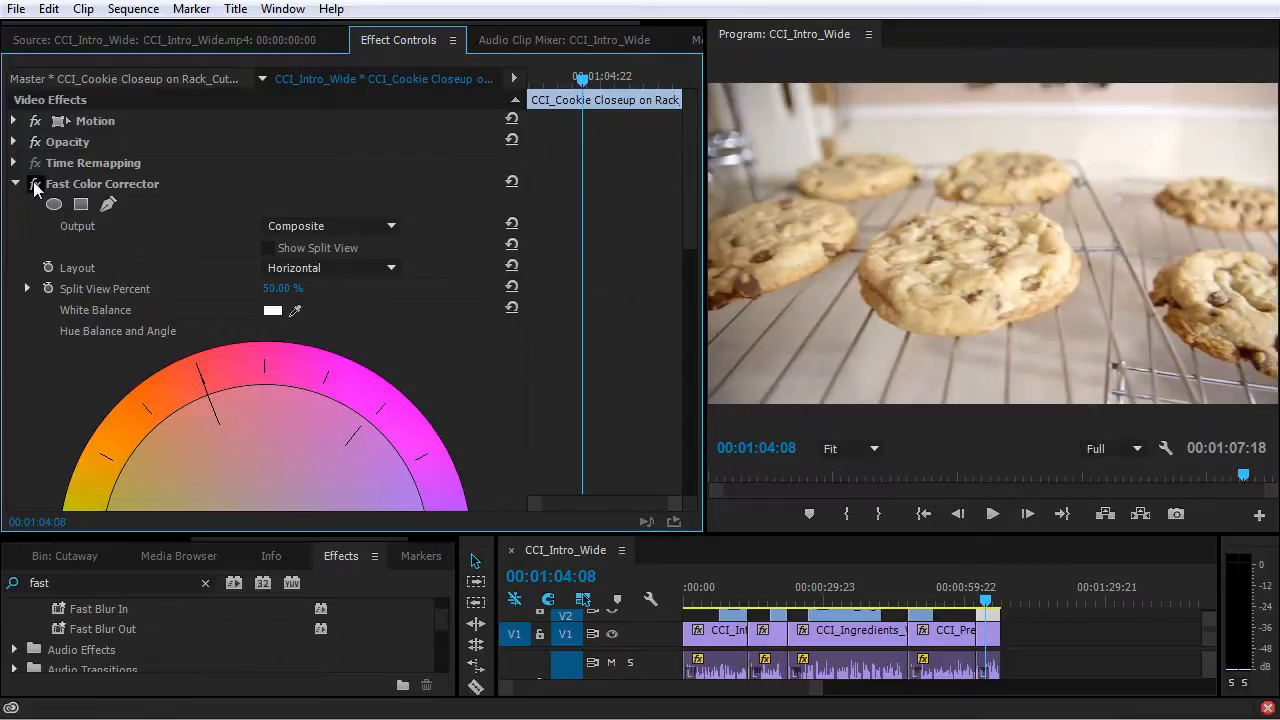
Step: Replace the Fast Color Corrector on the cookie closeup clip with the Three-Way Color Corrector
left_click(125, 183)
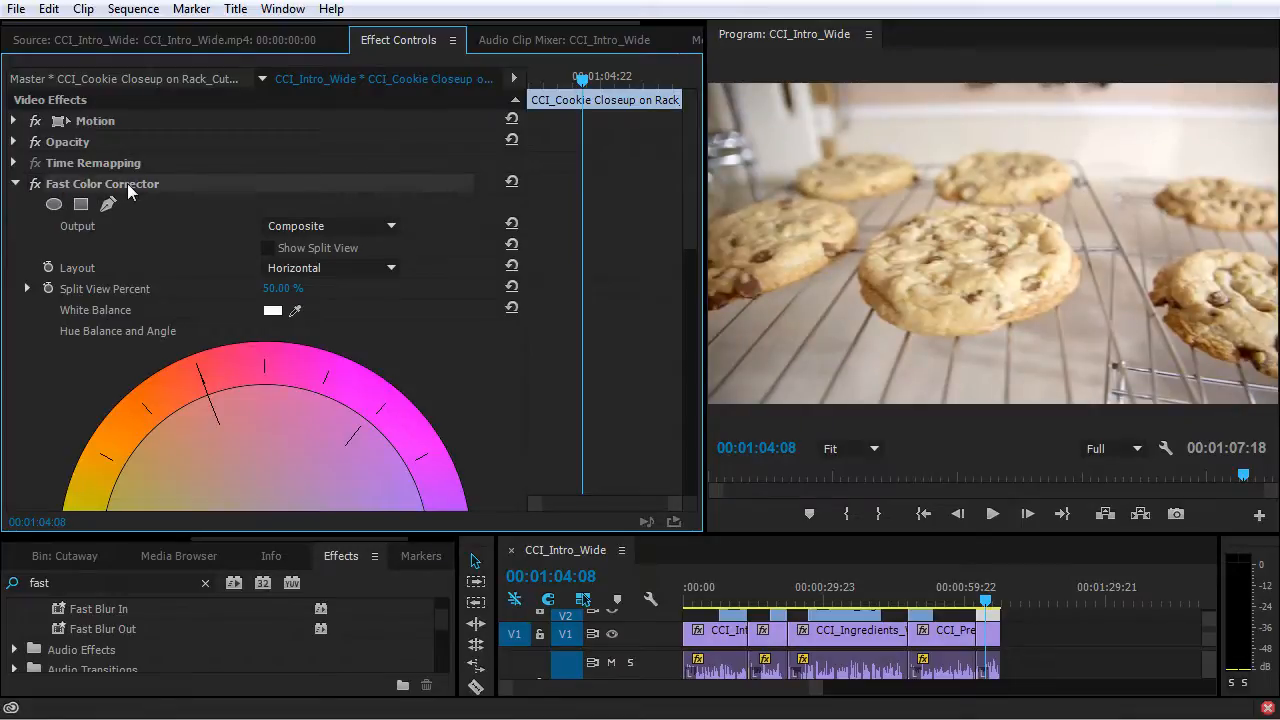
key("Delete")
double_click(87, 582)
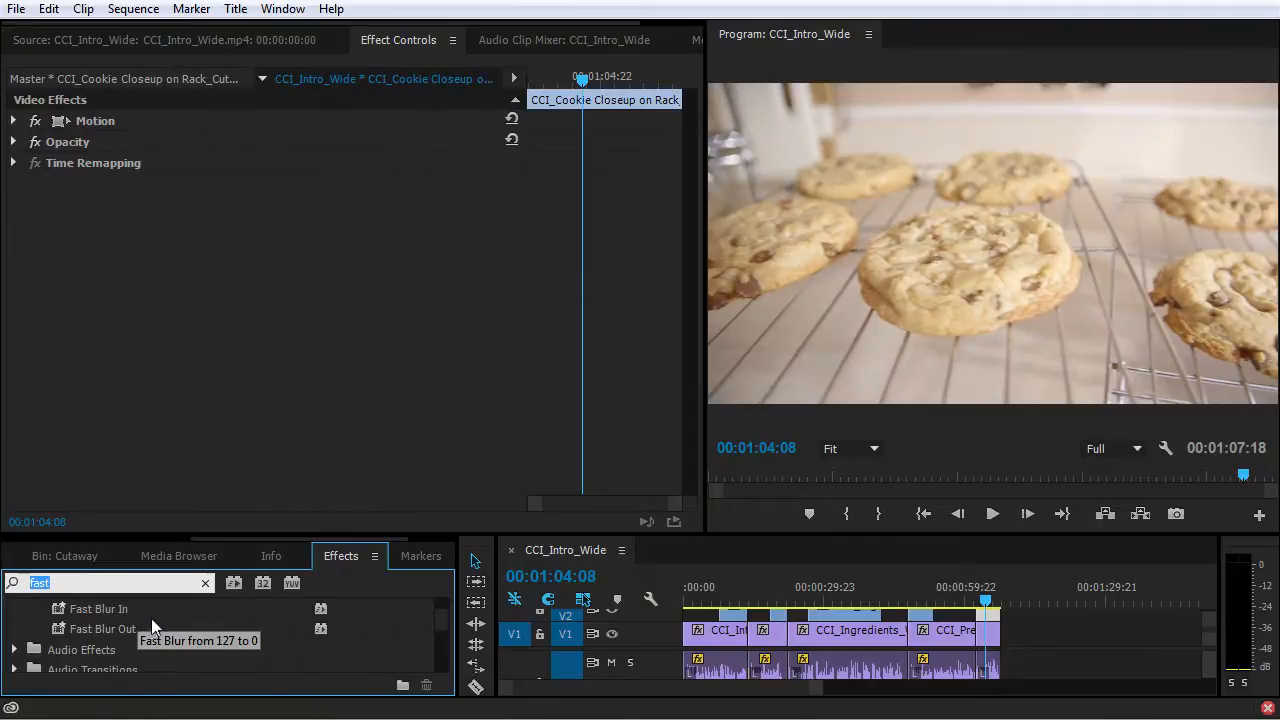
type("three")
left_click_drag(202, 672, 239, 352)
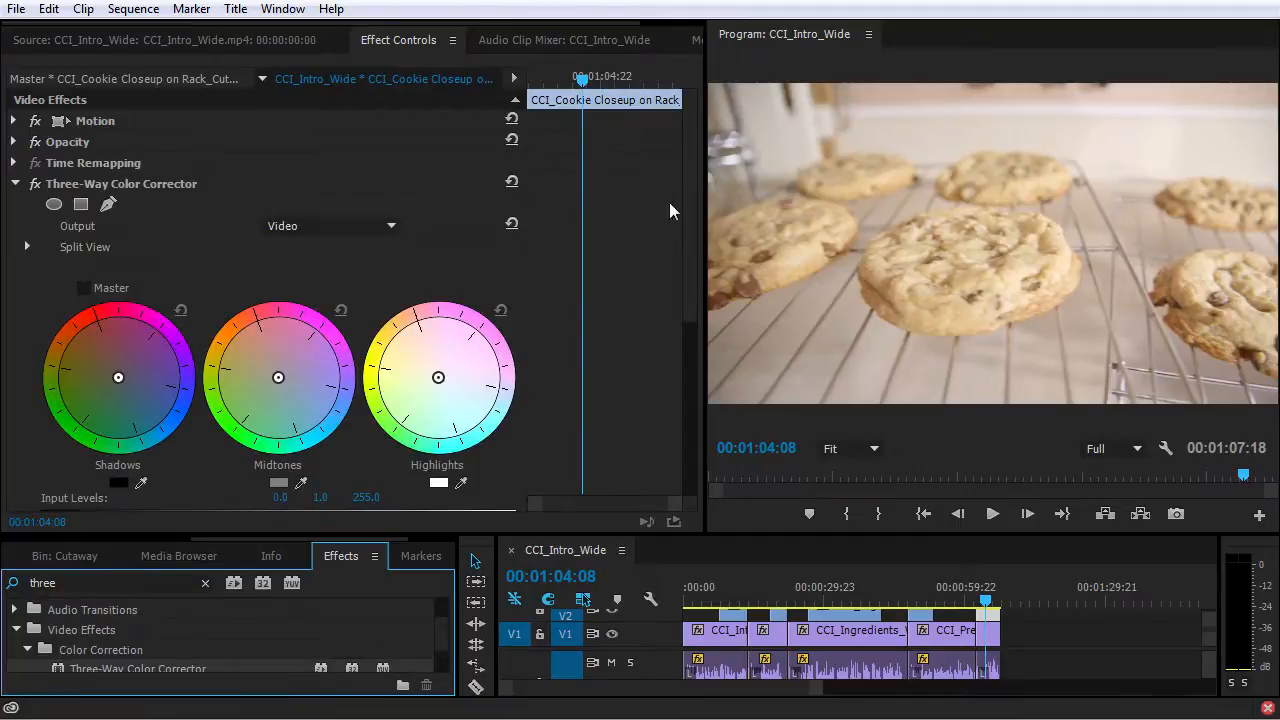
Step: Try shifting all three color wheels together toward red with Master enabled, reset them and disable Master
mouse_move(694, 154)
left_mouse_down()
mouse_move(711, 412)
mouse_move(704, 164)
left_mouse_up()
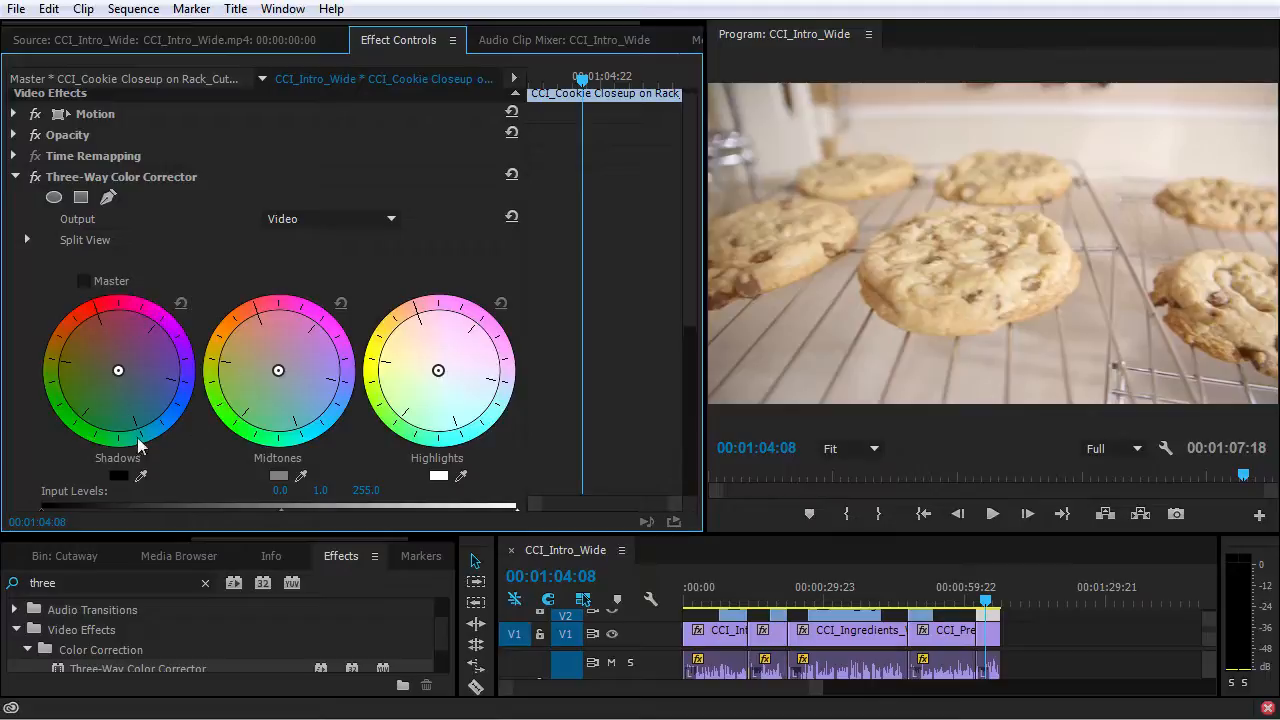
left_click(84, 281)
mouse_move(124, 372)
left_mouse_down()
mouse_move(102, 358)
mouse_move(121, 334)
mouse_move(103, 386)
mouse_move(121, 360)
left_mouse_up()
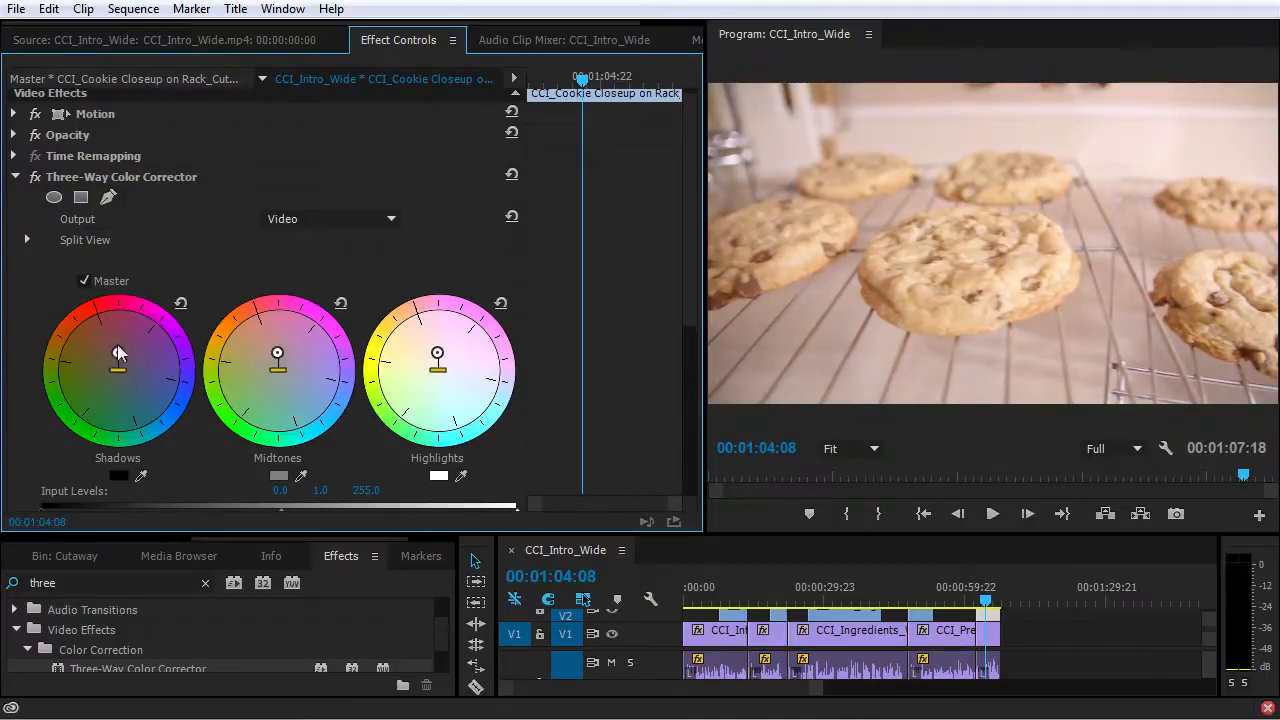
left_click(180, 303)
left_click(84, 283)
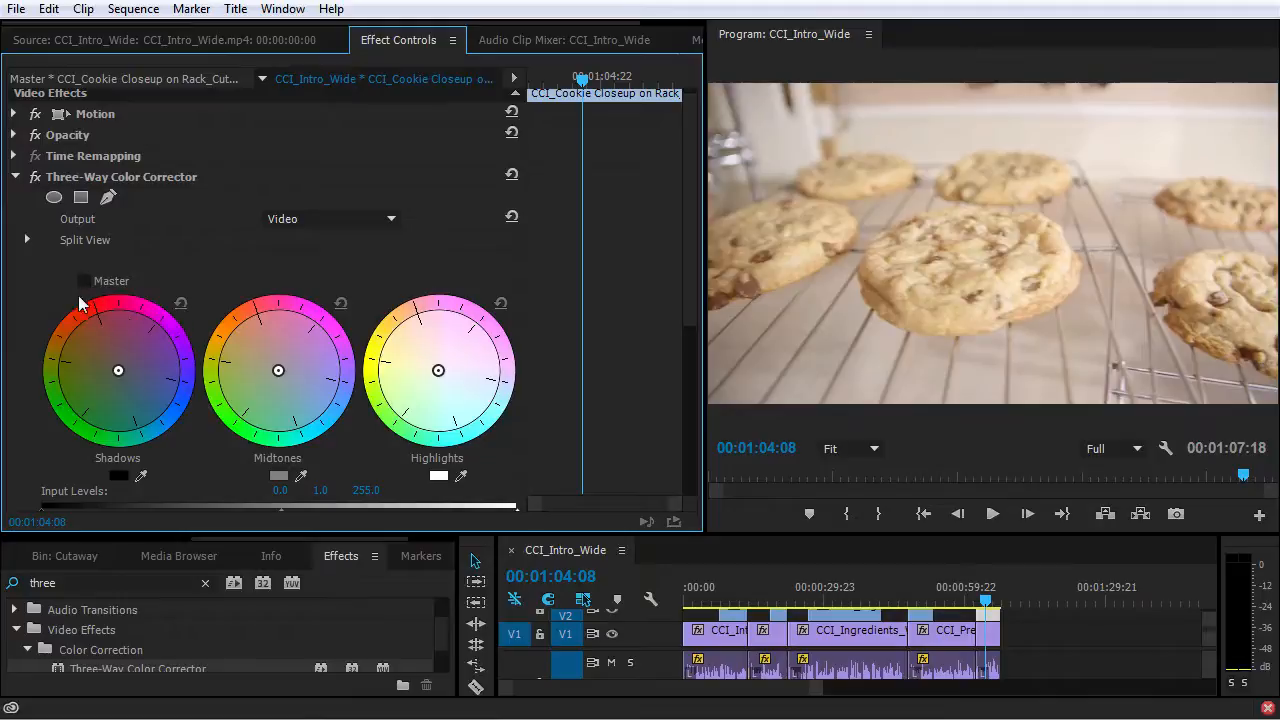
Step: Shift the shadows toward blue, the midtones slightly toward blue and the highlights toward orange-red on their separate wheels
scroll(163, 343, "down", 2)
mouse_move(117, 314)
left_mouse_down()
mouse_move(160, 350)
mouse_move(129, 328)
mouse_move(142, 338)
left_mouse_up()
mouse_move(278, 310)
left_mouse_down()
mouse_move(288, 335)
mouse_move(282, 316)
left_mouse_up()
mouse_move(438, 311)
left_mouse_down()
mouse_move(413, 270)
mouse_move(436, 312)
mouse_move(428, 288)
mouse_move(428, 300)
left_mouse_up()
Step: Adjust the Three-Way Color Corrector's input levels to black about 27.3, gray 0.8 and white about 238.4
scroll(430, 306, "down", 3)
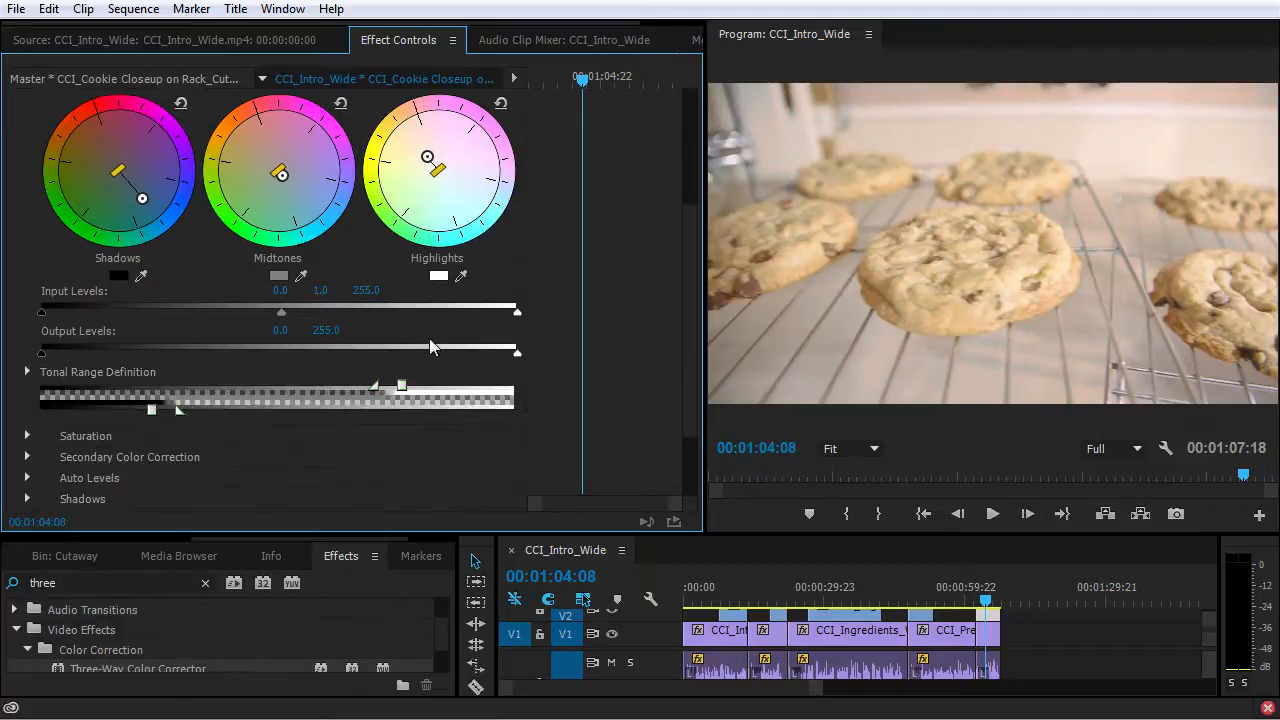
left_click_drag(41, 311, 78, 312)
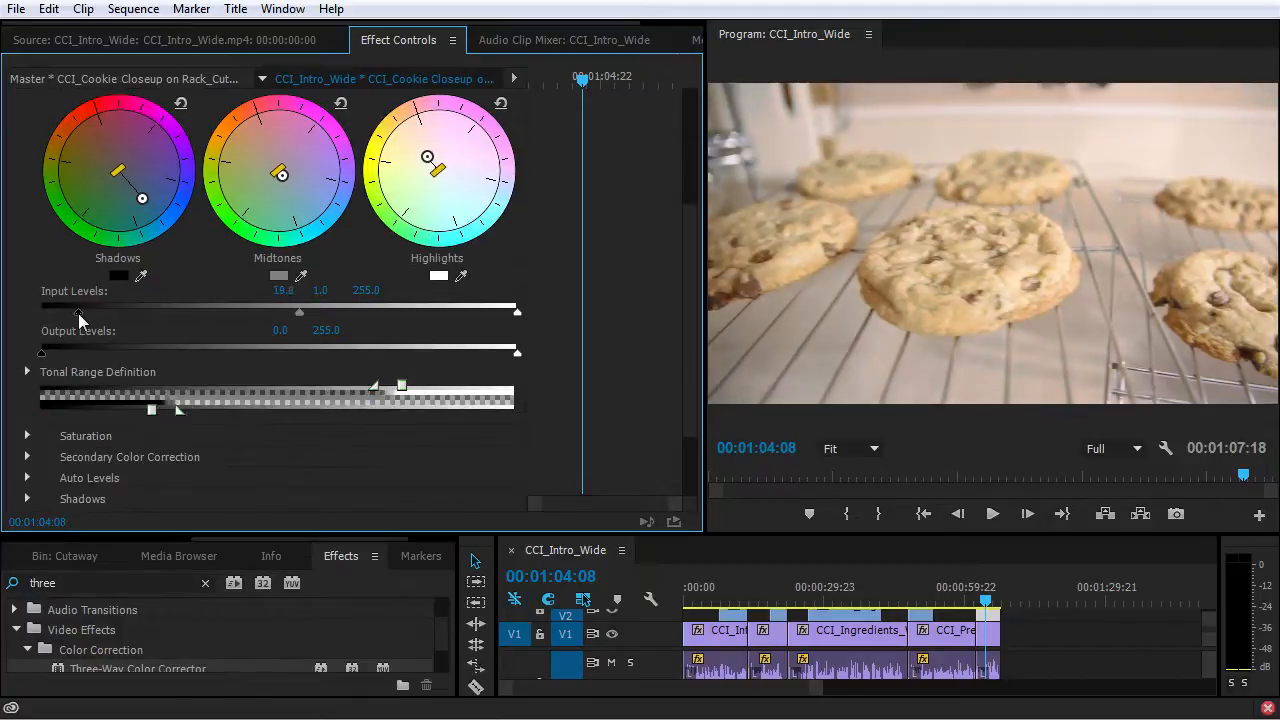
left_click_drag(517, 311, 484, 313)
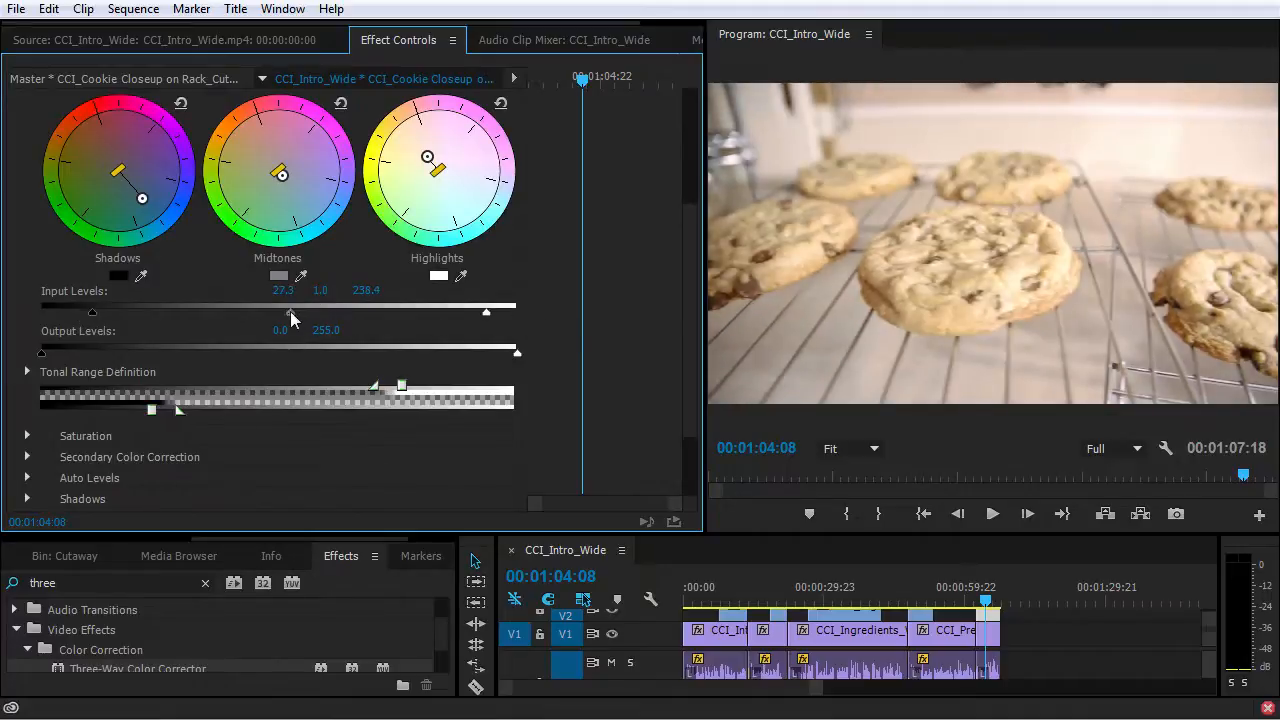
left_click_drag(285, 311, 279, 311)
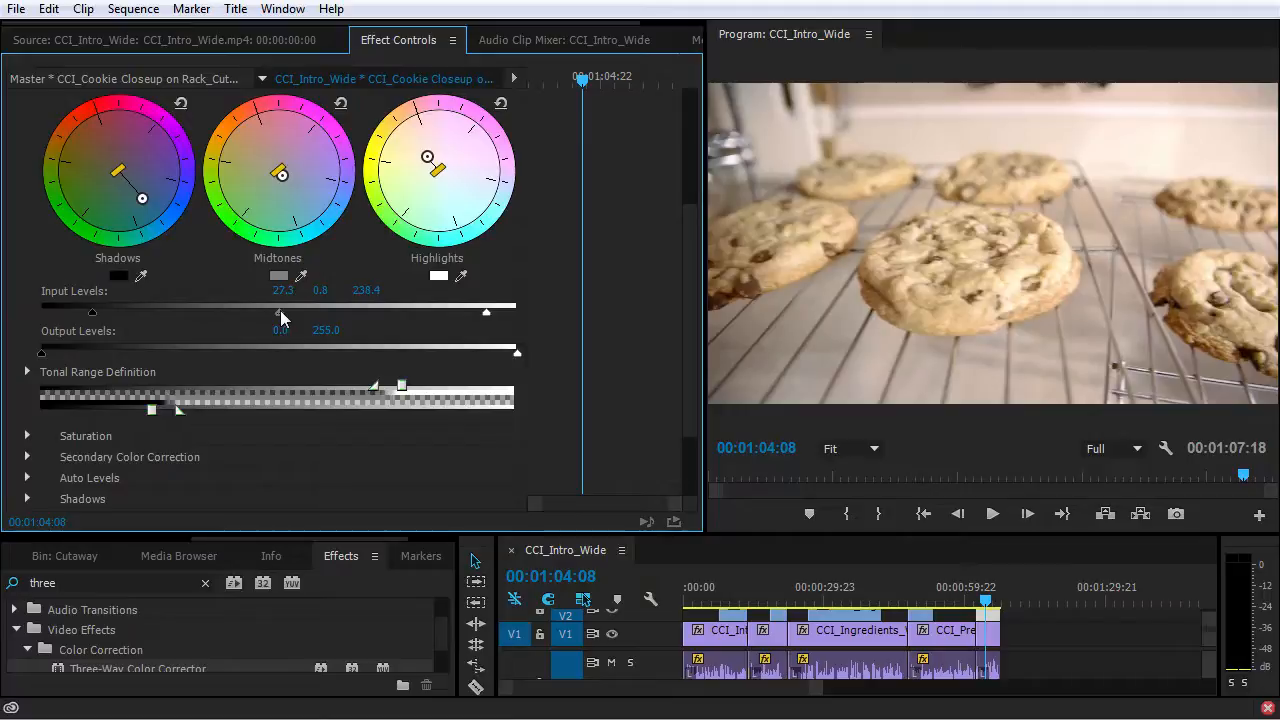
Step: Widen the soft transitions of the shadow and highlight tonal ranges and raise the input black level to about 32.7
left_click_drag(178, 409, 132, 413)
left_click_drag(404, 388, 342, 393)
left_click_drag(443, 393, 421, 392)
Step: Fine-tune the color wheels, pushing the midtones further toward blue and slightly reducing the tint of the shadows and highlights
left_click_drag(281, 175, 289, 187)
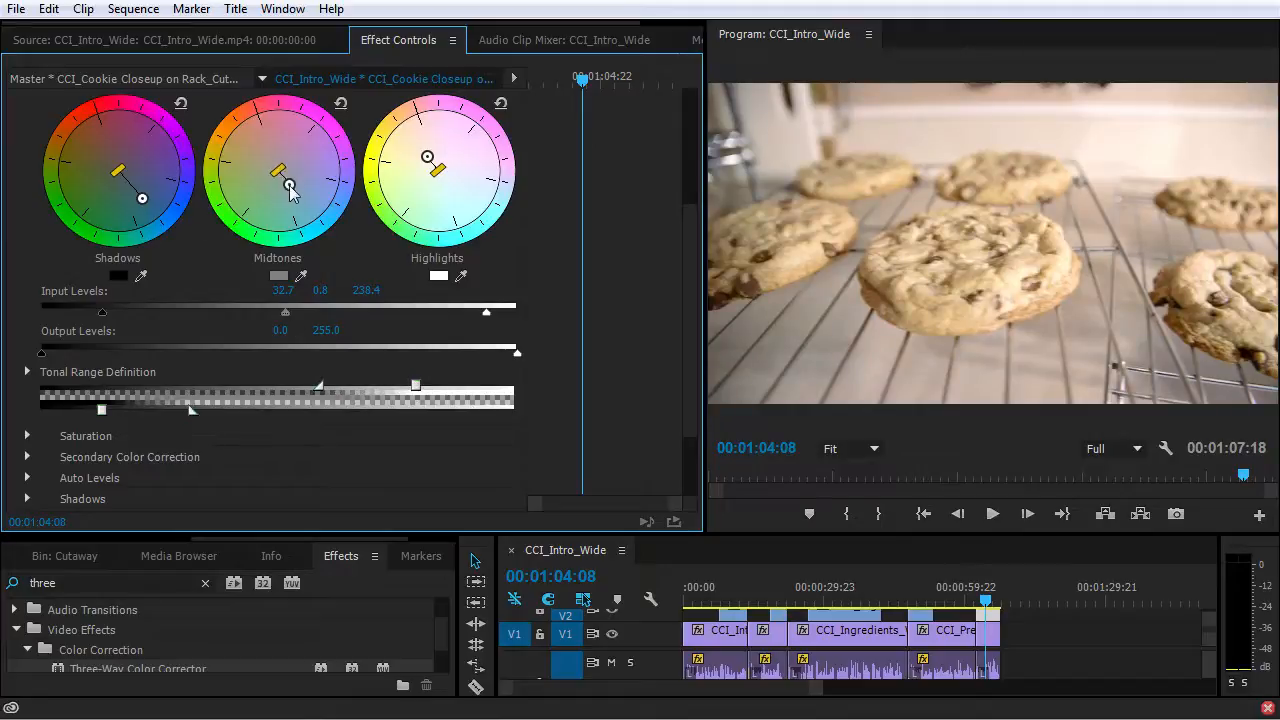
left_click_drag(145, 200, 137, 195)
left_click_drag(427, 158, 430, 163)
scroll(368, 250, "up", 3)
scroll(368, 250, "up", 2)
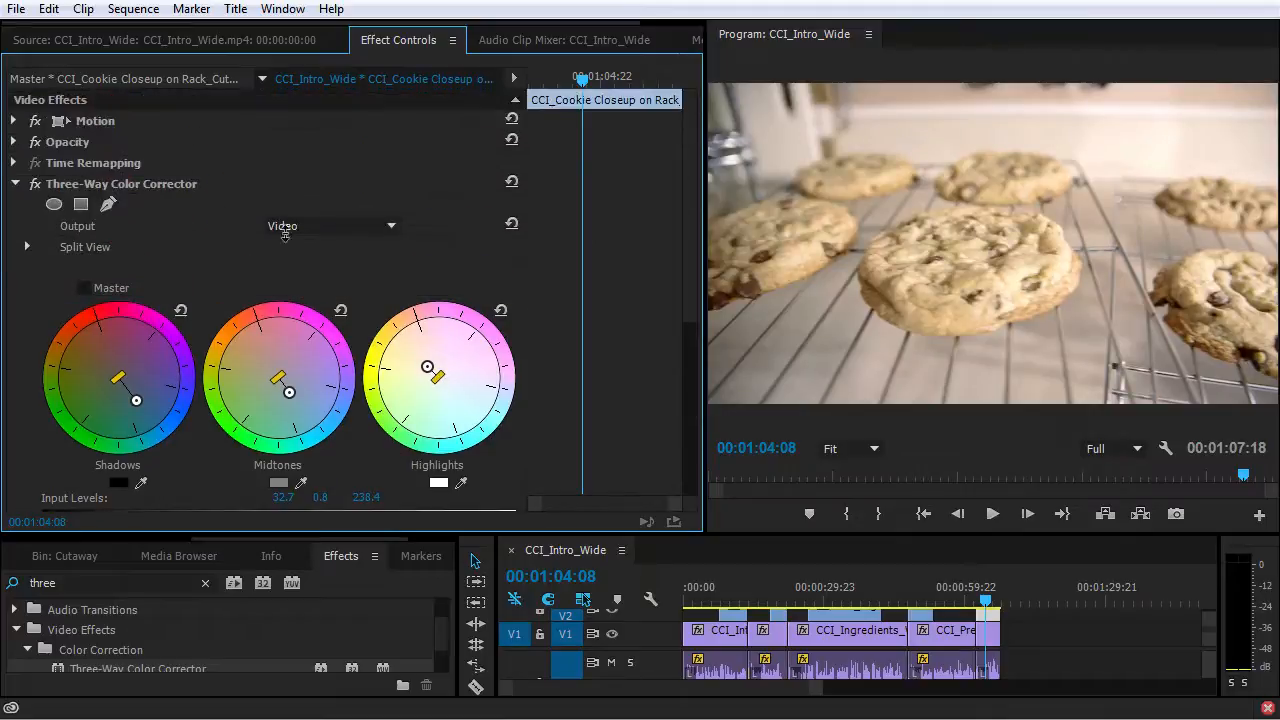
Step: Compare the clip with and without the Three-Way Color Corrector, and remove that effect from the clip
left_click(36, 186)
left_click(36, 186)
left_click(36, 186)
left_click(36, 186)
left_click(36, 186)
left_click(36, 186)
left_click(116, 188)
key("Delete")
Step: Search the effects for "curves" and apply RGB Curves to the cookie closeup on rack clip
left_click(95, 583)
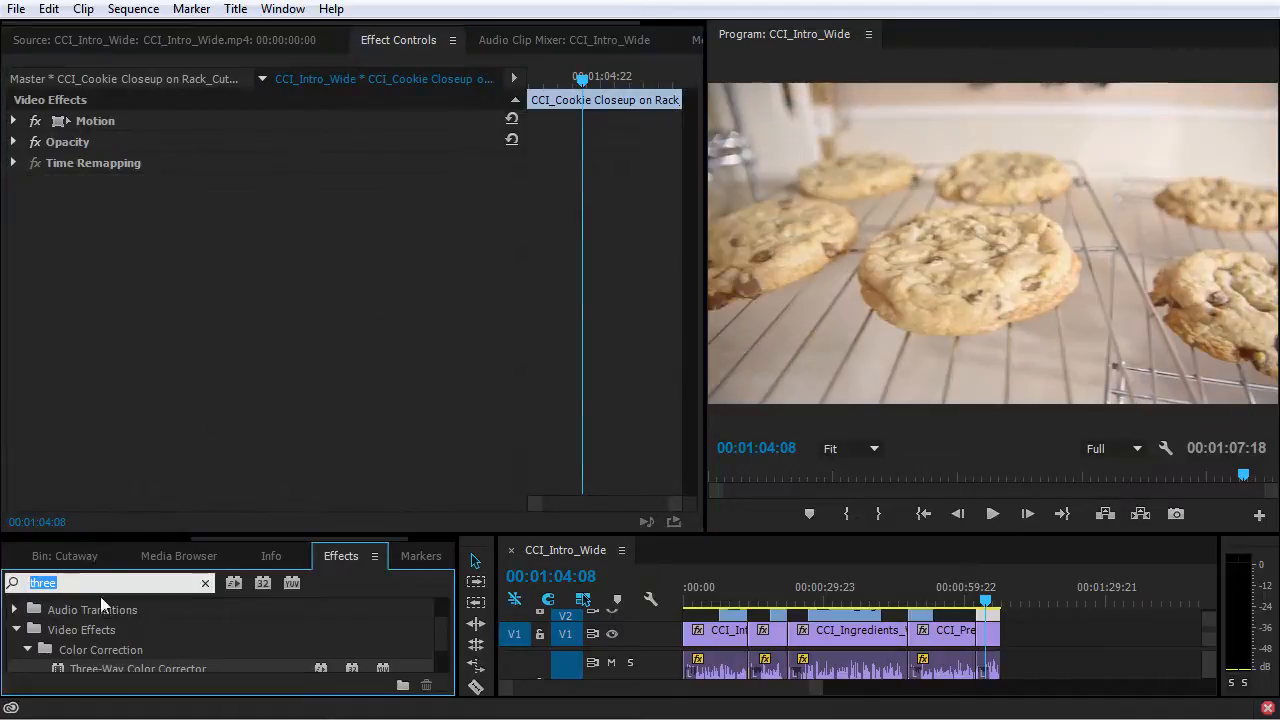
type("curves")
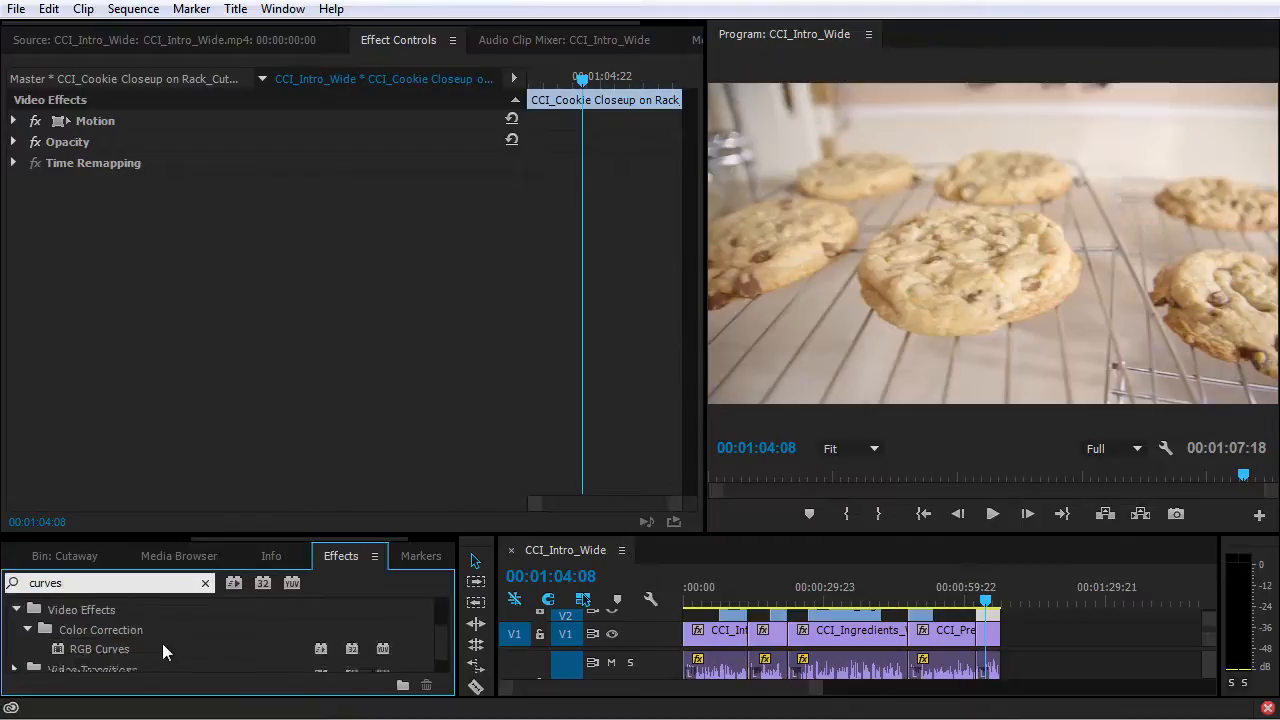
left_click_drag(164, 649, 314, 258)
scroll(300, 320, "down", 2)
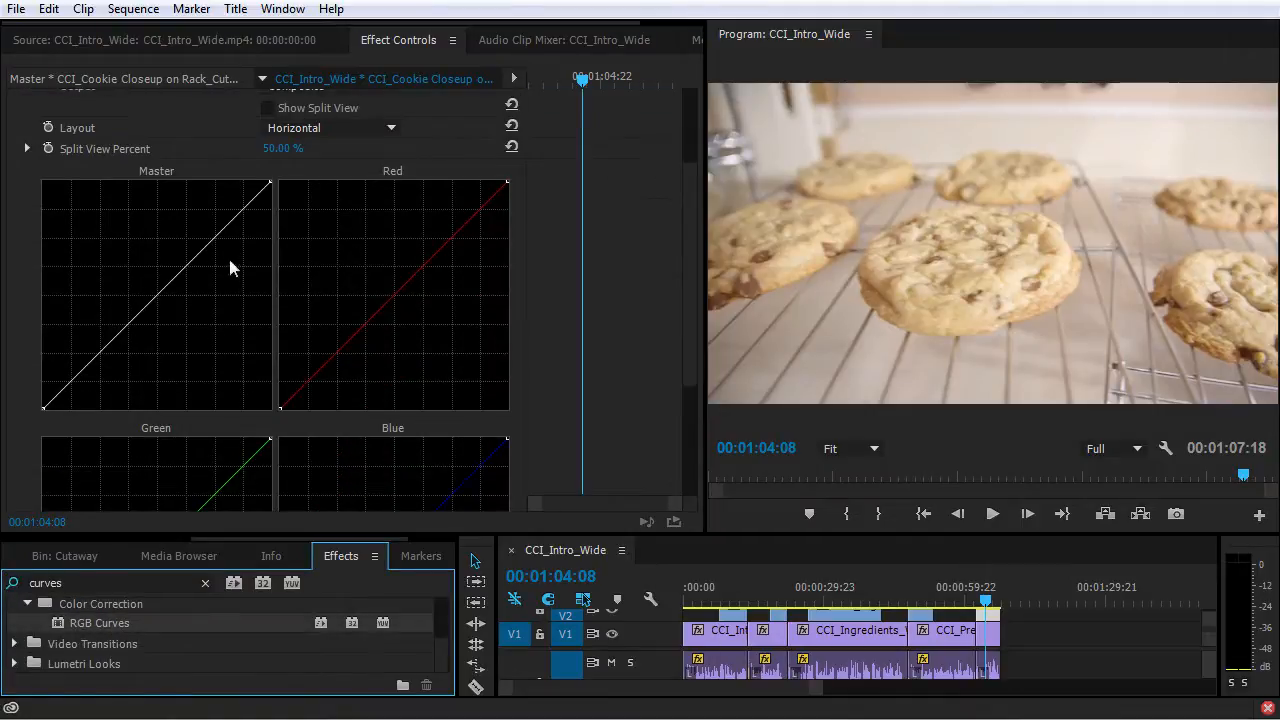
Step: Shape the Master curve into a gentle S by lowering a shadow point and raising the midtone point slightly
left_click_drag(76, 379, 72, 385)
left_click_drag(163, 312, 164, 298)
left_click_drag(72, 388, 78, 391)
left_click_drag(158, 293, 160, 298)
Step: Pull the Red curve slightly down at its midpoint and add a midpoint to the Blue curve
left_click(396, 296)
left_click_drag(396, 296, 402, 296)
scroll(402, 296, "down", 3)
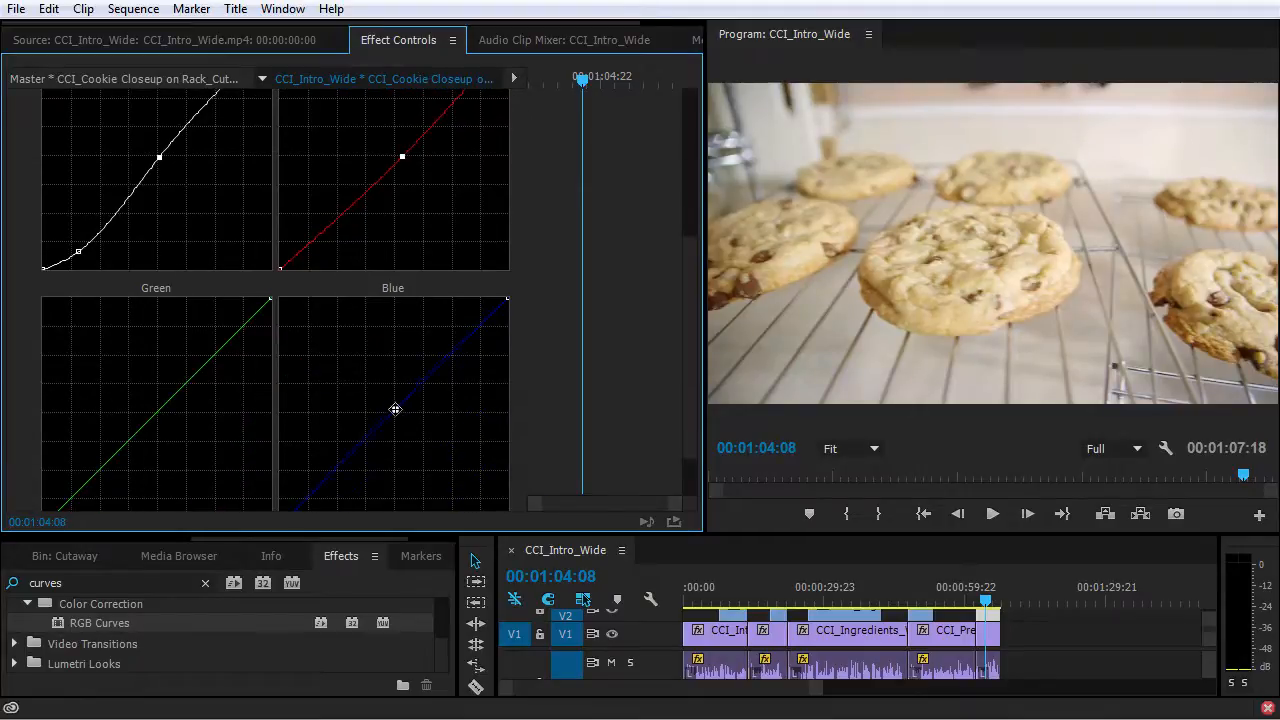
left_click(395, 406)
left_click_drag(79, 251, 79, 251)
scroll(251, 257, "up", 5)
scroll(256, 269, "up", 1)
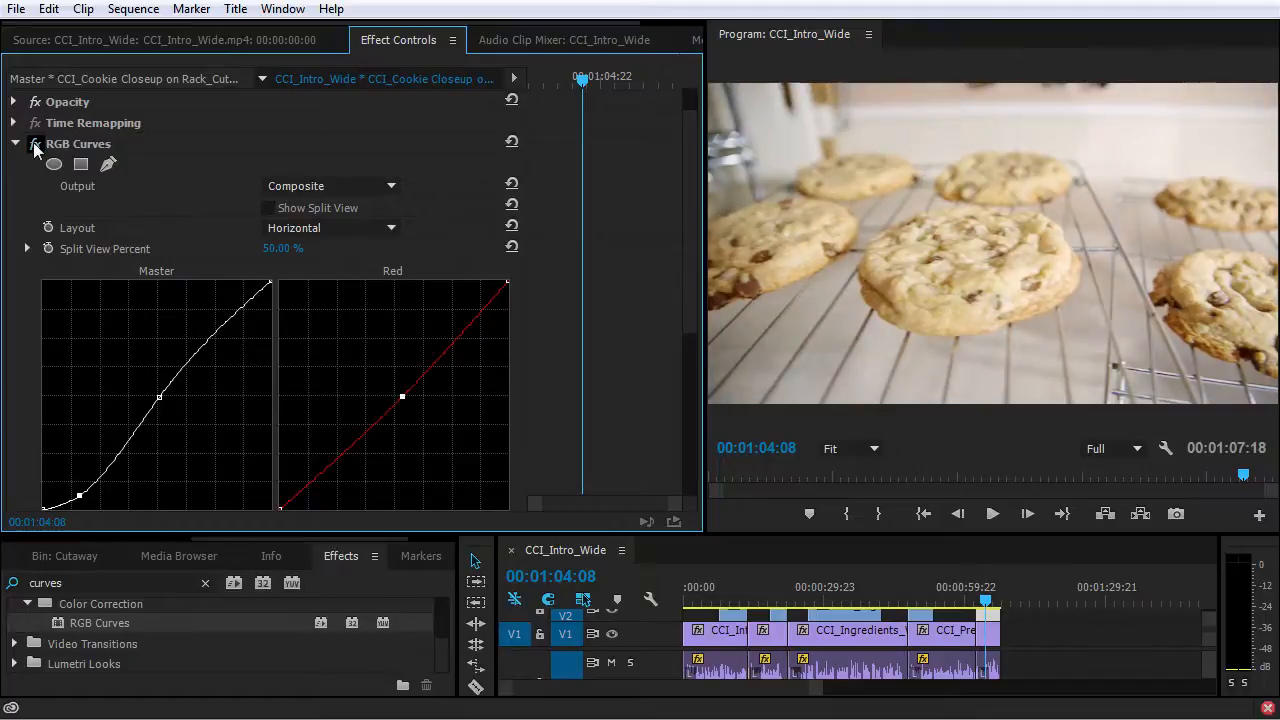
left_click(68, 144)
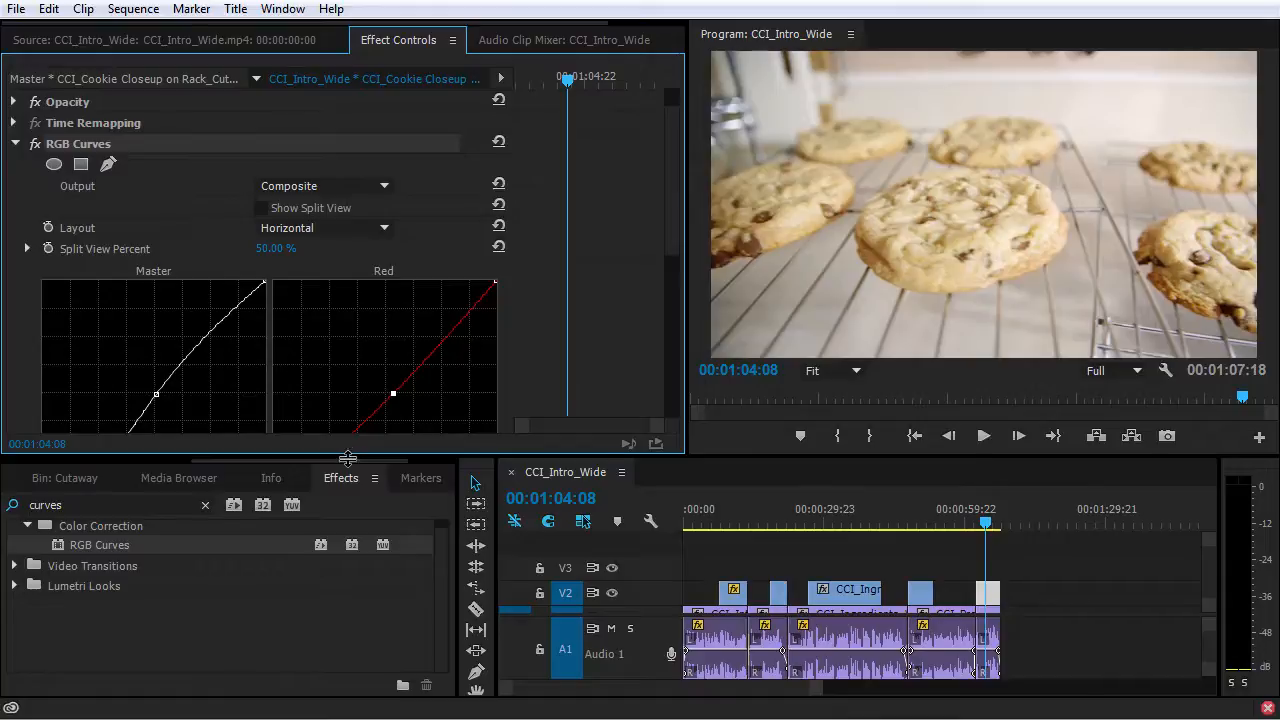
left_click_drag(350, 455, 336, 503)
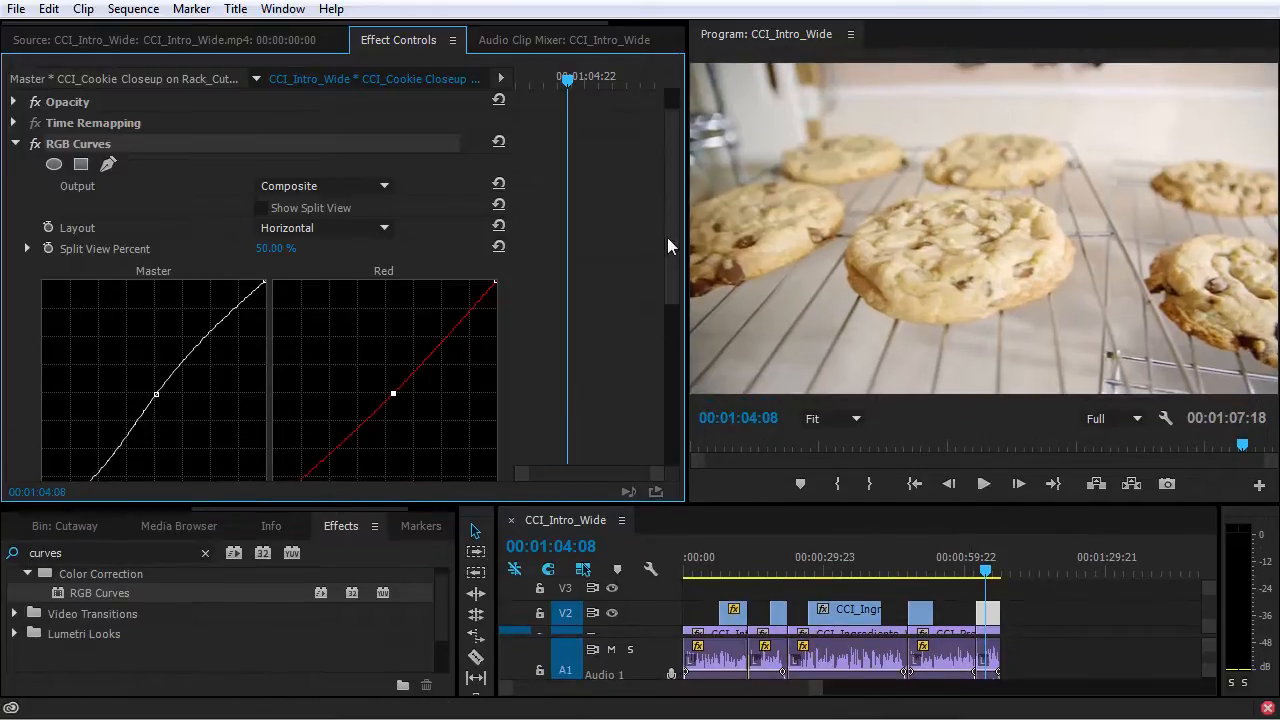
left_click_drag(669, 240, 685, 328)
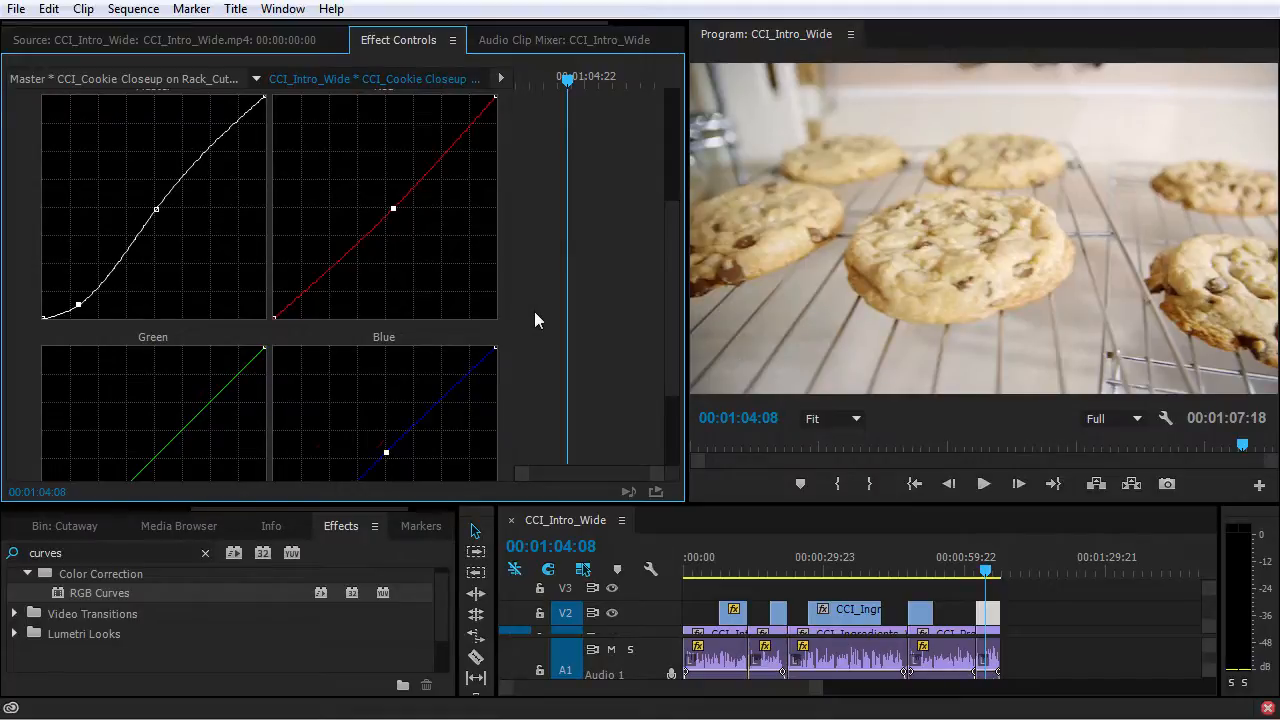
scroll(534, 320, "up", 2)
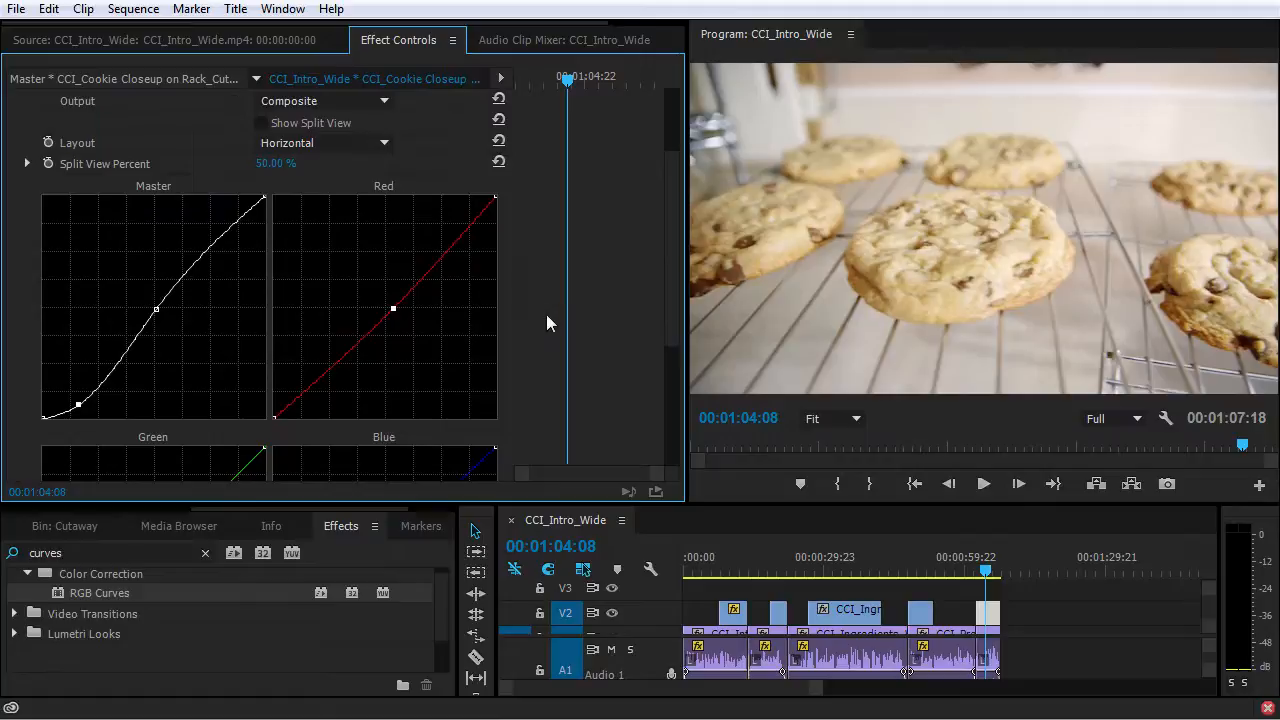
scroll(546, 318, "up", 2)
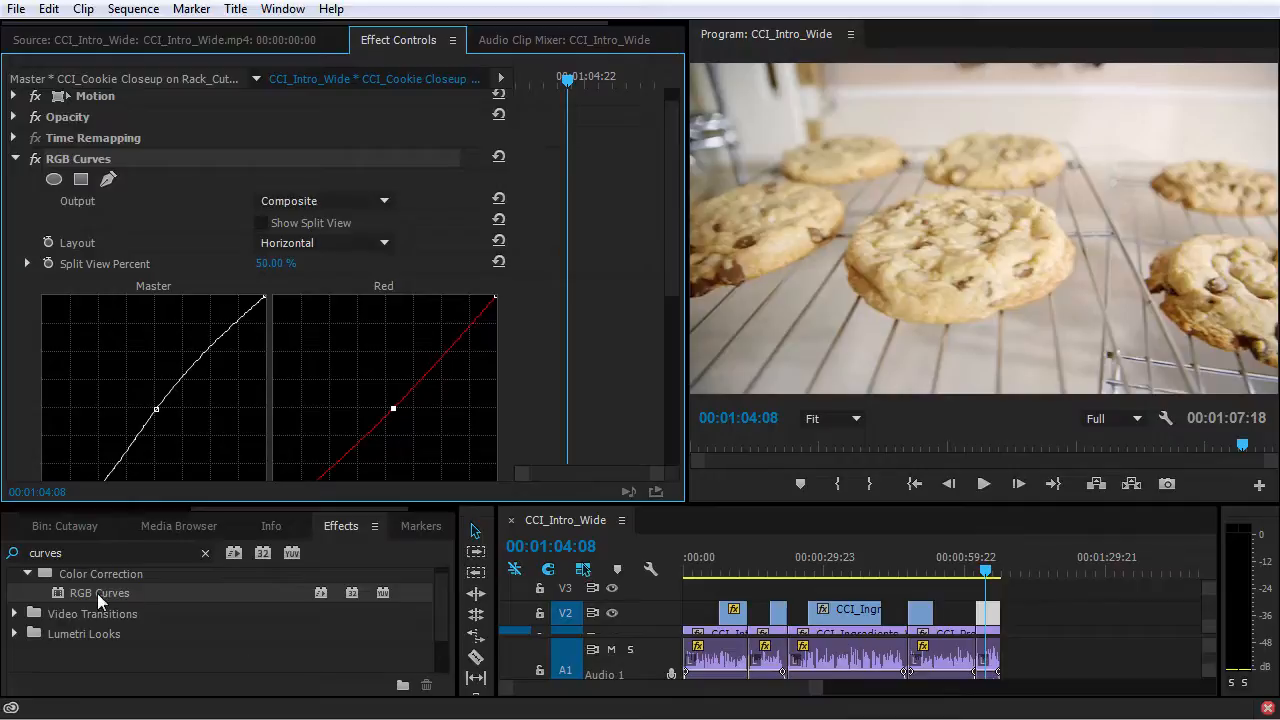
scroll(97, 593, "up", 2)
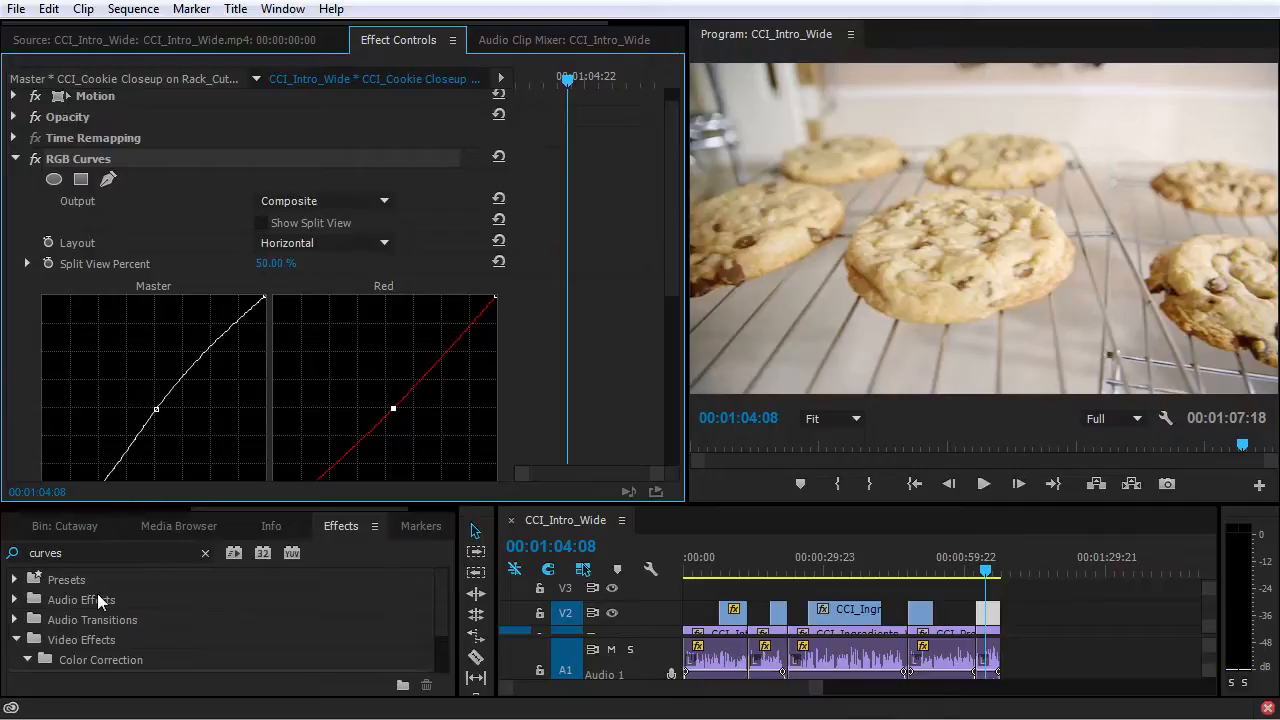
scroll(97, 593, "down", 3)
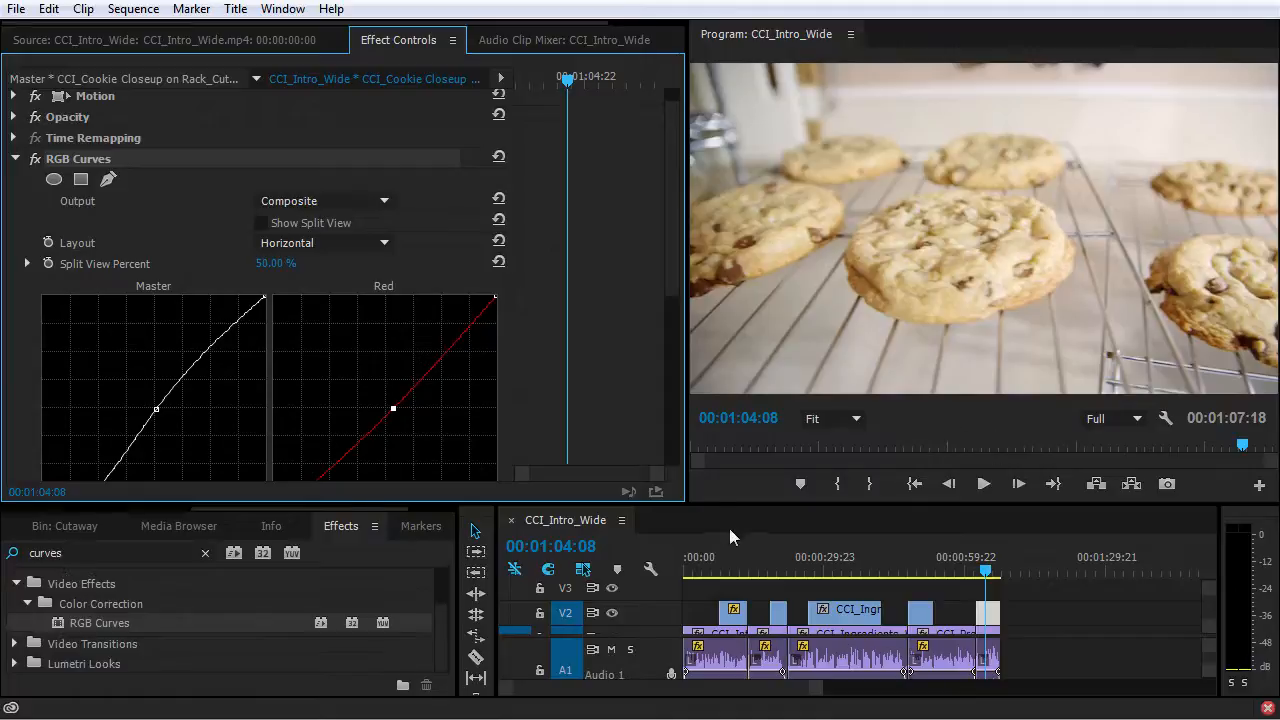
Step: Clear the effects search and examine the effects available in the Color Correction folder
left_click(204, 554)
left_click(17, 622)
scroll(20, 625, "down", 2)
left_click(27, 643)
scroll(28, 645, "down", 2)
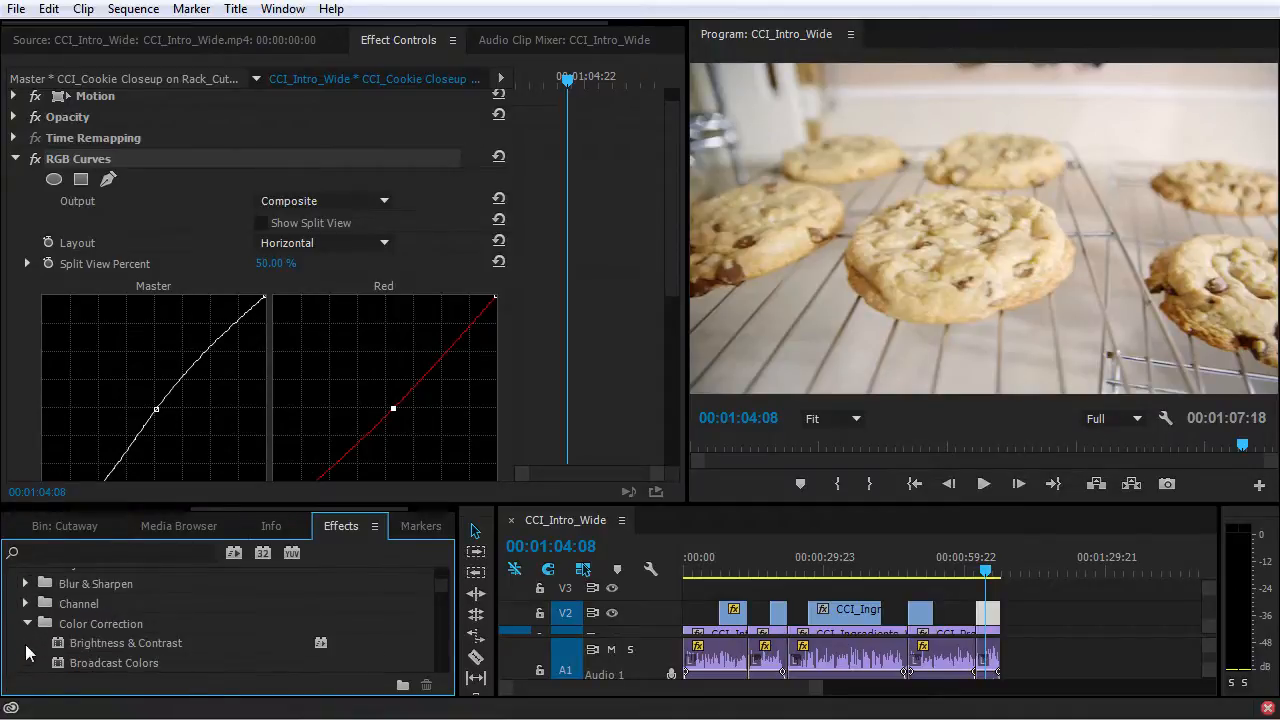
left_click_drag(152, 505, 152, 337)
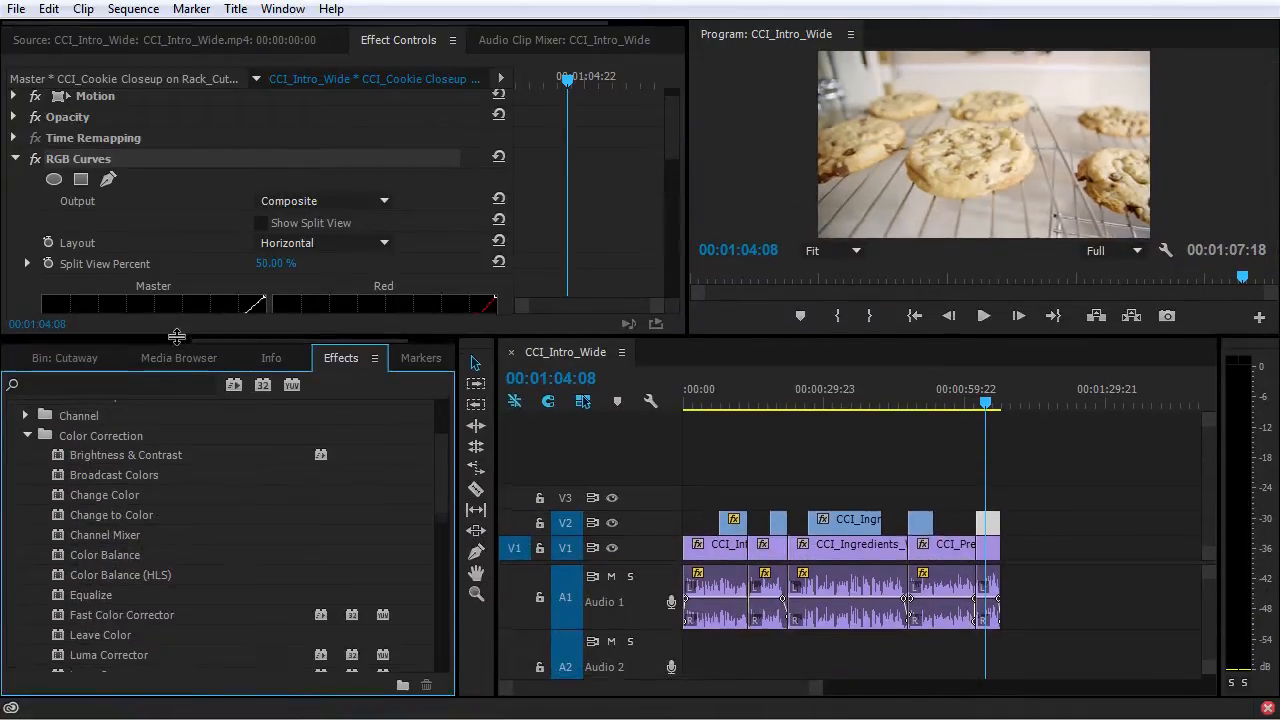
scroll(162, 555, "down", 5)
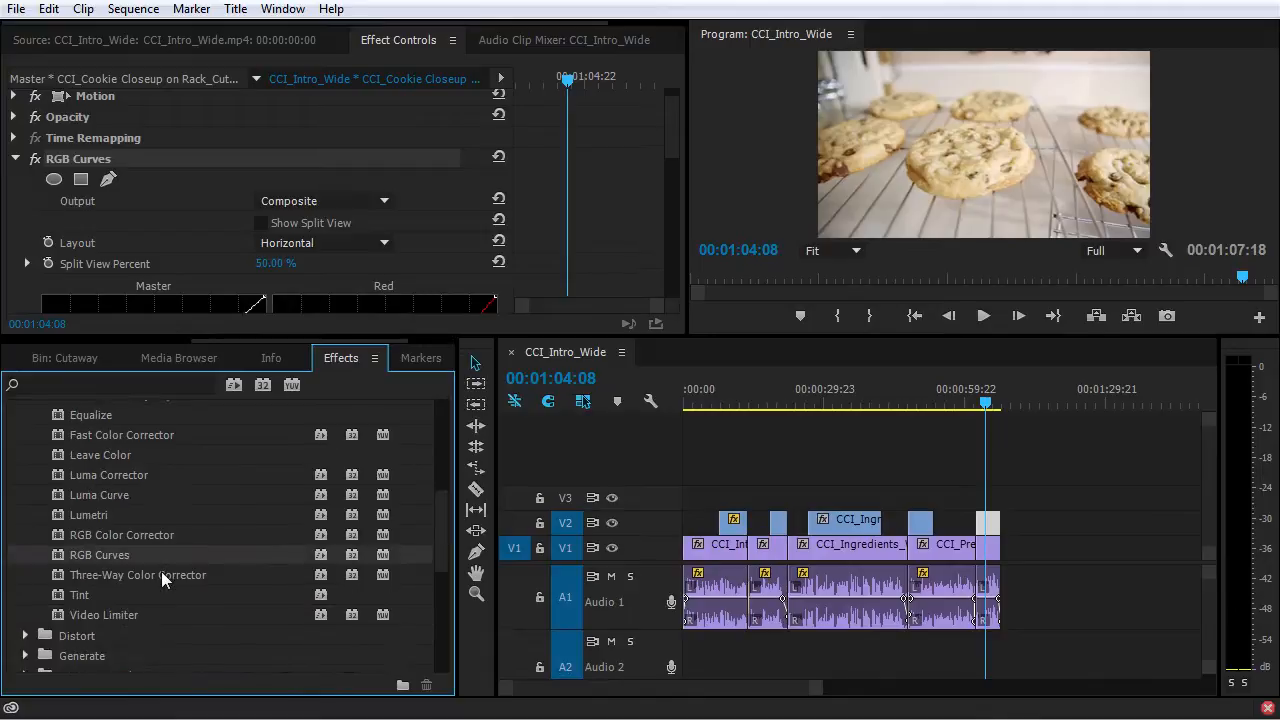
scroll(161, 575, "up", 4)
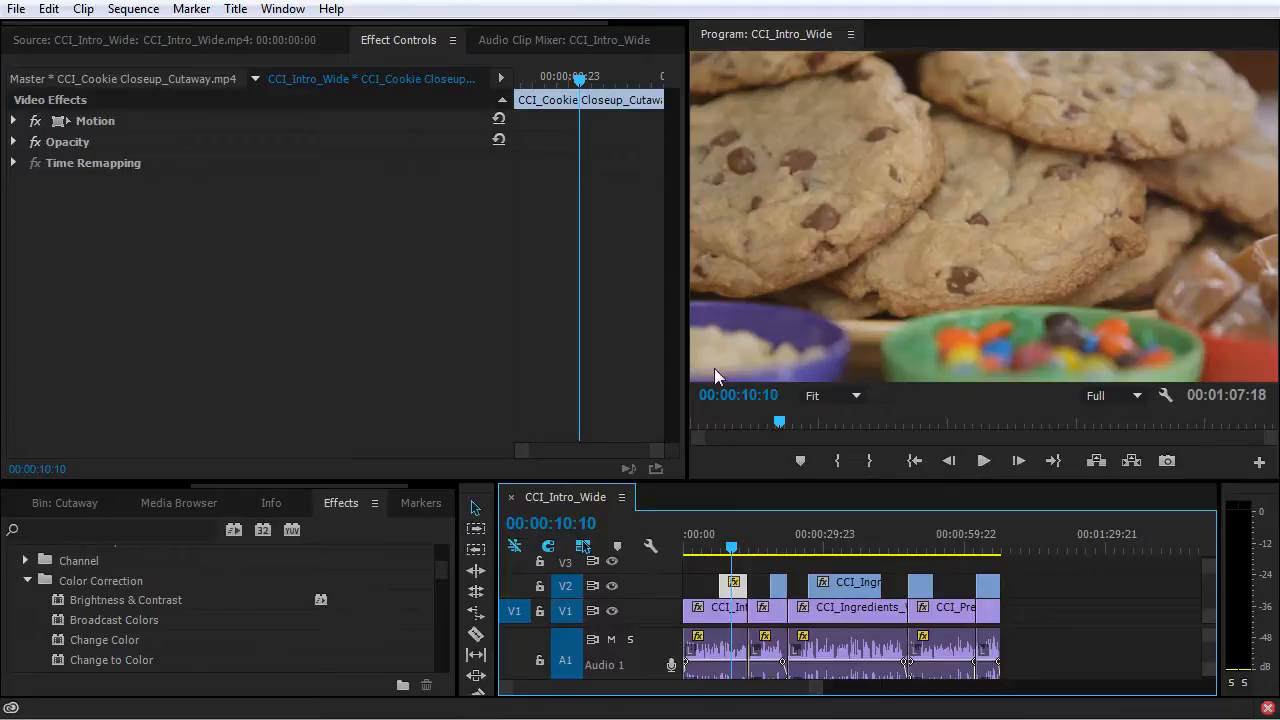
Step: Search the effects for "curv" and apply RGB Curves to the CCI_Cookie Closeup_Cutaway clip at 00:00:10:10
scroll(92, 611, "down", 2)
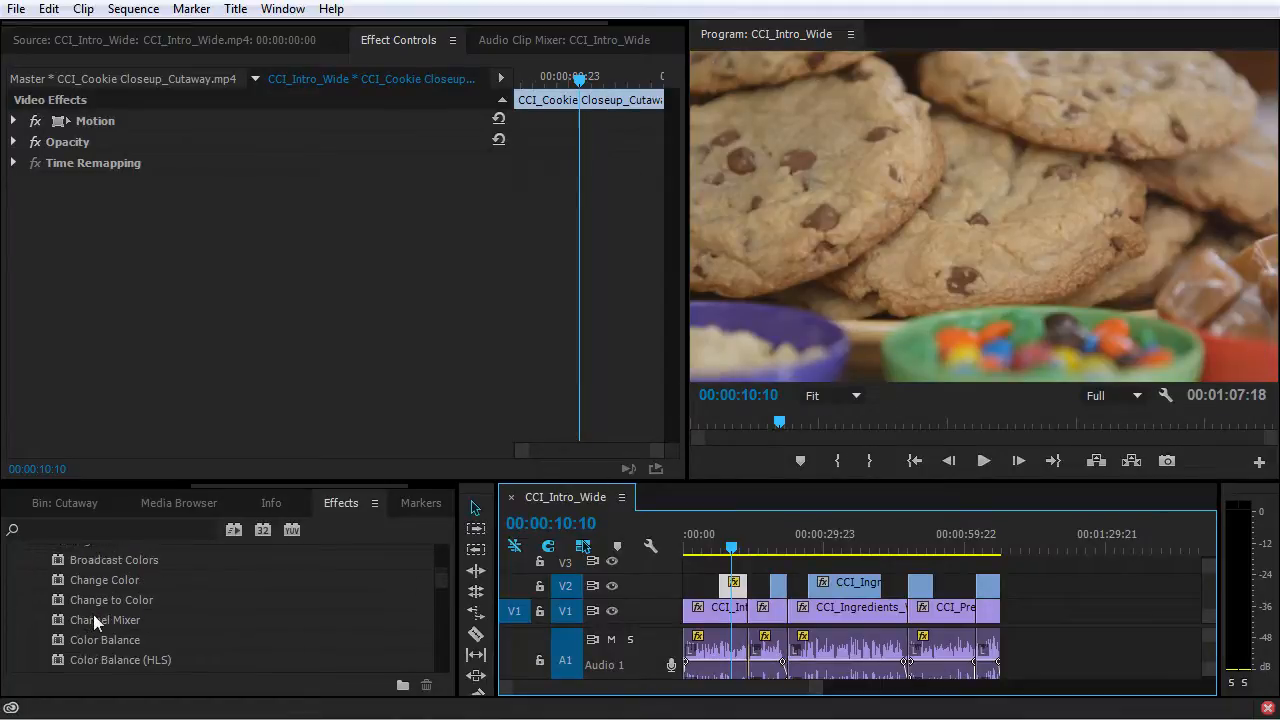
left_click(90, 525)
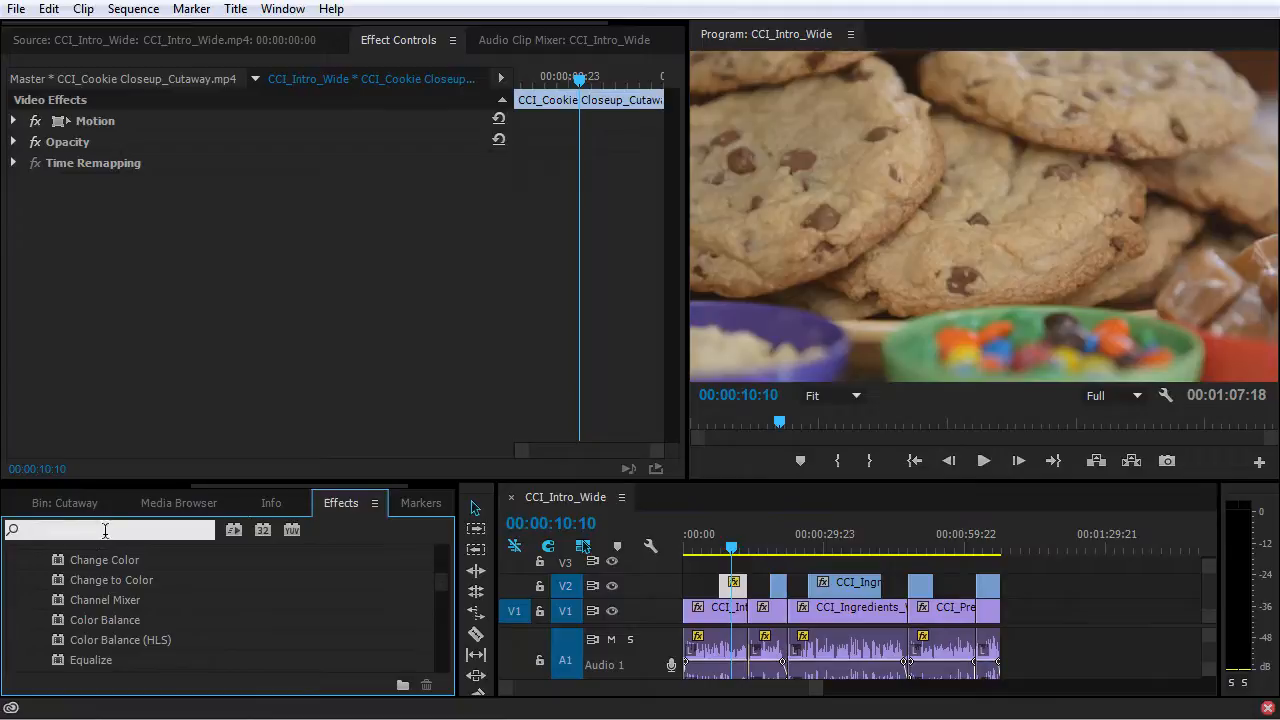
type("curv")
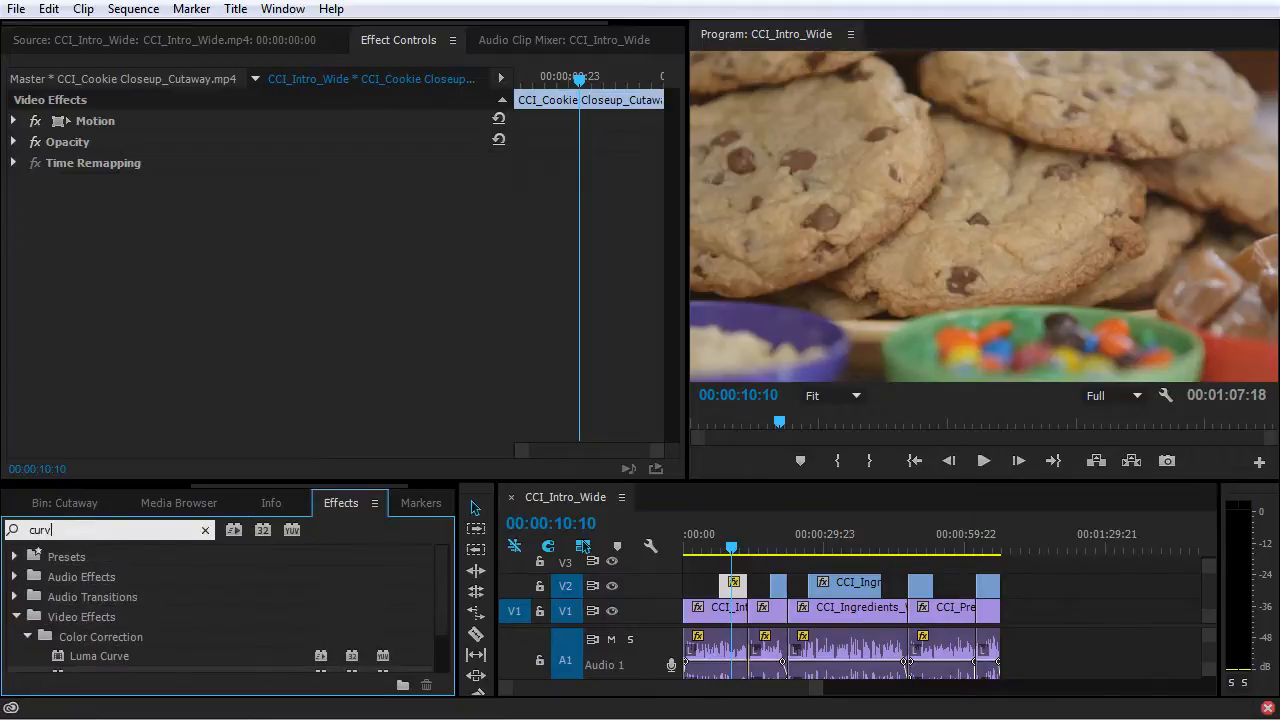
scroll(67, 622, "down", 1)
left_click_drag(67, 622, 736, 585)
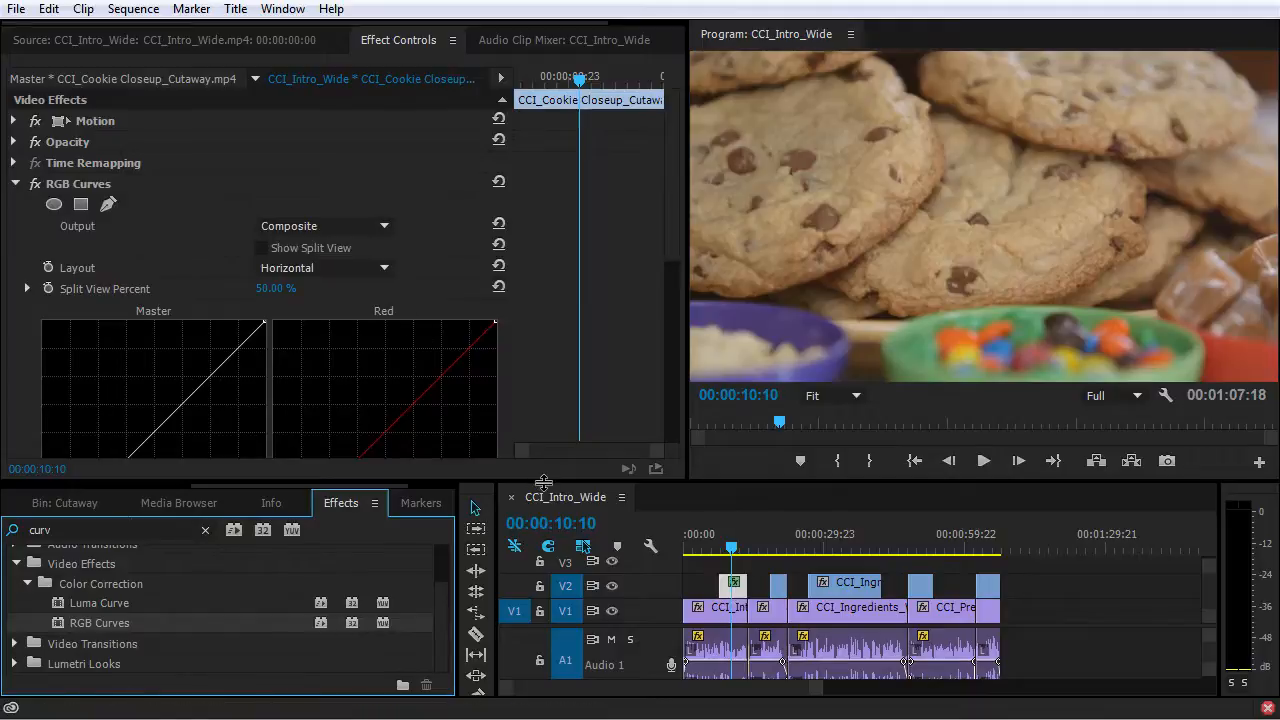
Step: Enlarge the effect settings area and lower the Master curve's midpoint to darken the cookie cutaway clip
left_click_drag(540, 485, 553, 638)
left_click_drag(672, 215, 674, 270)
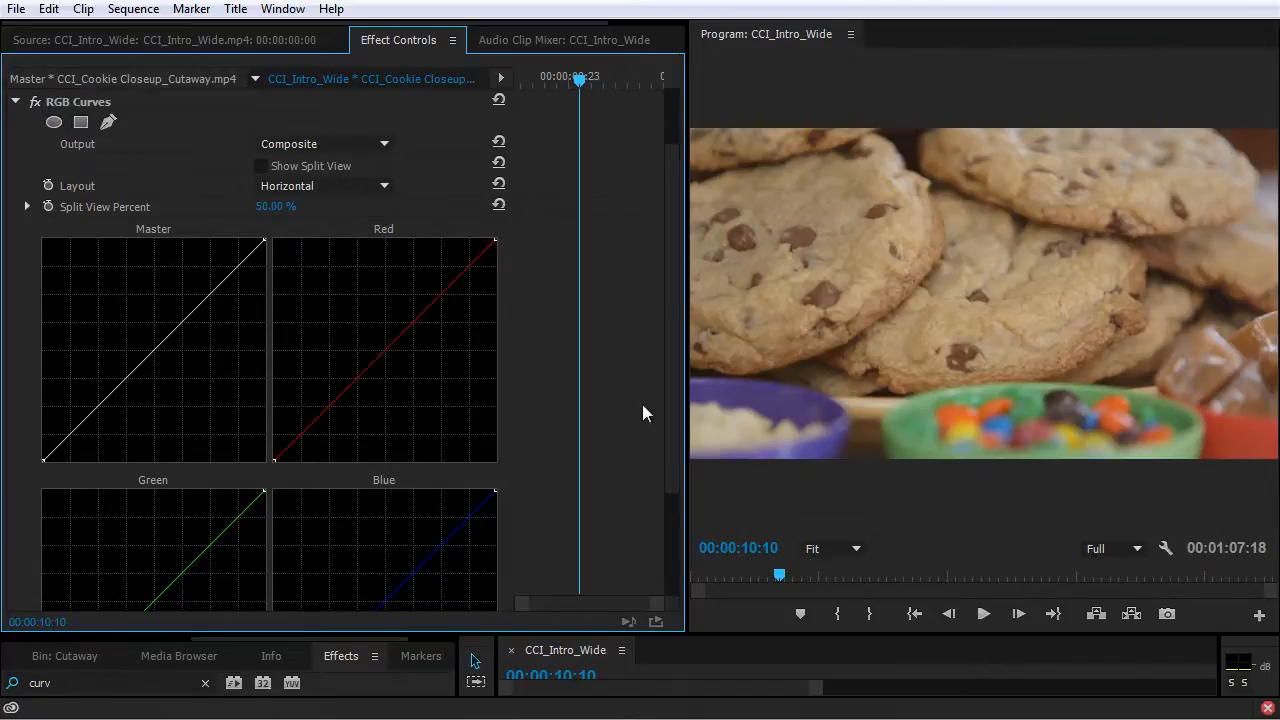
mouse_move(167, 338)
left_mouse_down()
mouse_move(177, 371)
mouse_move(176, 355)
left_mouse_up()
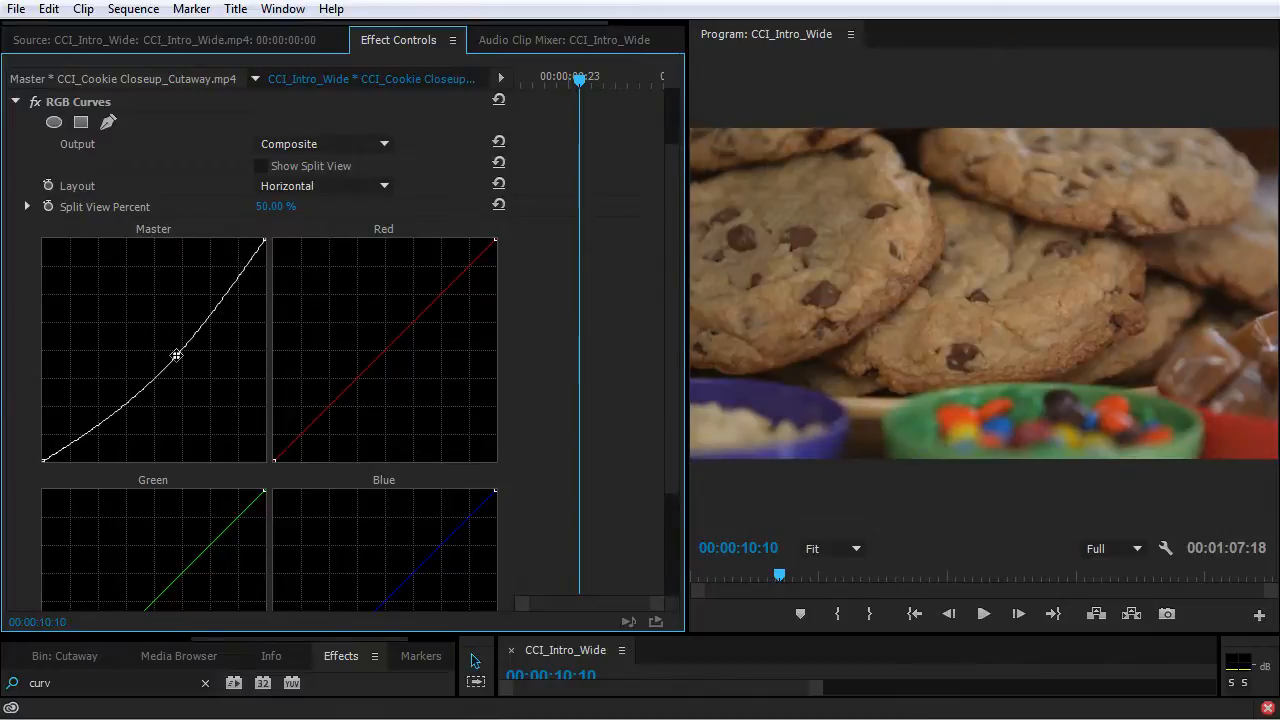
Step: Add an ellipse mask to RGB Curves and stretch it across almost the entire frame
left_click(53, 124)
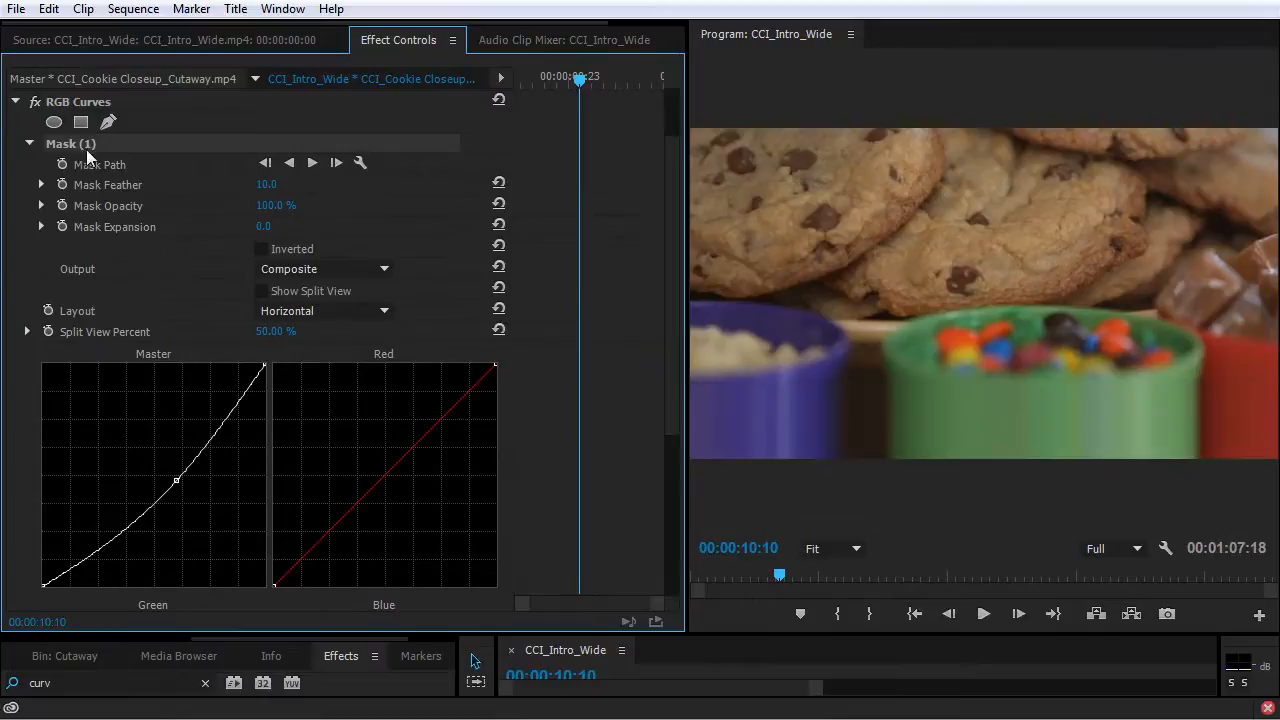
left_click_drag(1058, 297, 1272, 296)
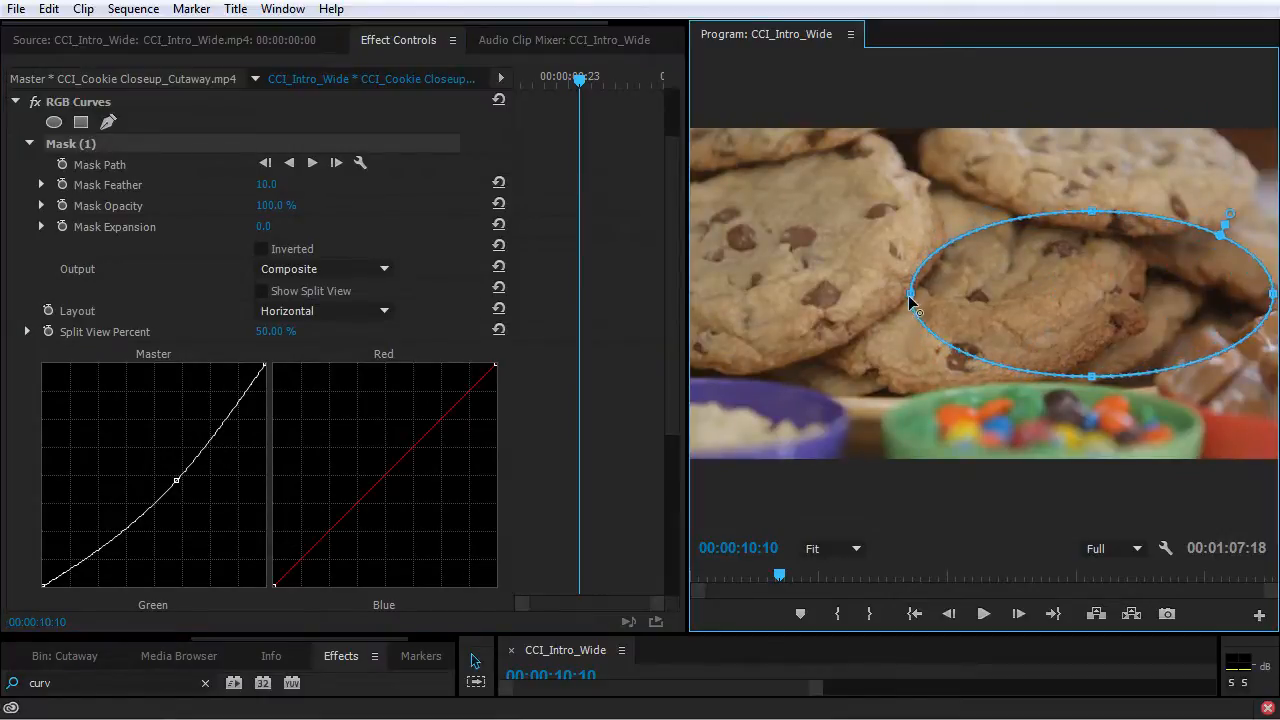
left_click_drag(912, 295, 708, 318)
left_click_drag(988, 211, 988, 145)
left_click_drag(990, 377, 991, 449)
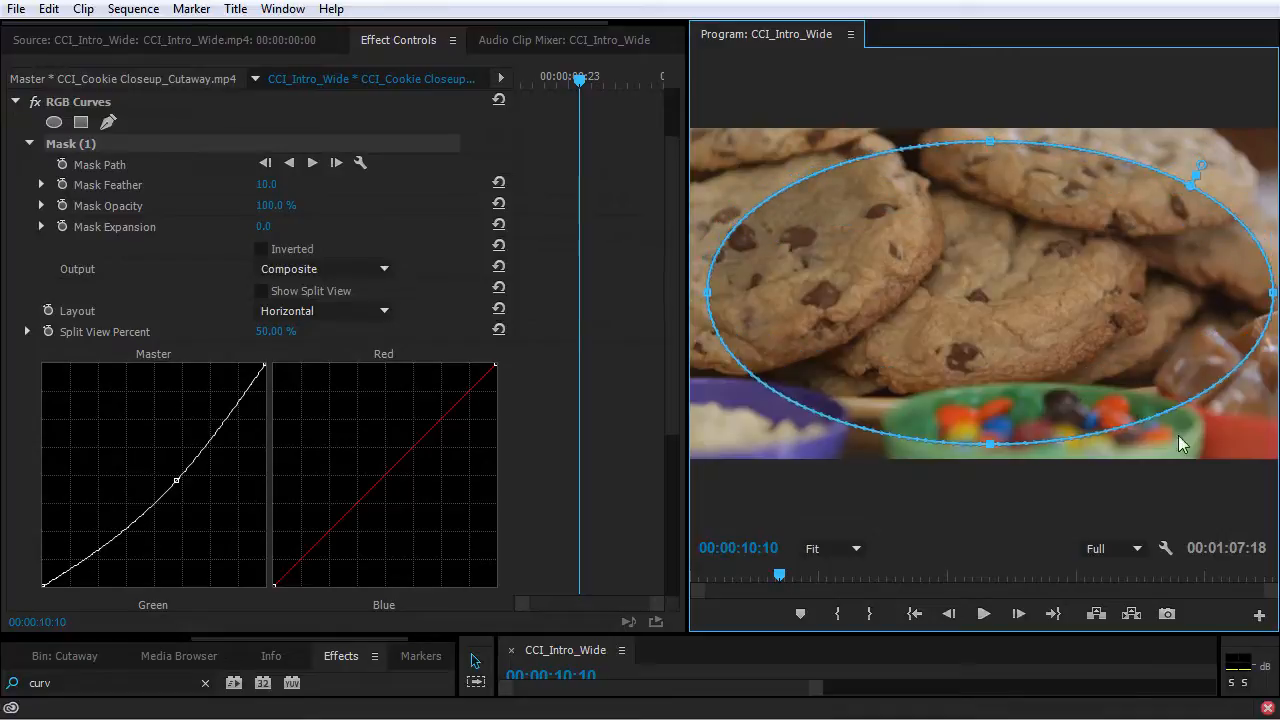
Step: Pull the mask outline outward toward the four frame corners to form a rounded rectangle
left_click_drag(1177, 419, 1233, 440)
left_click_drag(796, 409, 740, 437)
left_click_drag(782, 187, 740, 153)
left_click_drag(1166, 175, 1220, 147)
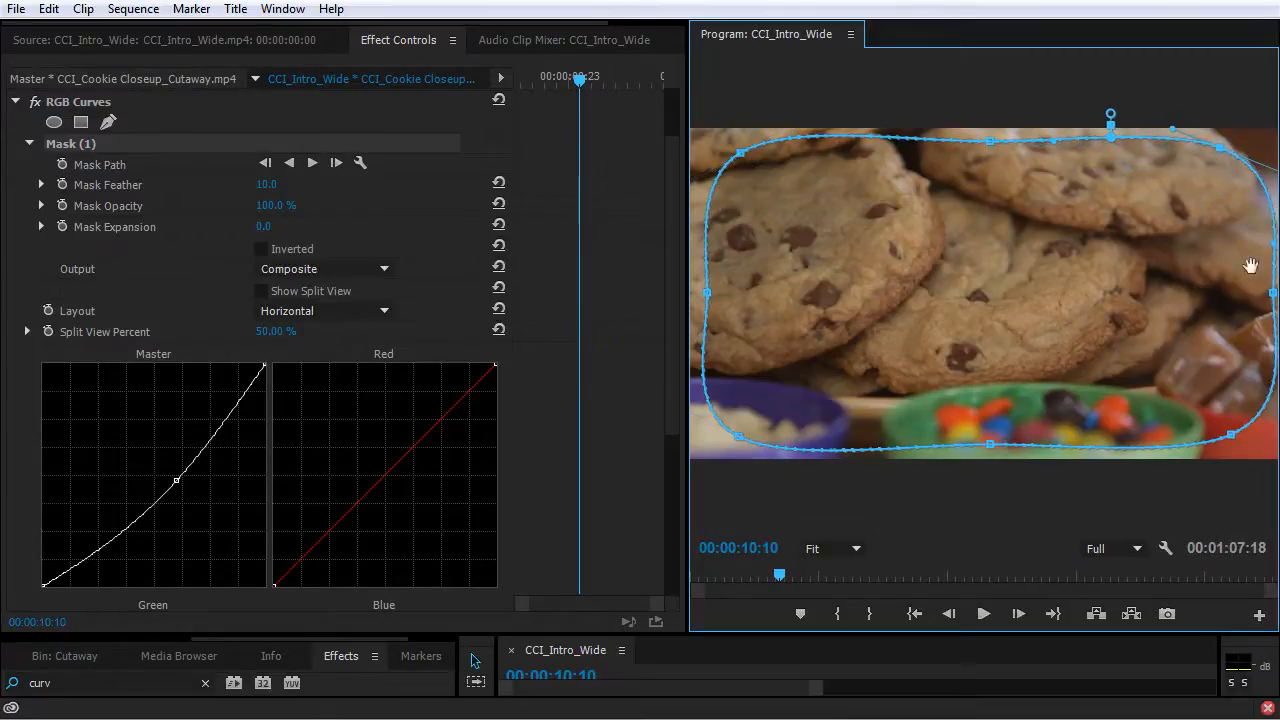
Step: Invert the mask and set its feather to 203 and its expansion to 15
left_click(266, 248)
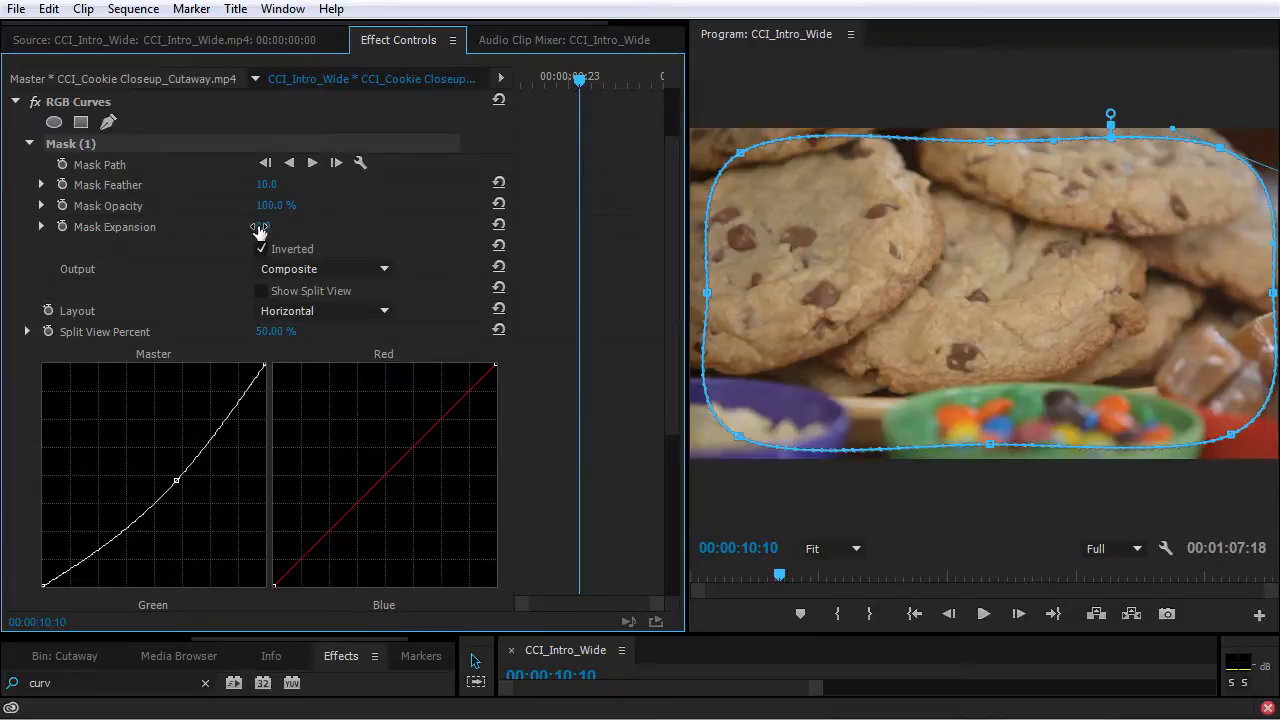
left_click_drag(266, 185, 459, 185)
left_click_drag(270, 226, 285, 226)
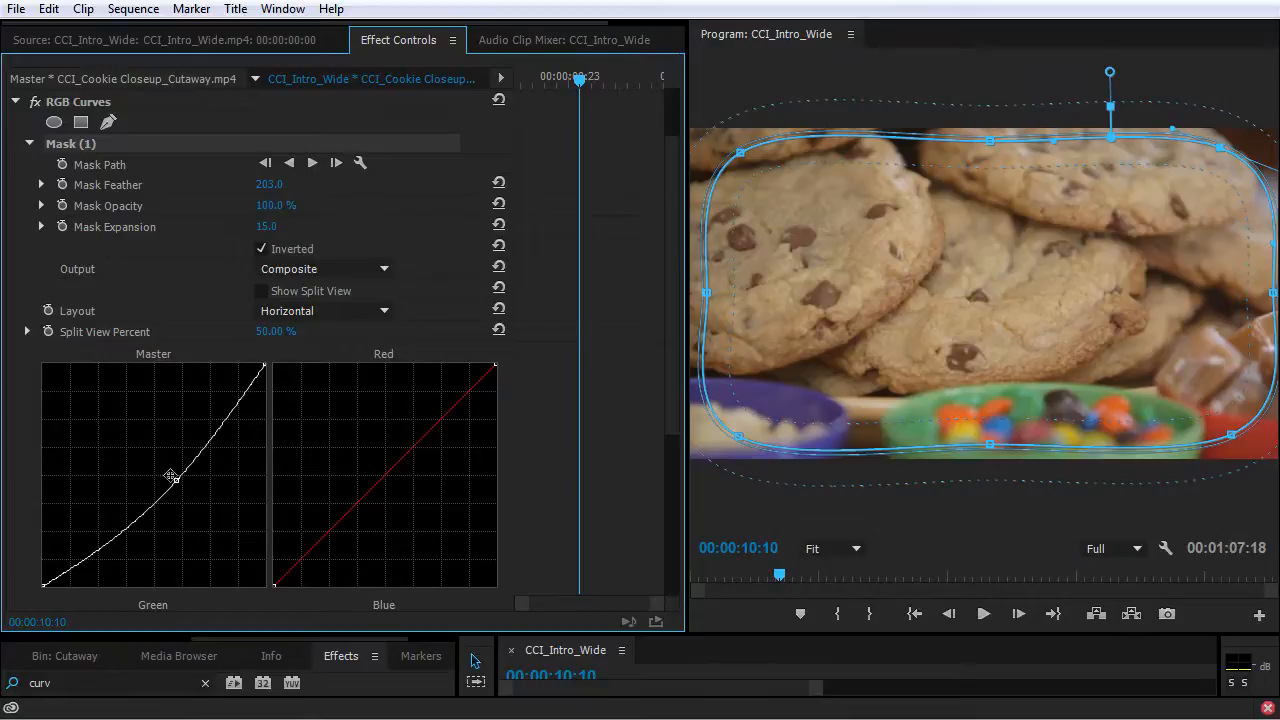
Step: Lower the Master curve's midpoint further to deepen the vignette, and deselect the mask to view the frame
mouse_move(176, 480)
left_mouse_down()
mouse_move(189, 497)
mouse_move(178, 499)
left_mouse_up()
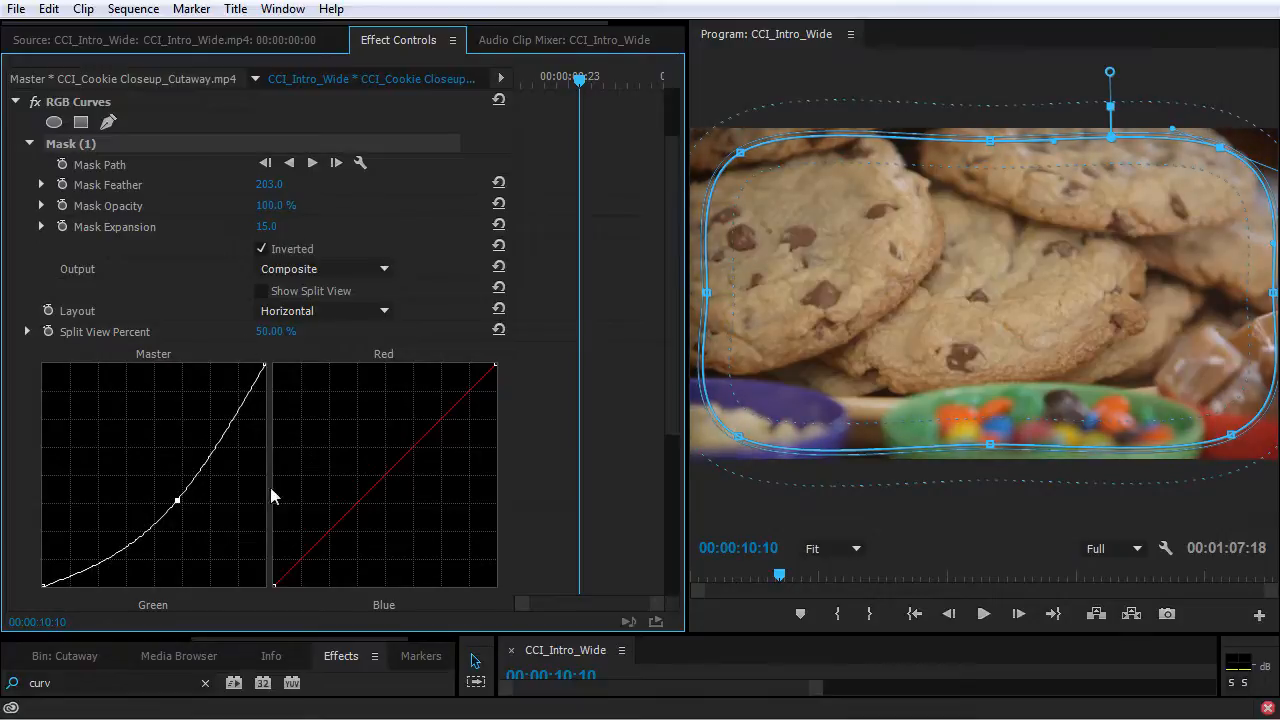
left_click(532, 439)
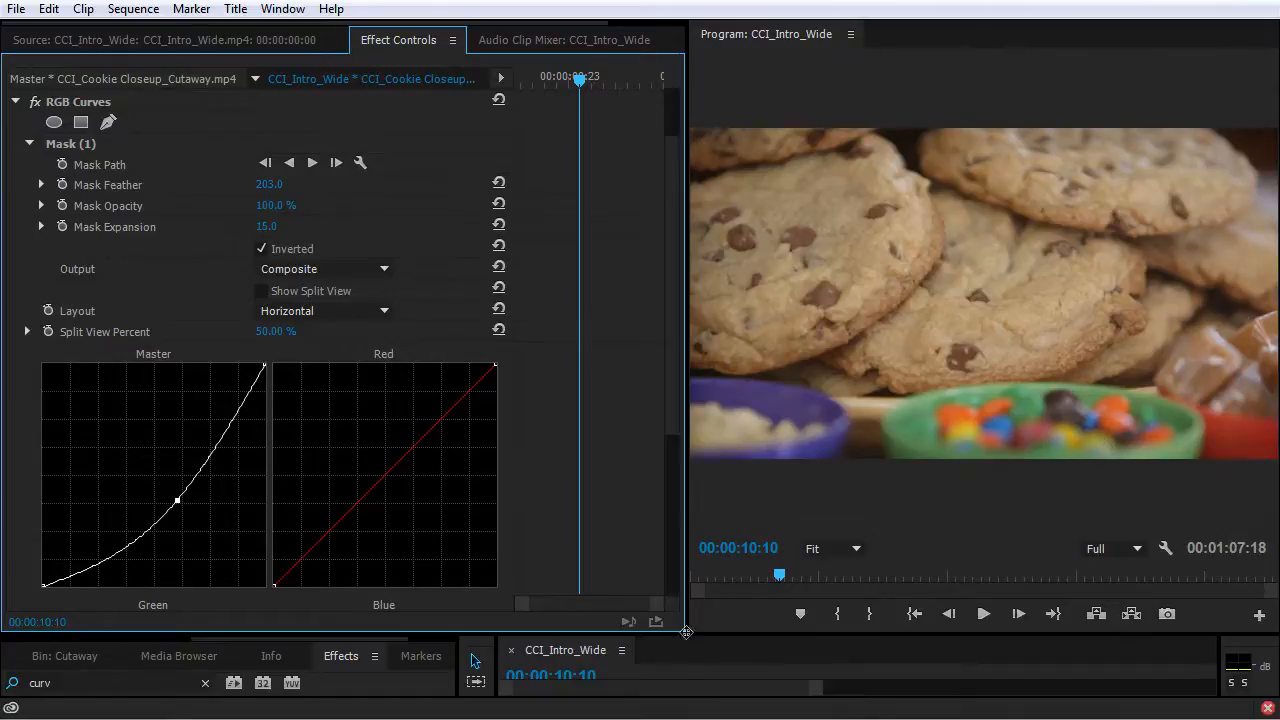
Step: Create a 1920 × 1080, 23.976 fps adjustment layer and place it on V3 across the entire sequence
left_click_drag(684, 636, 620, 430)
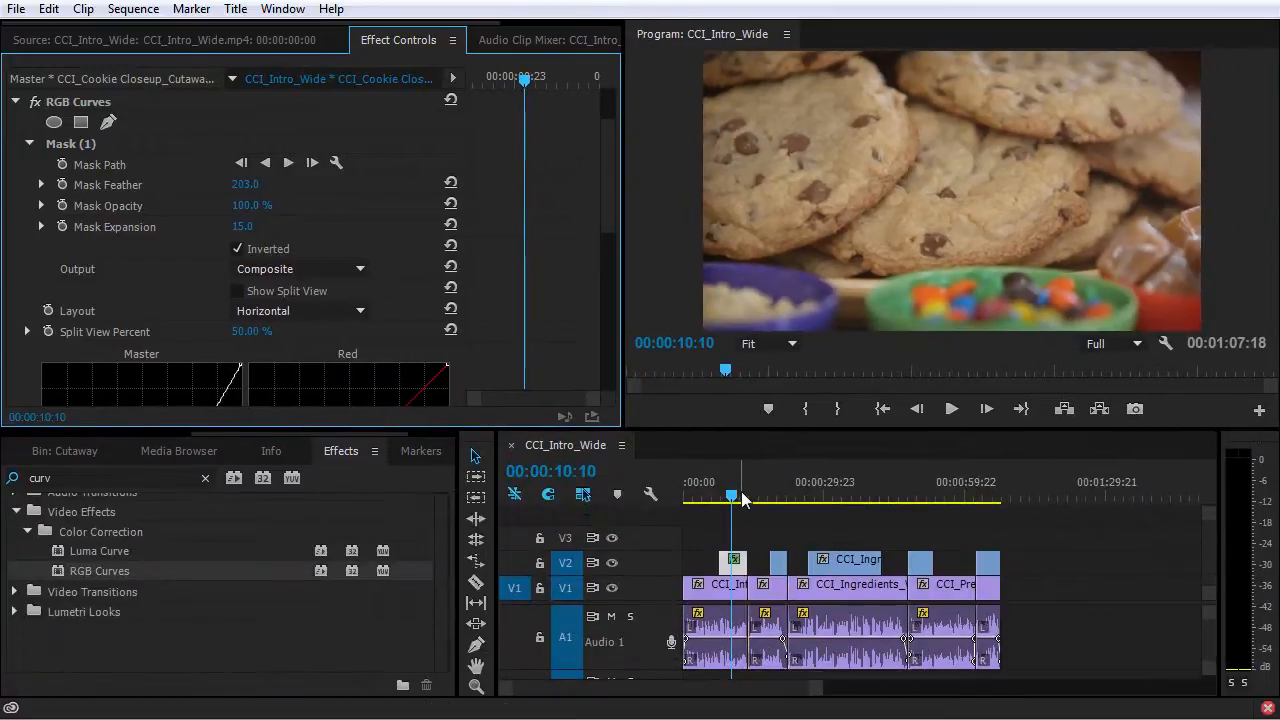
left_click_drag(746, 498, 757, 500)
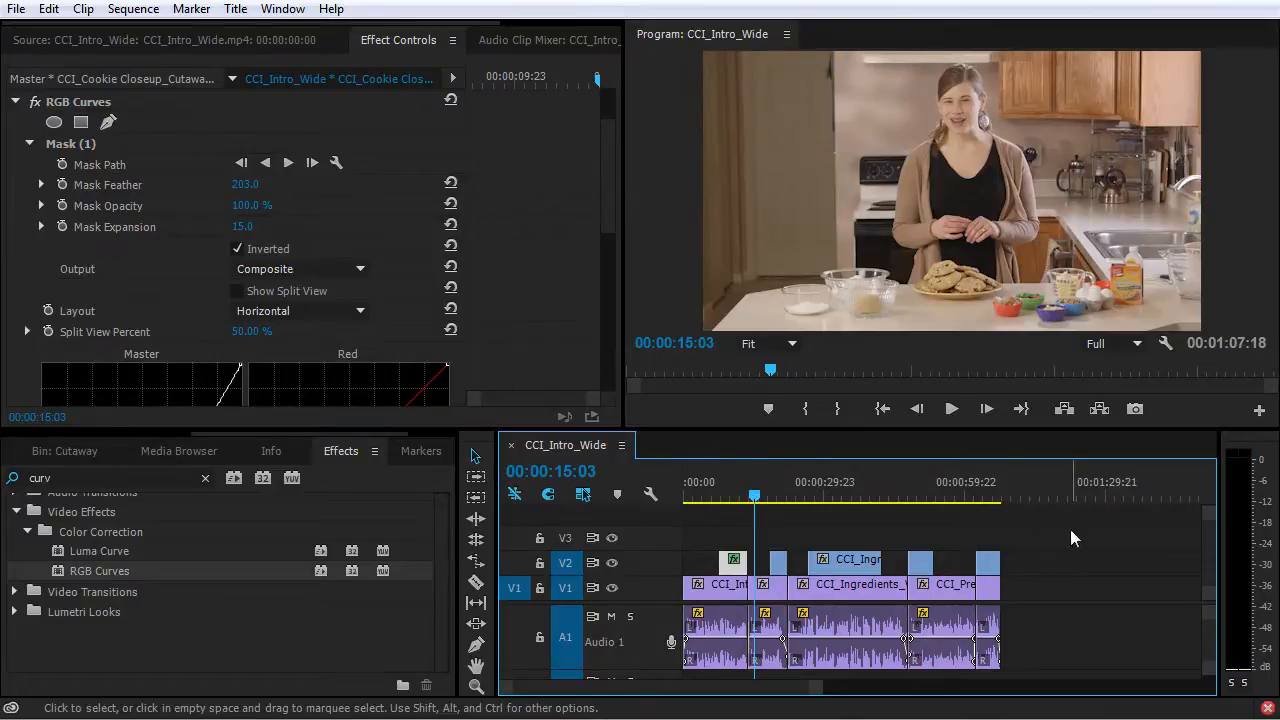
left_click(105, 436)
left_click(107, 451)
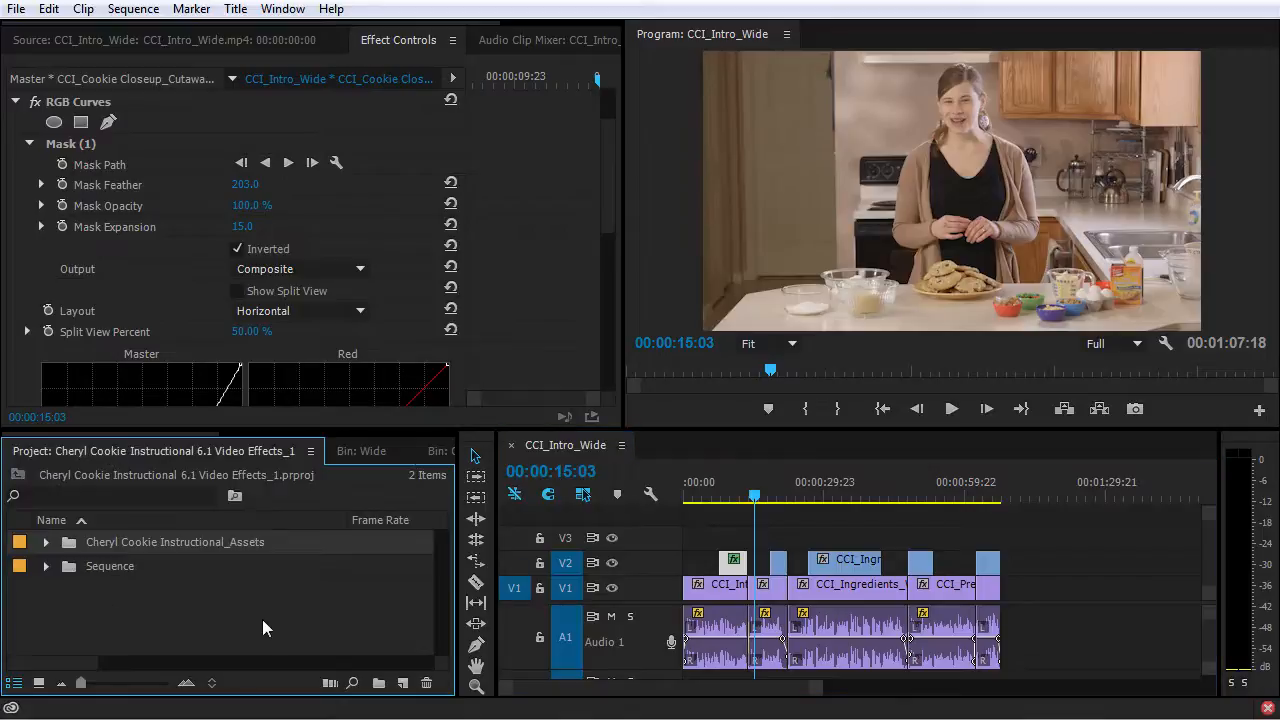
left_click(403, 683)
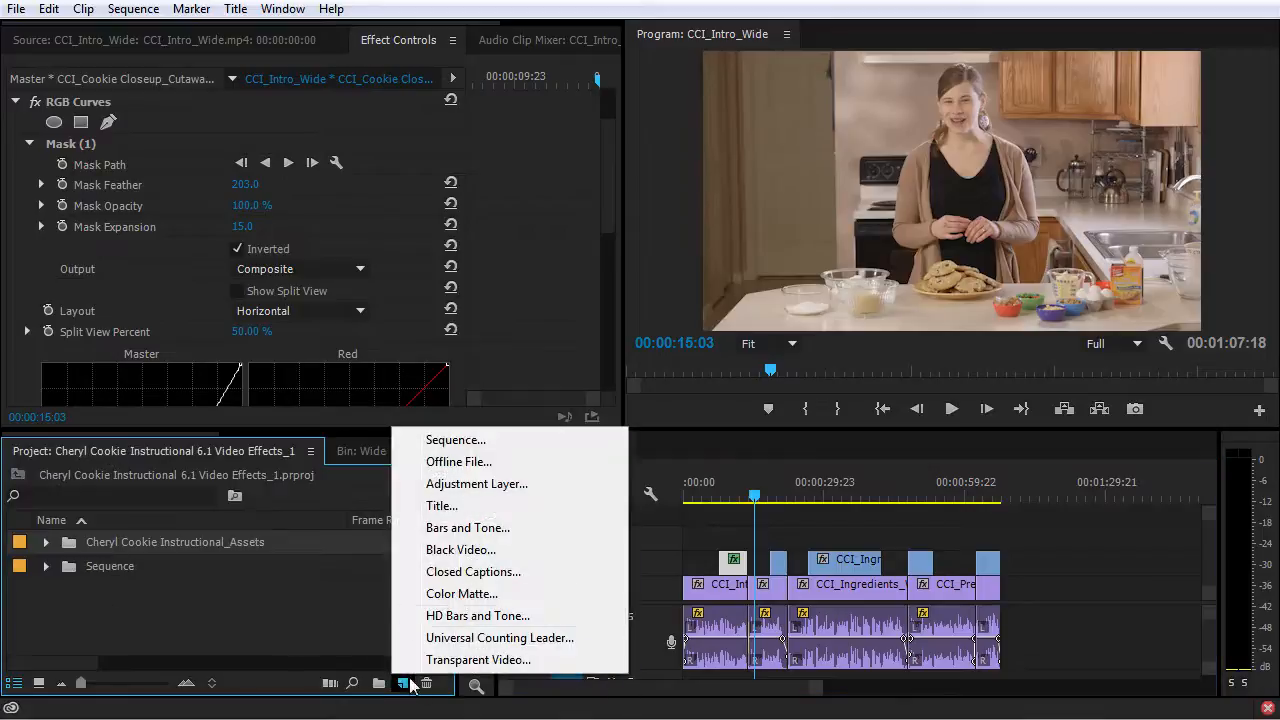
left_click(521, 490)
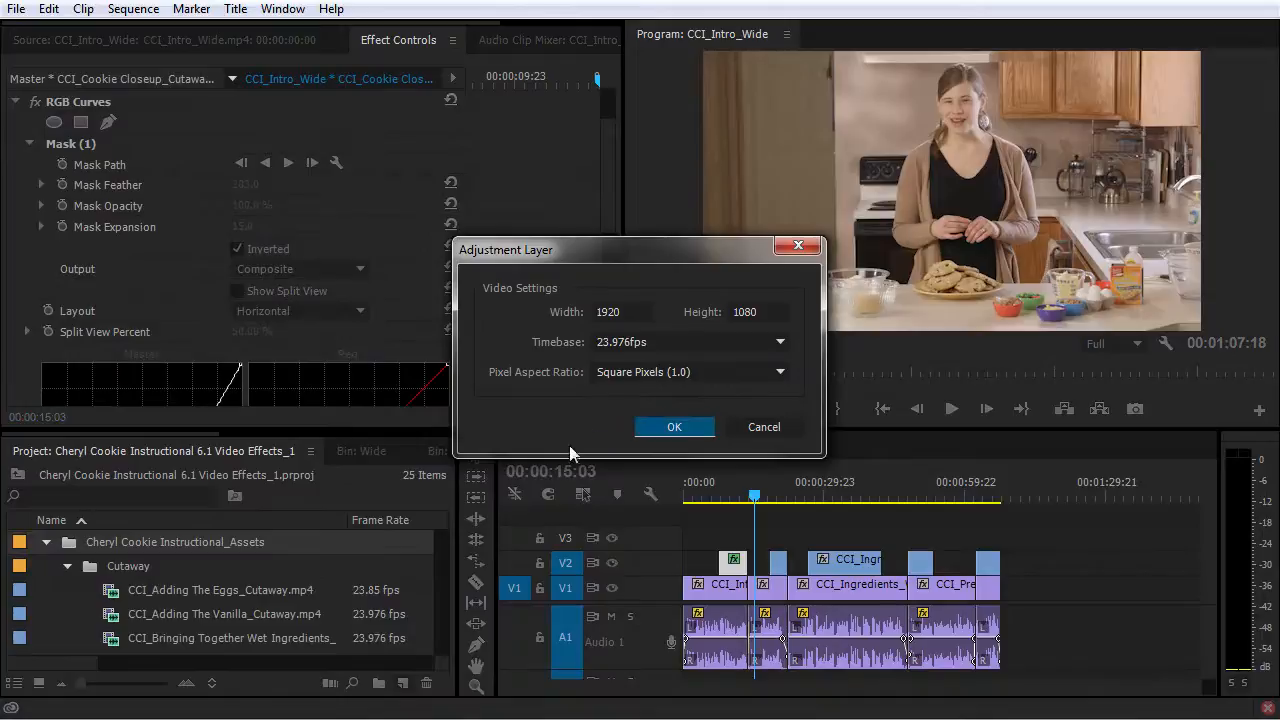
left_click(657, 428)
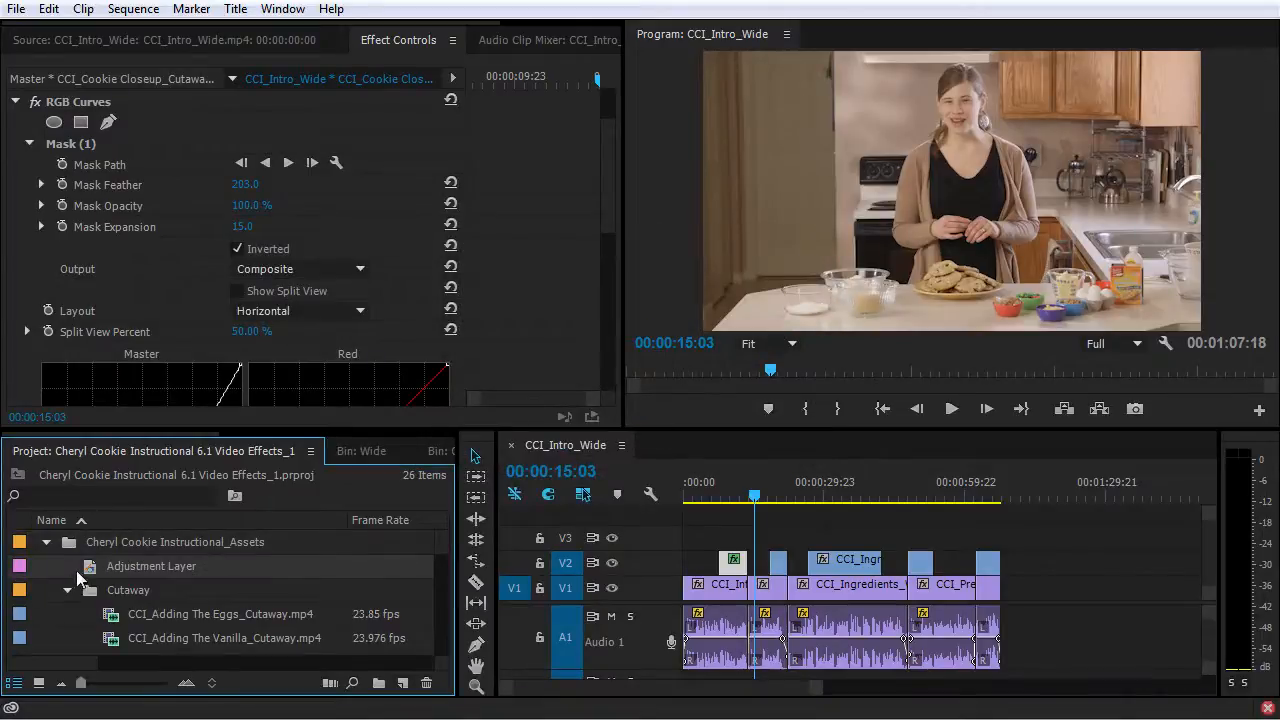
left_click_drag(90, 570, 995, 548)
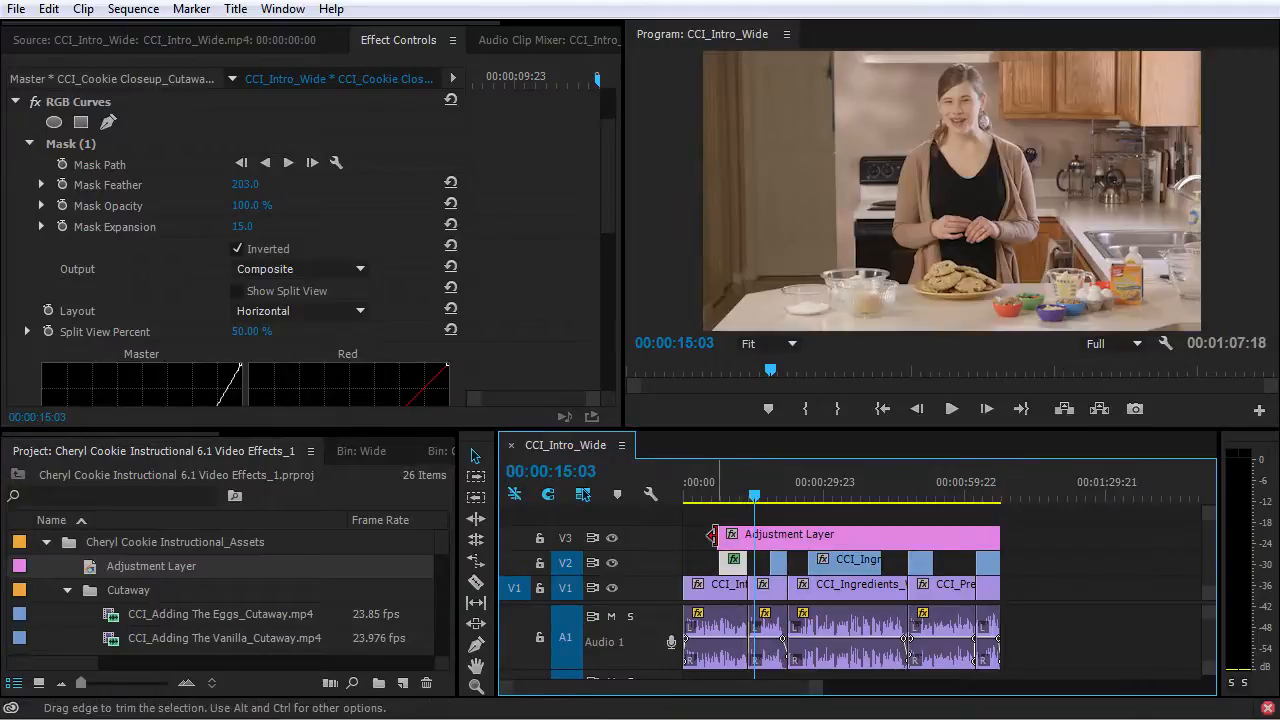
left_click_drag(719, 537, 650, 548)
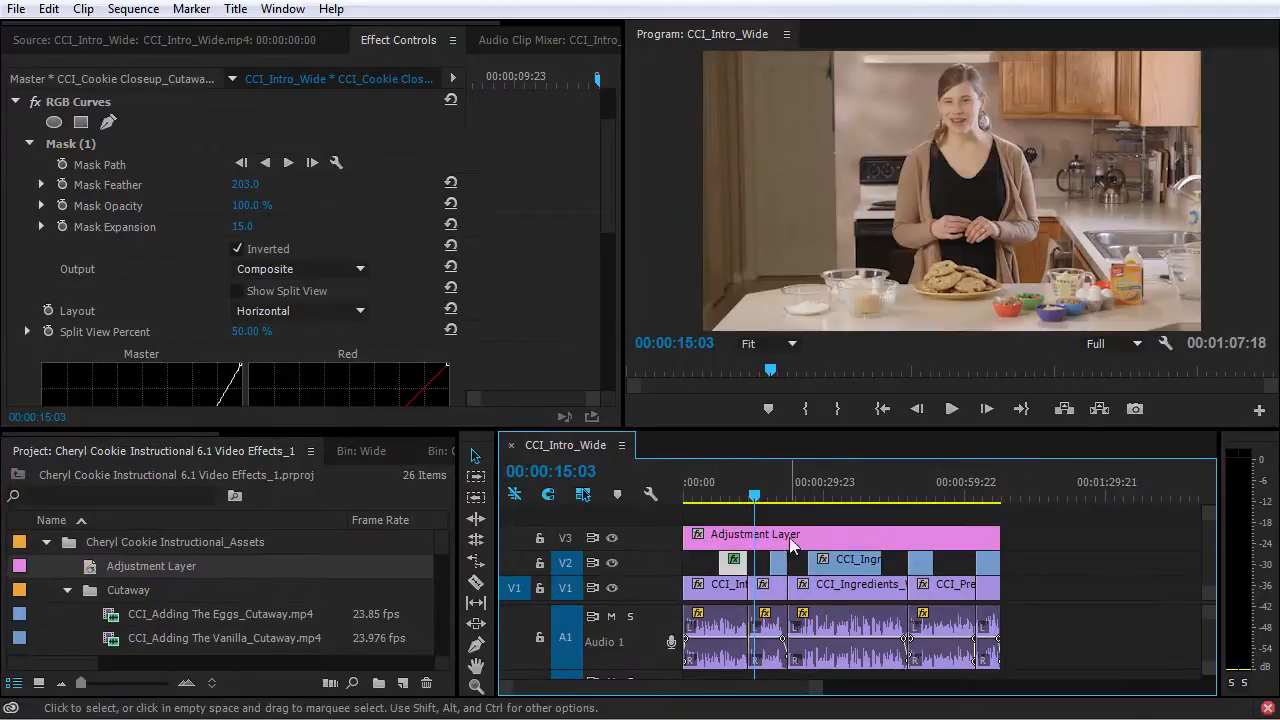
Step: Move the masked RGB Curves effect from the CCI_Cookie Closeup_Cutaway clip to the adjustment layer
left_click(733, 496)
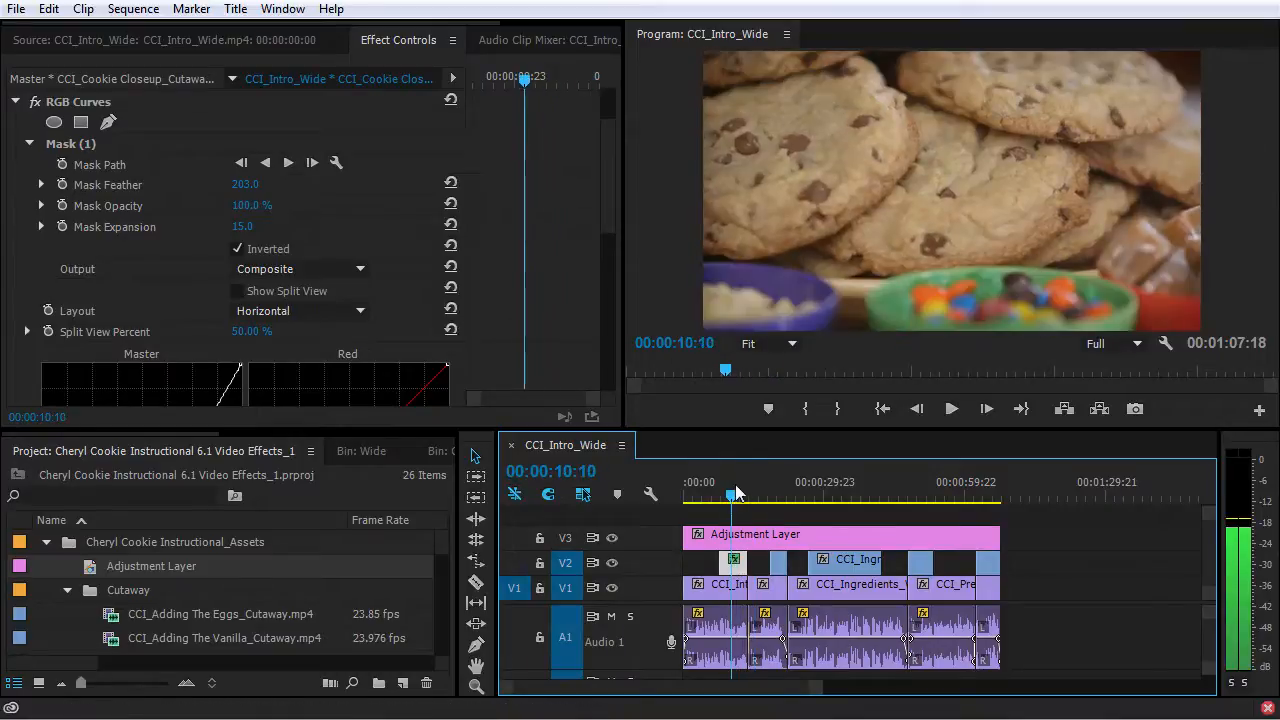
left_click(85, 106)
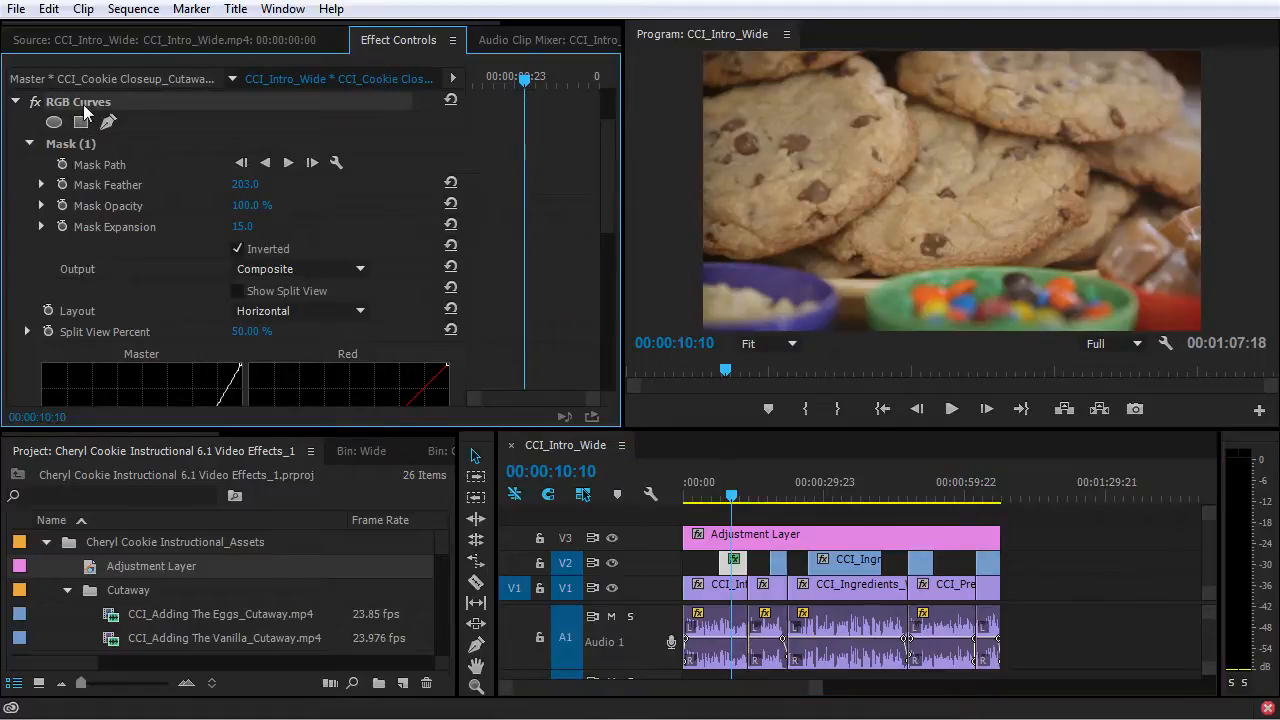
key("Delete")
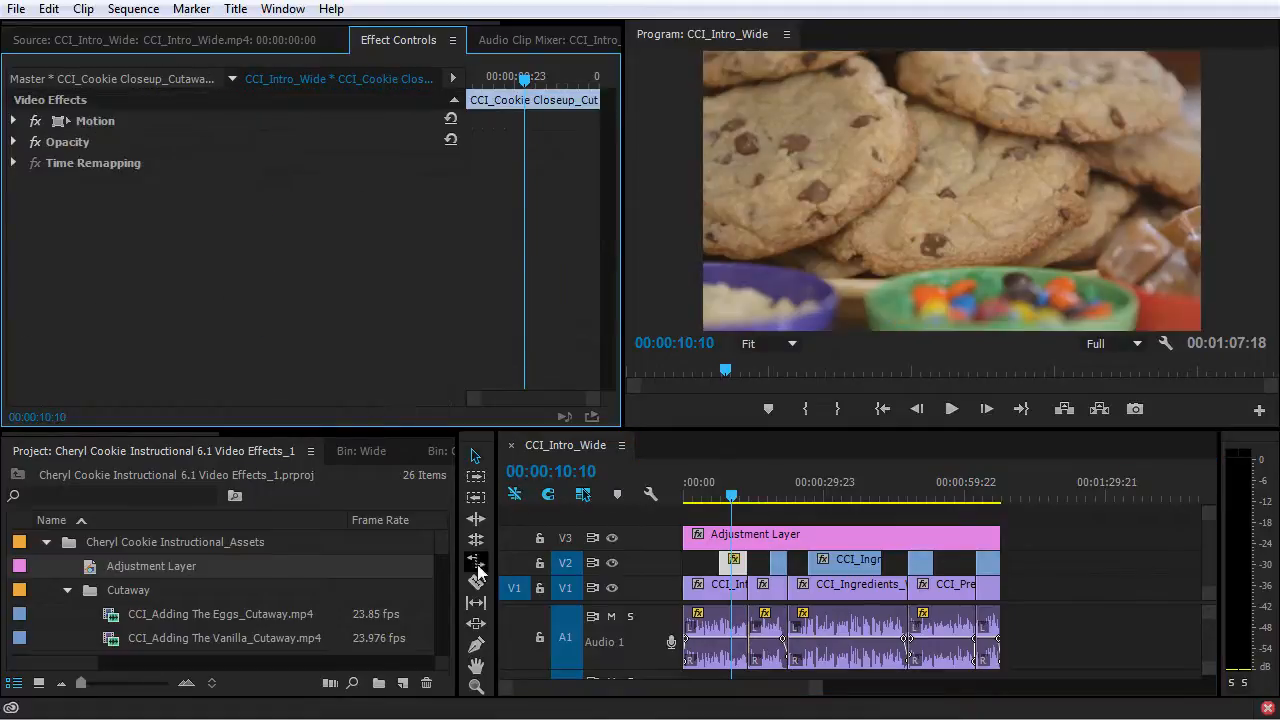
left_click(787, 540)
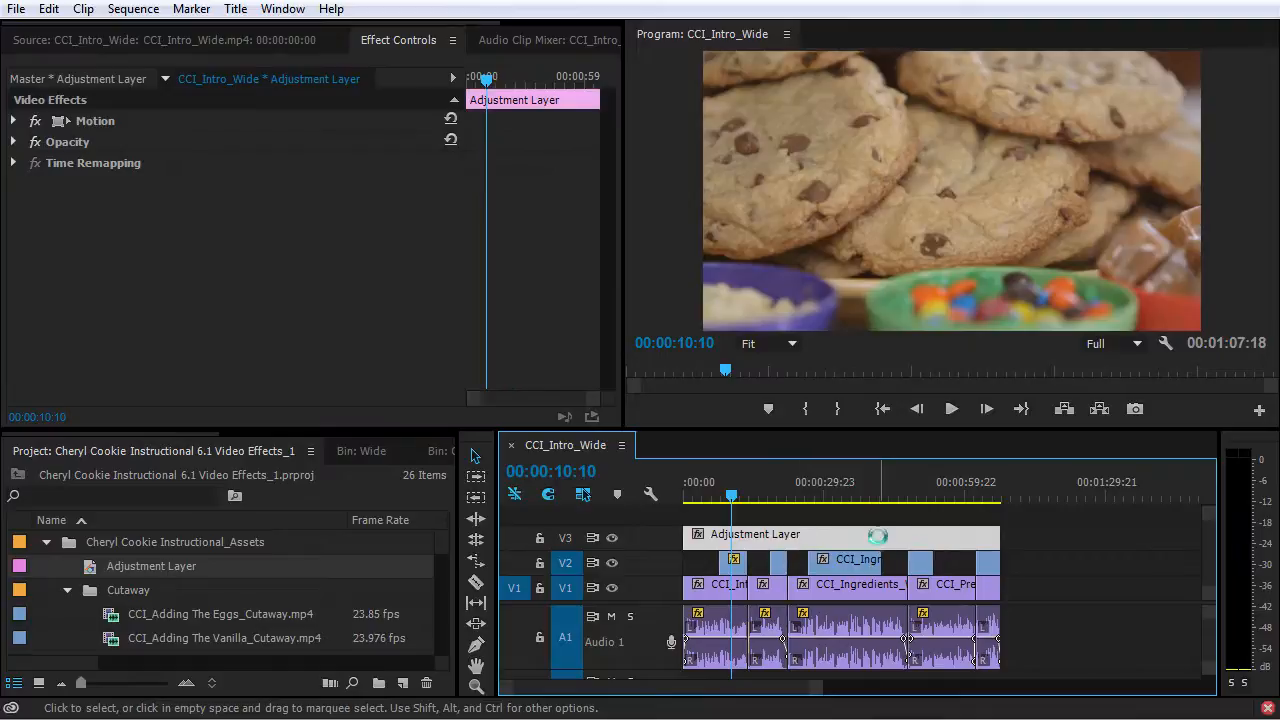
key("ctrl+v")
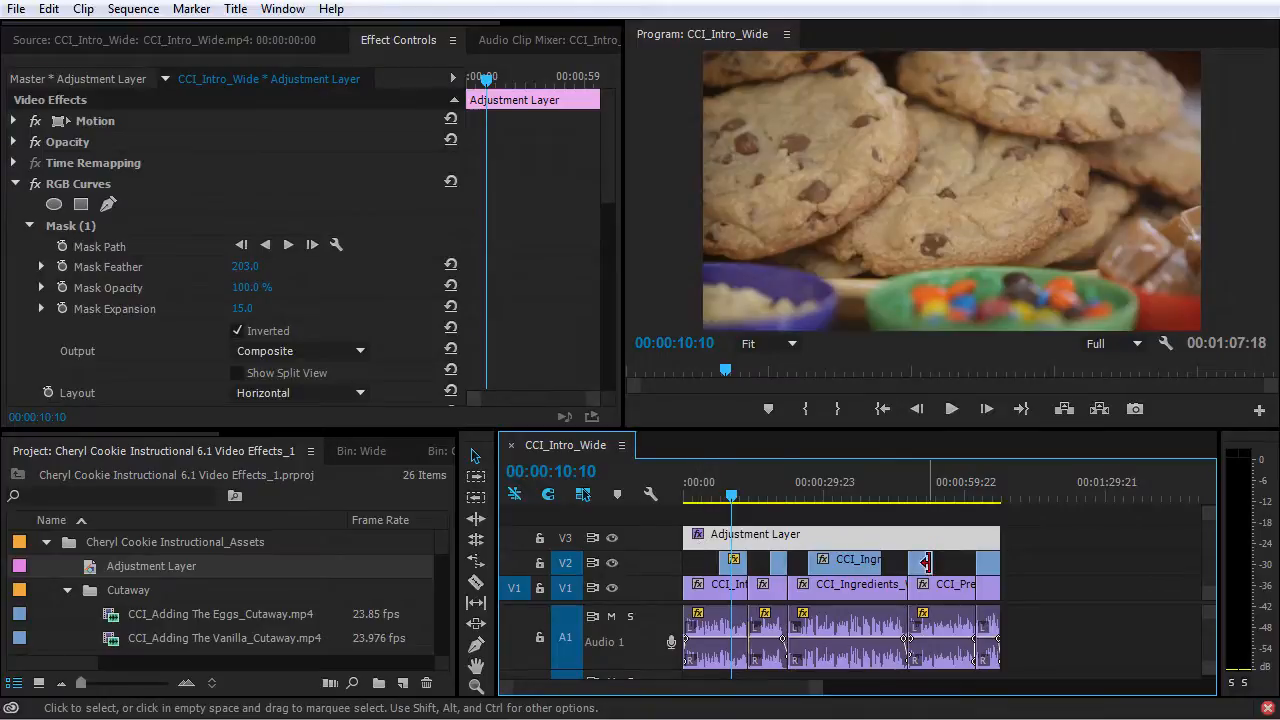
Step: Scrub to 00:00:35:14 and compare the ingredients cutaway with and without the vignette, moving it to V4 and back to V2
left_click(701, 493)
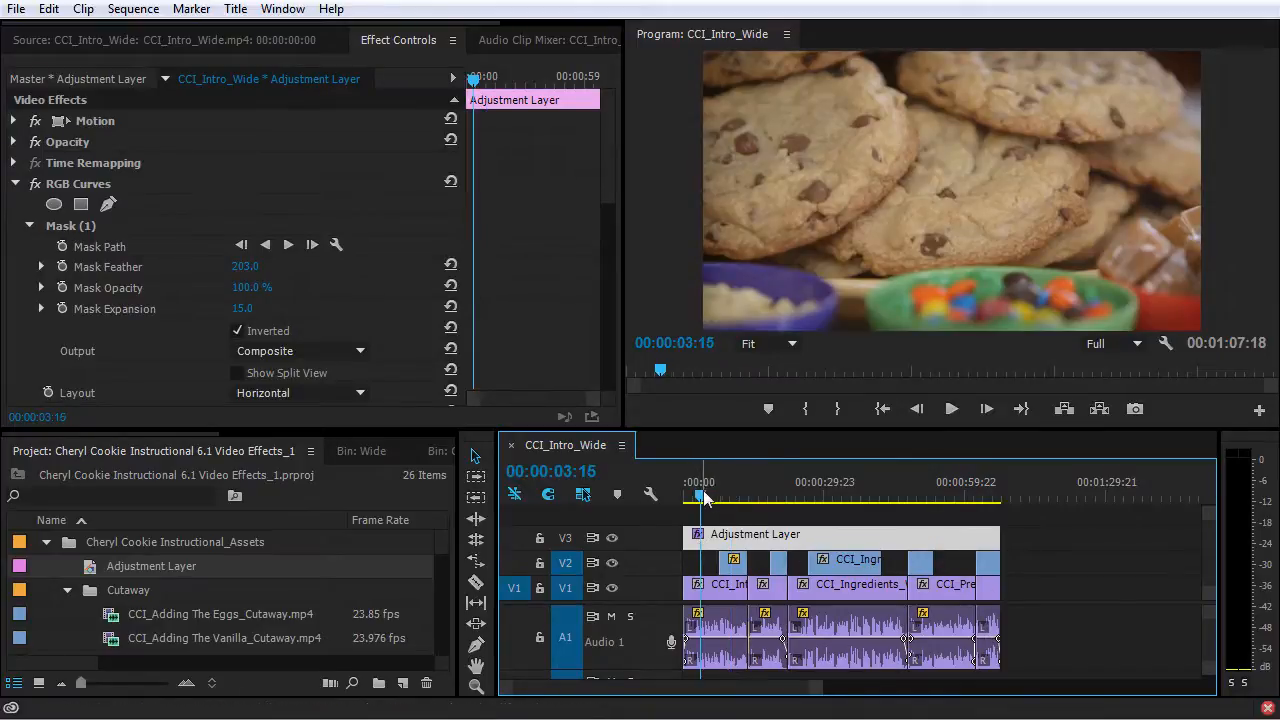
left_click_drag(700, 493, 850, 493)
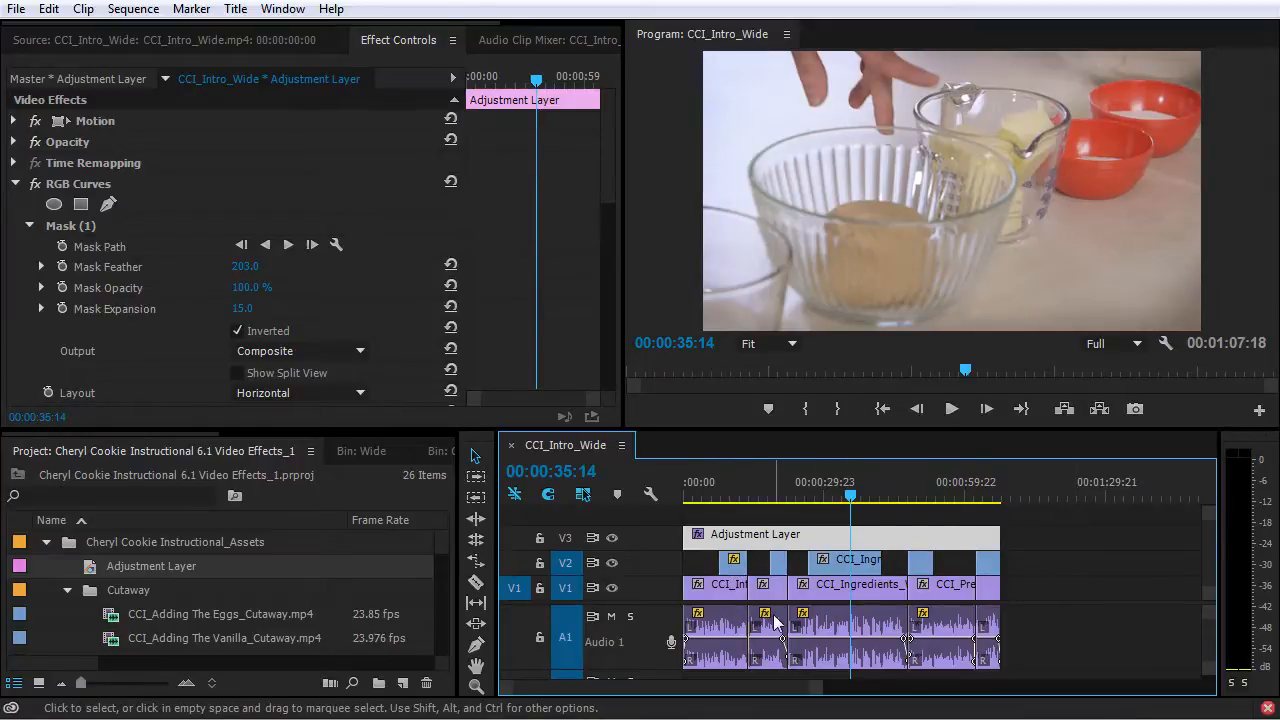
left_click_drag(860, 561, 857, 525)
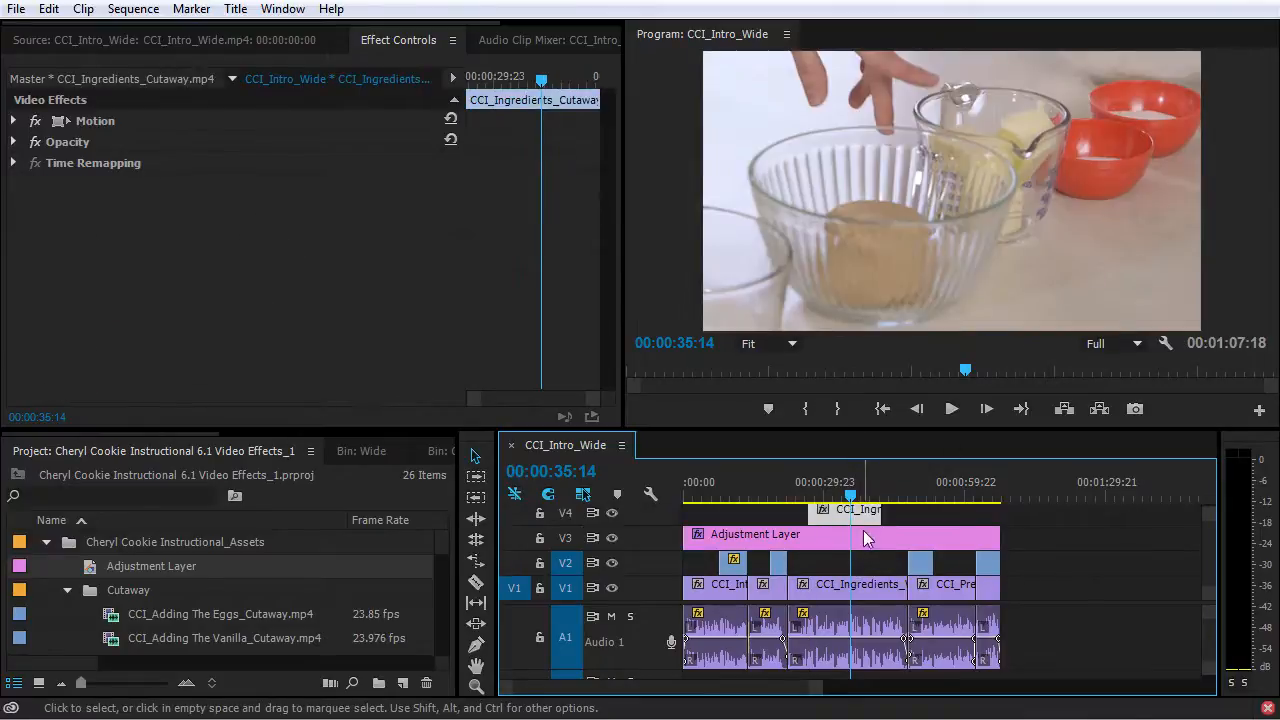
left_click_drag(870, 517, 870, 585)
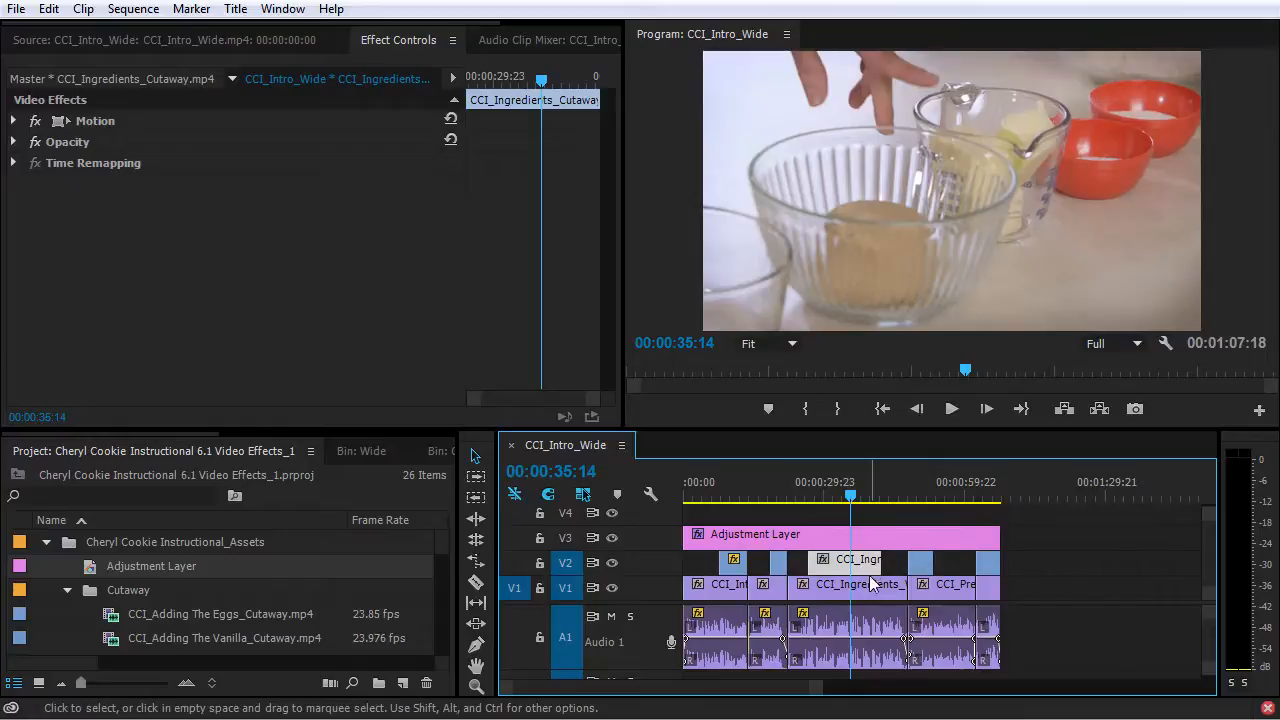
Step: Delete the adjustment layer from the sequence and collapse the Cheryl Cookie Instructional_Assets bin
left_click(810, 538)
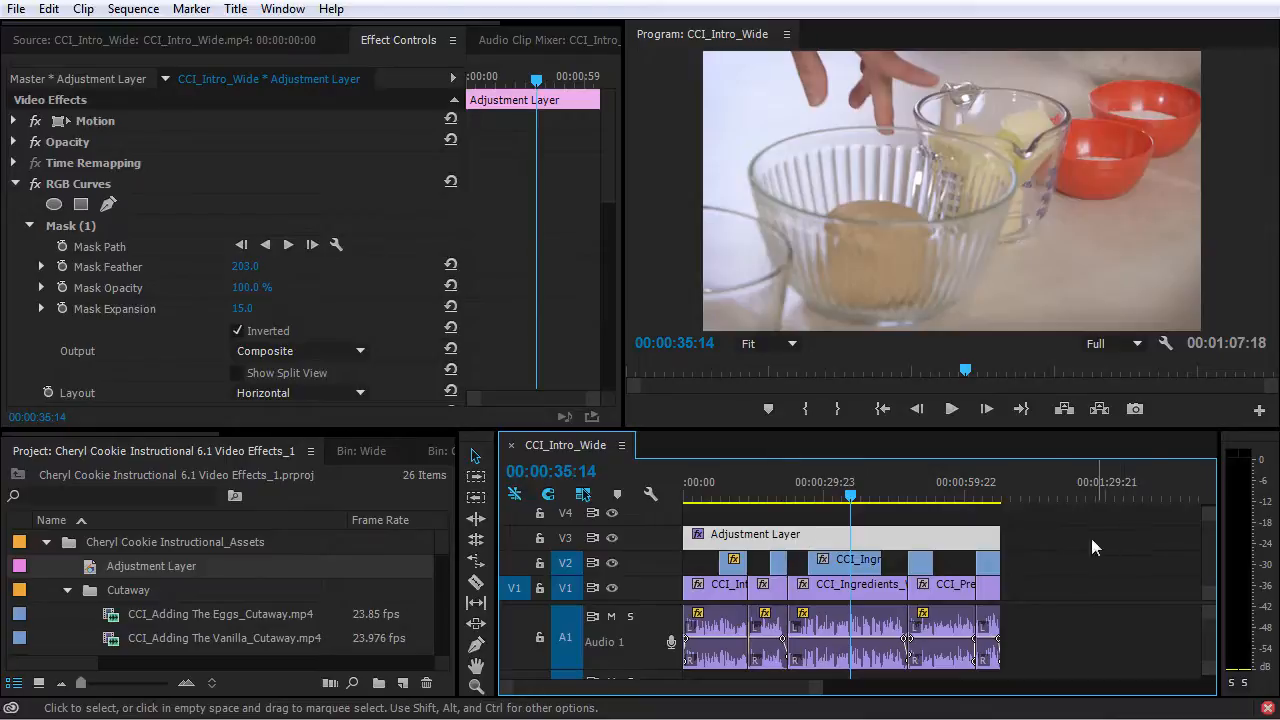
key("Delete")
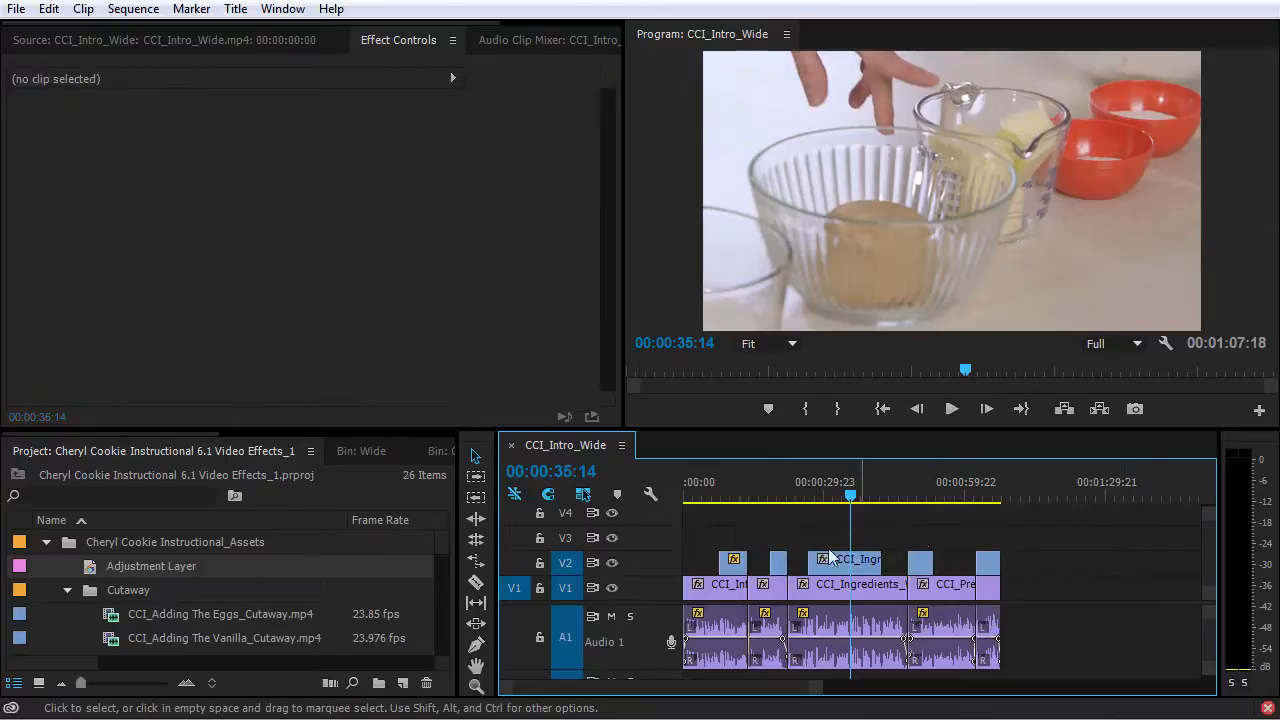
left_click(46, 543)
Step: Clear the effects search and select Cross Dissolve among the Dissolve video transitions
scroll(410, 430, "down", 5)
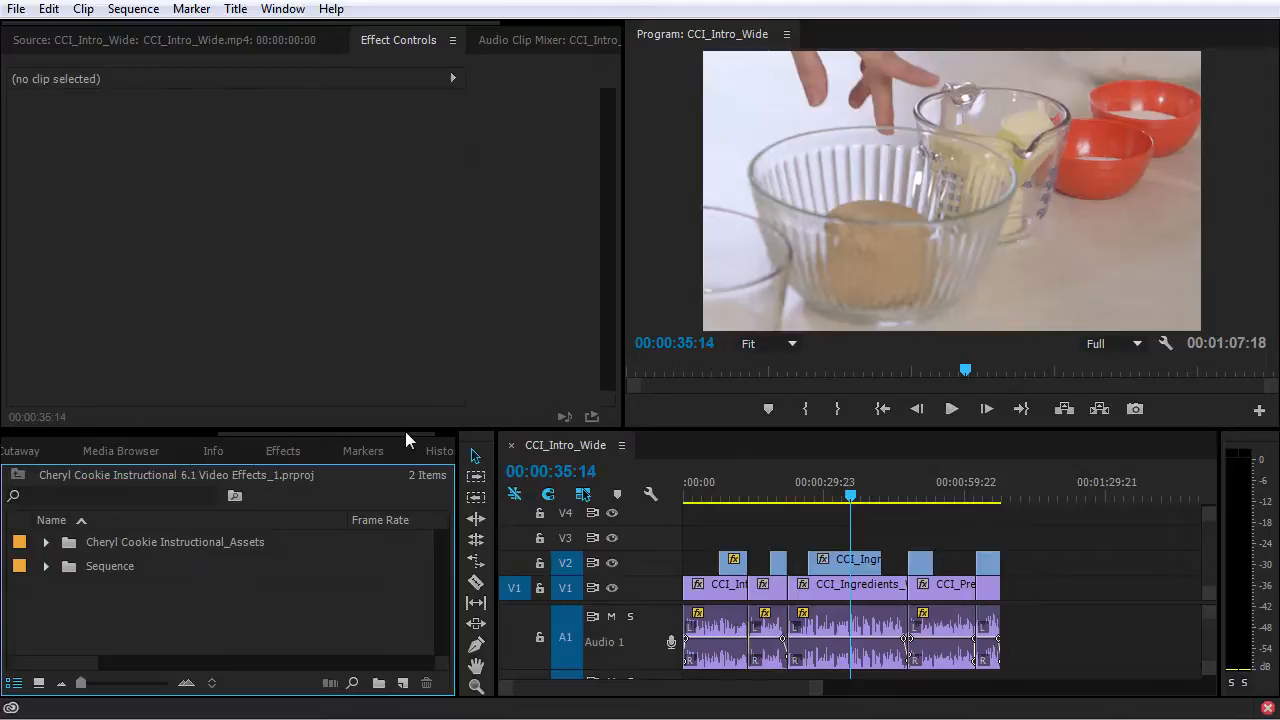
left_click(285, 452)
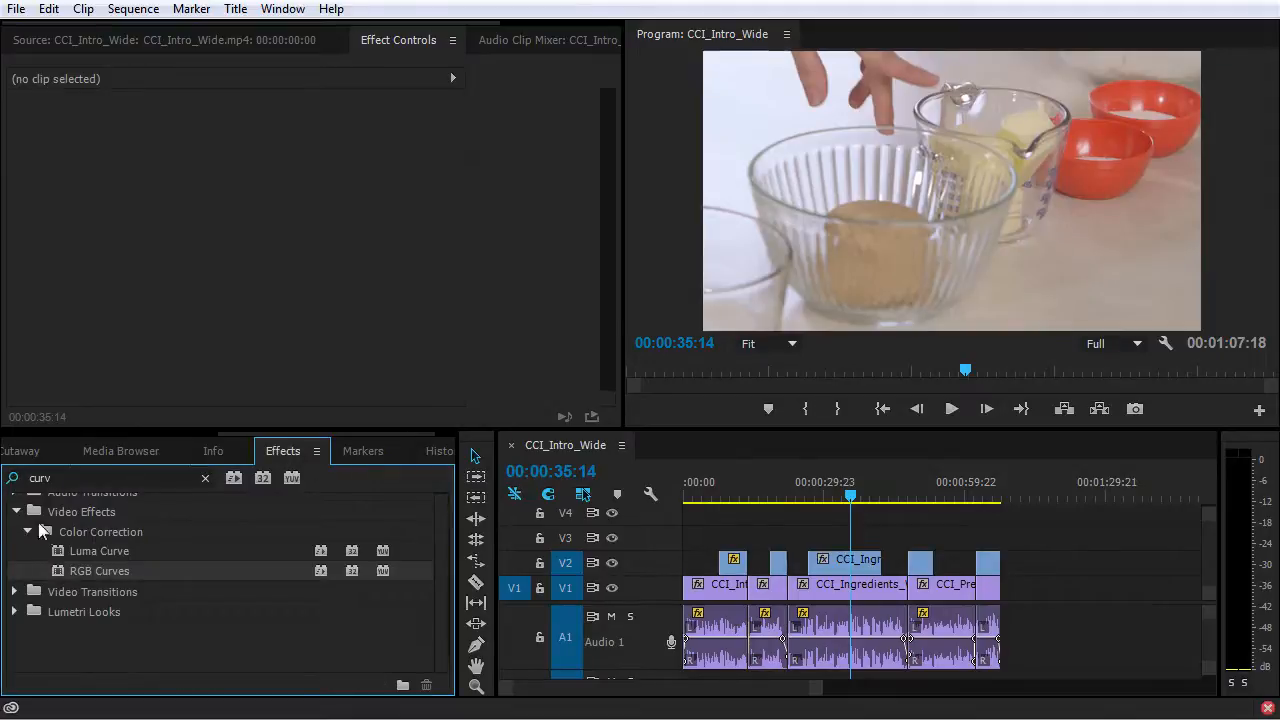
scroll(30, 521, "up", 2)
left_click(205, 478)
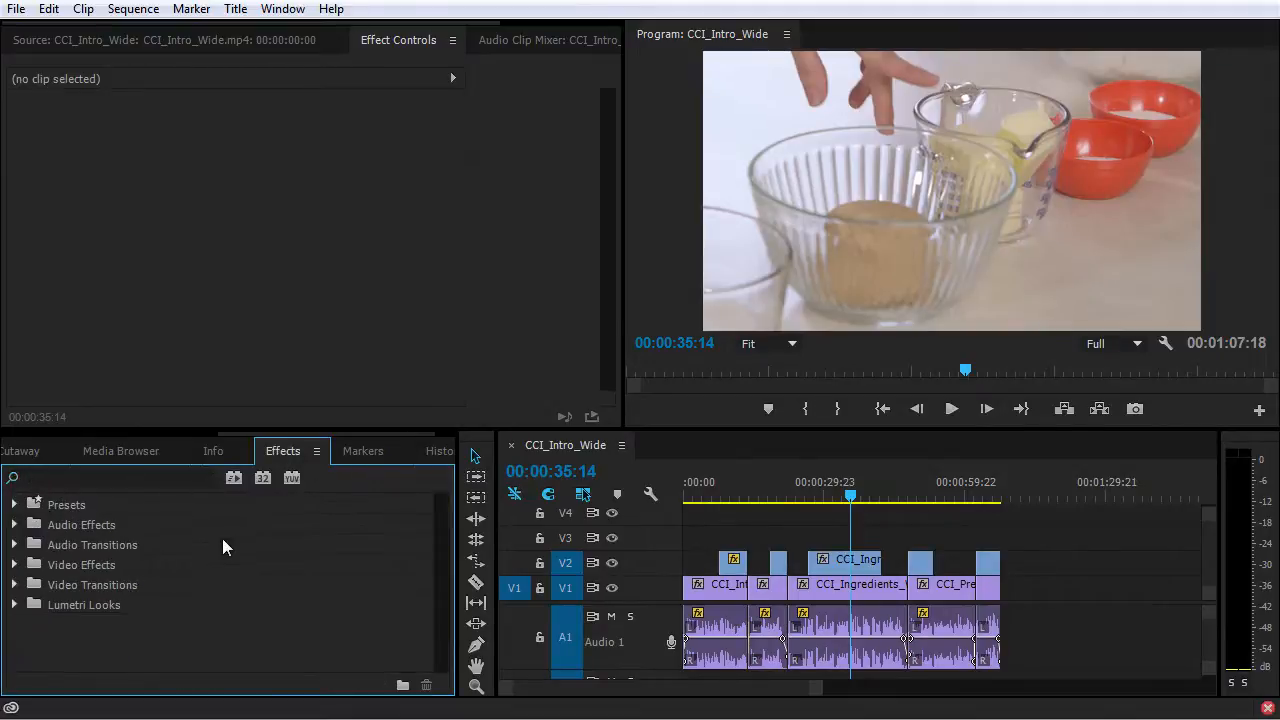
left_click(16, 586)
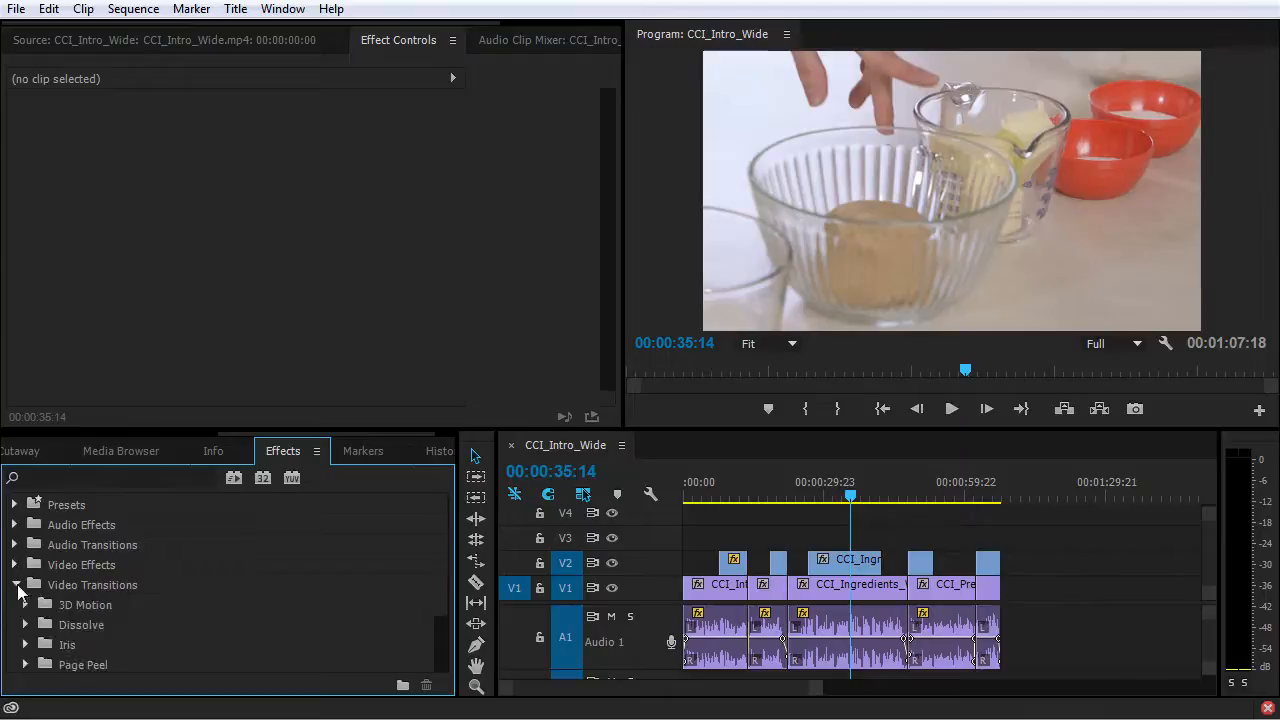
scroll(83, 607, "down", 2)
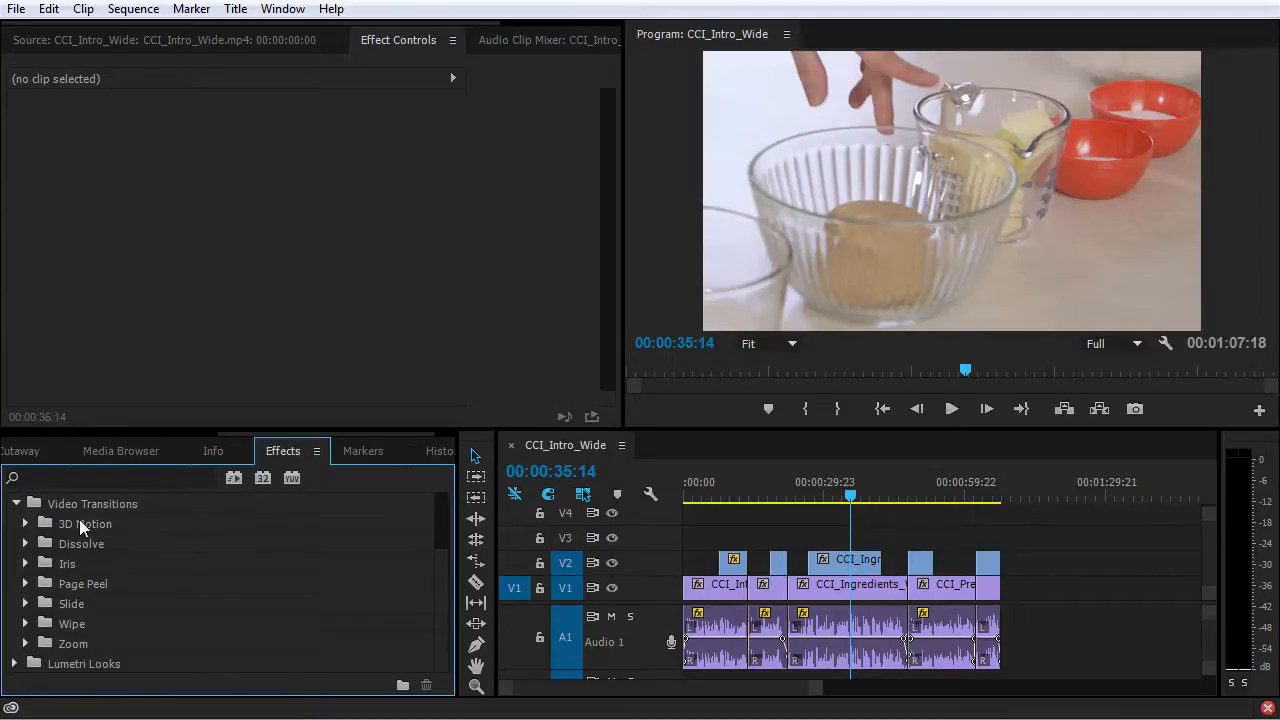
left_click(26, 543)
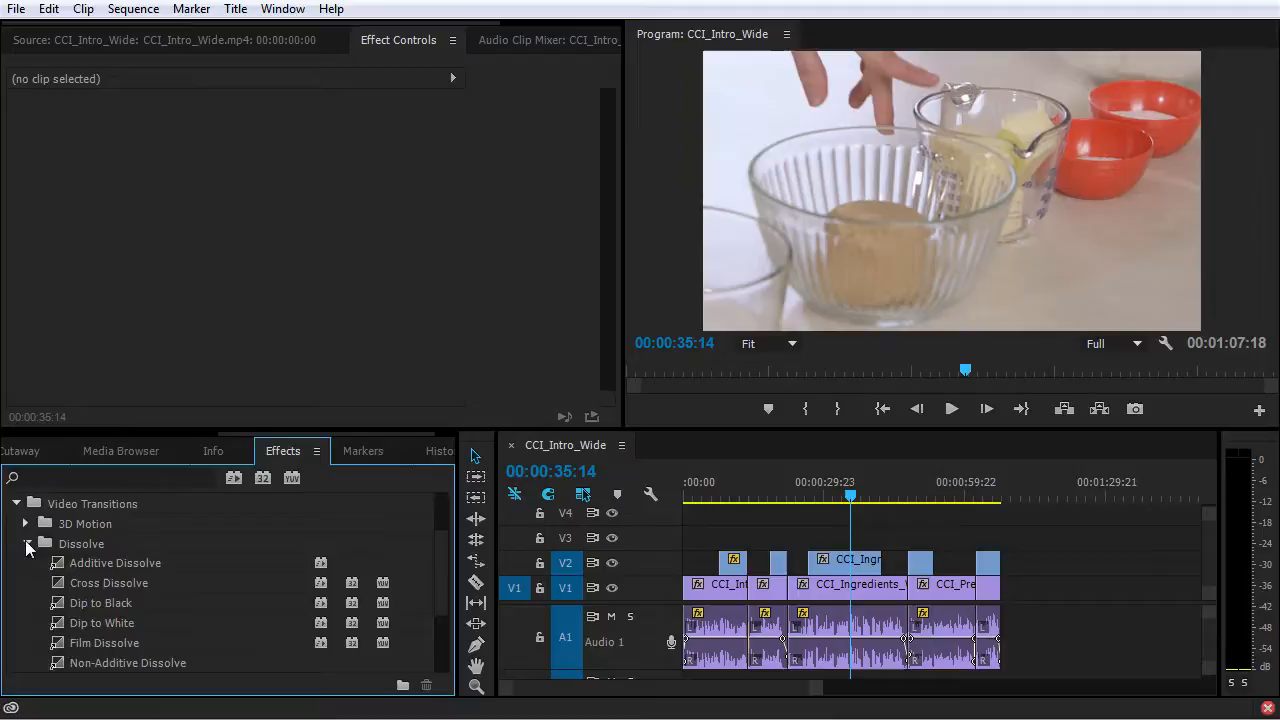
left_click(85, 584)
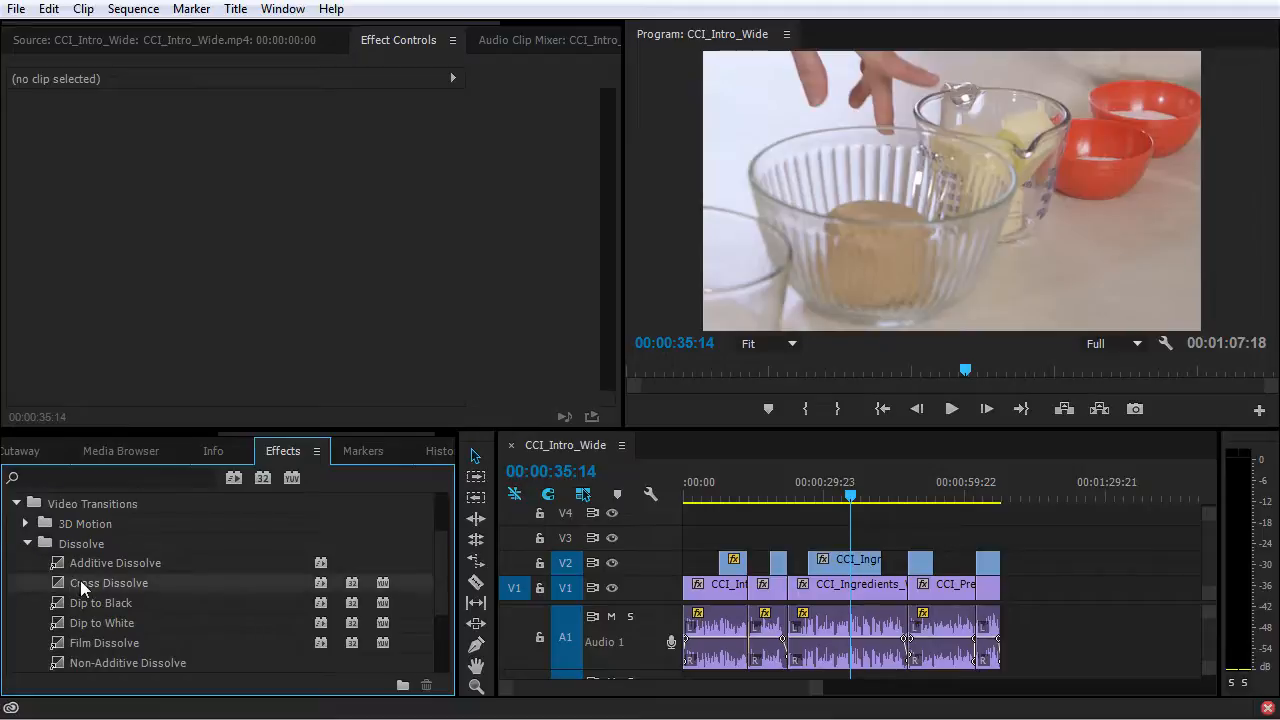
Step: Hide track V2 and apply Cross Dissolve to the cut between the two CCI_Intro_Wide clips on V1
left_click(614, 568)
left_click(613, 564)
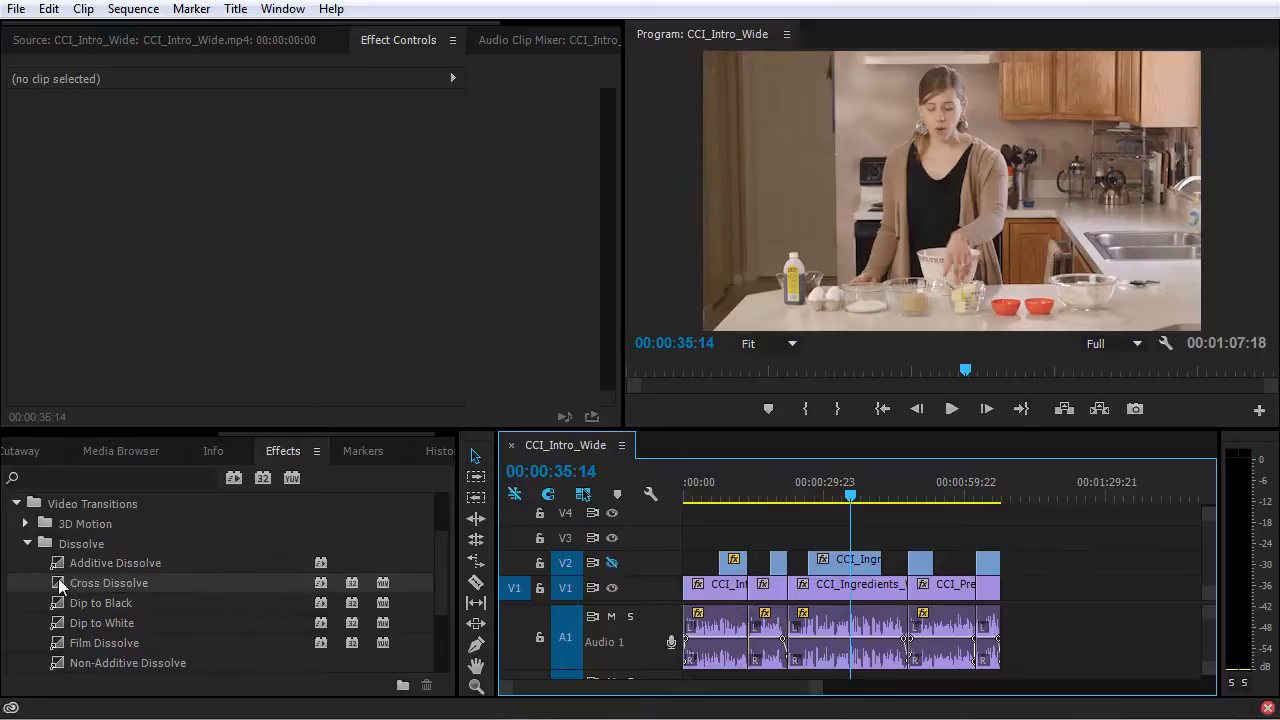
left_click_drag(58, 578, 748, 586)
Step: Play the sequence from 00:00:13:05 through the Cross Dissolve to preview the transition
left_click(747, 490)
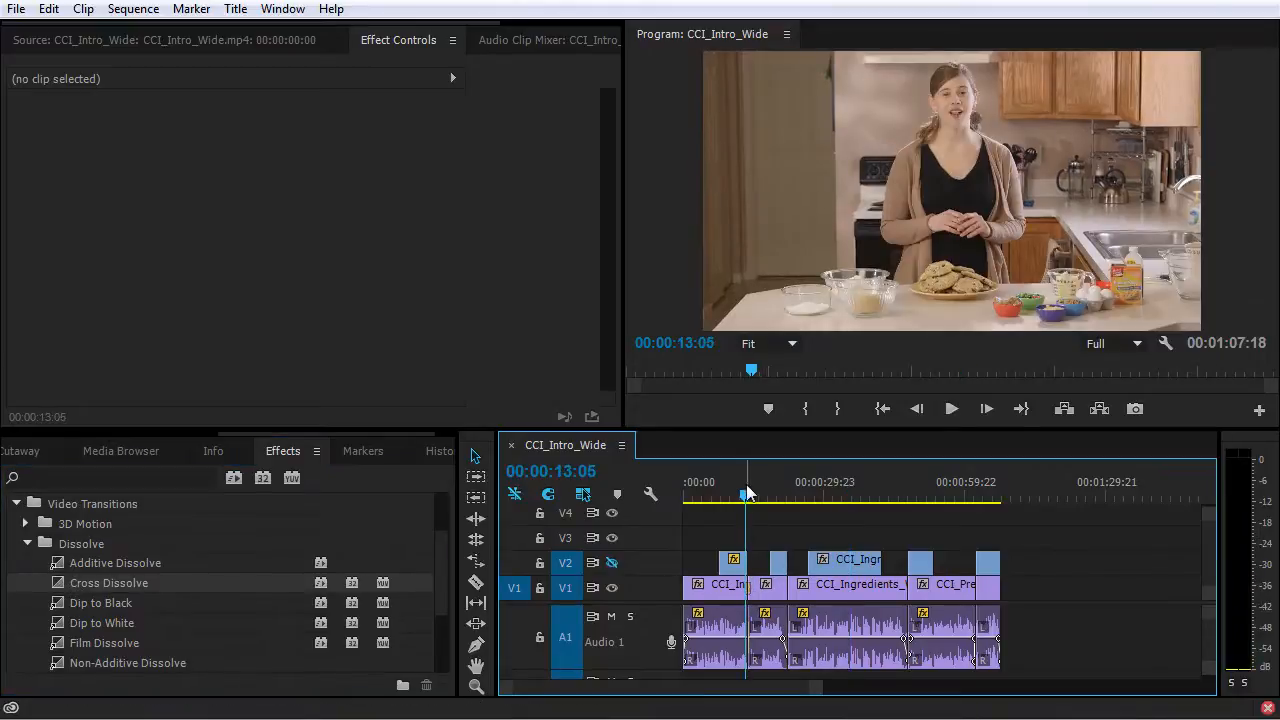
key("equal")
key("equal")
key("equal")
key("equal")
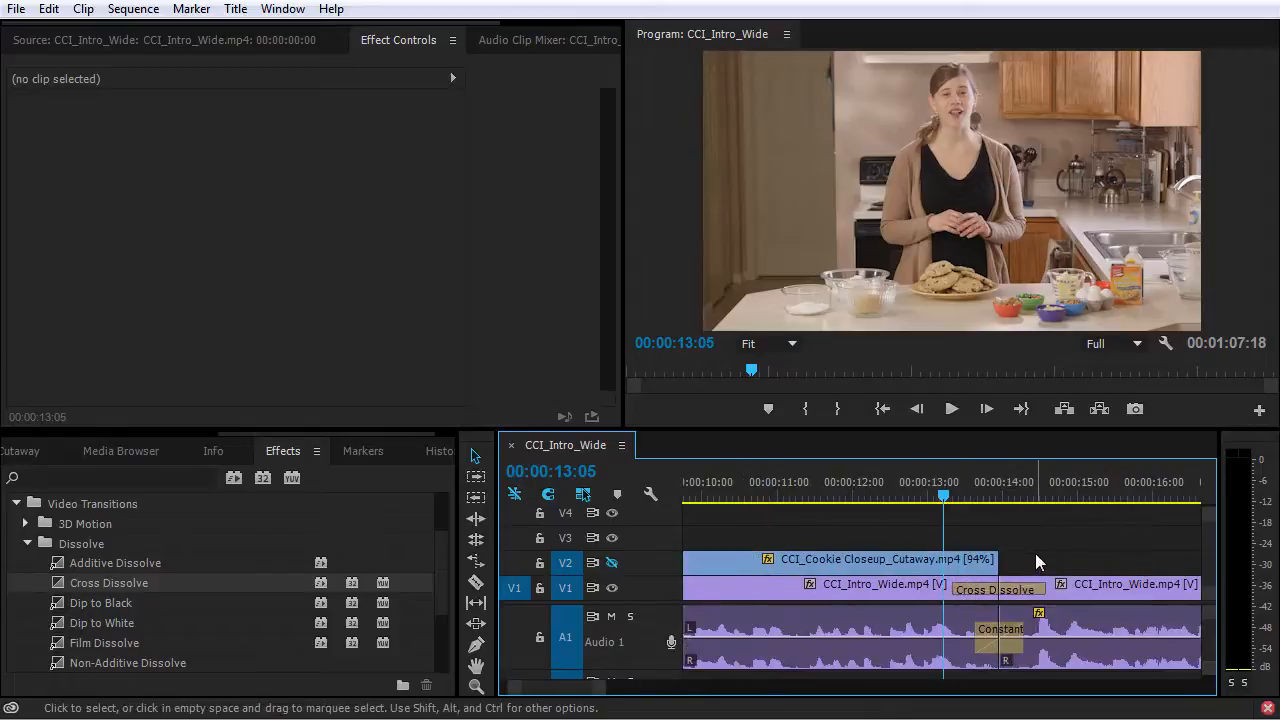
key("space")
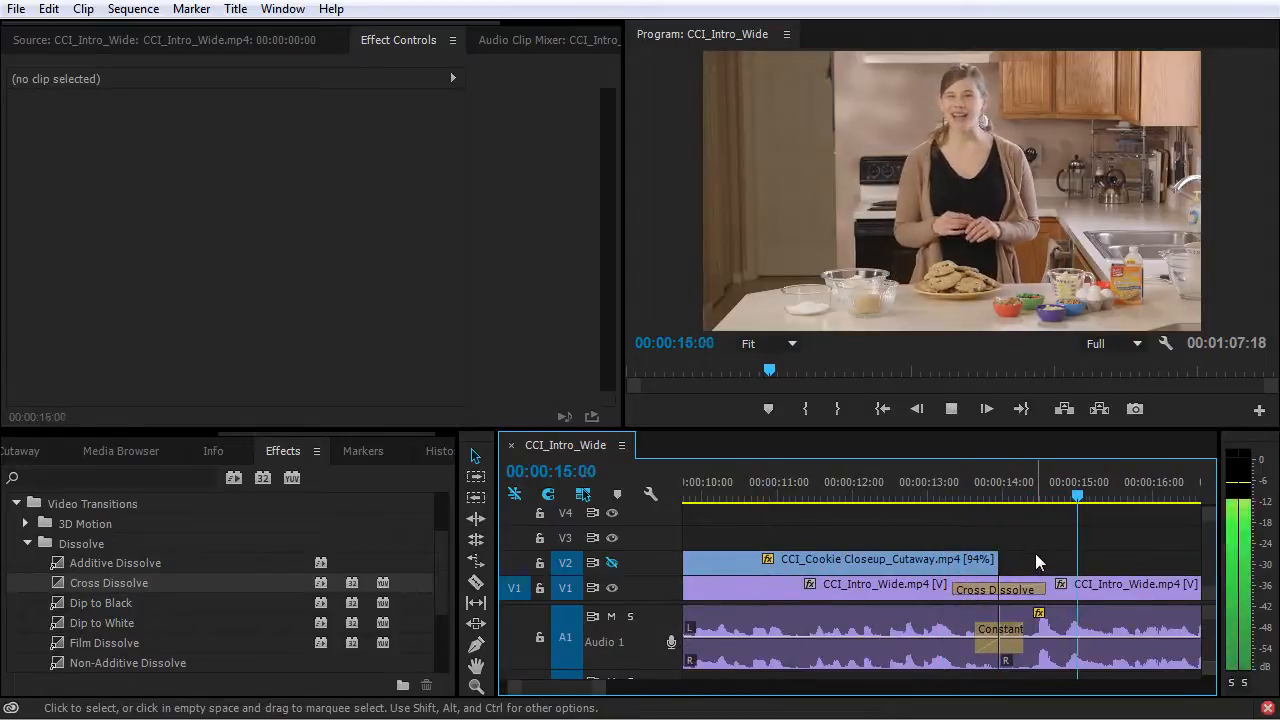
key("space")
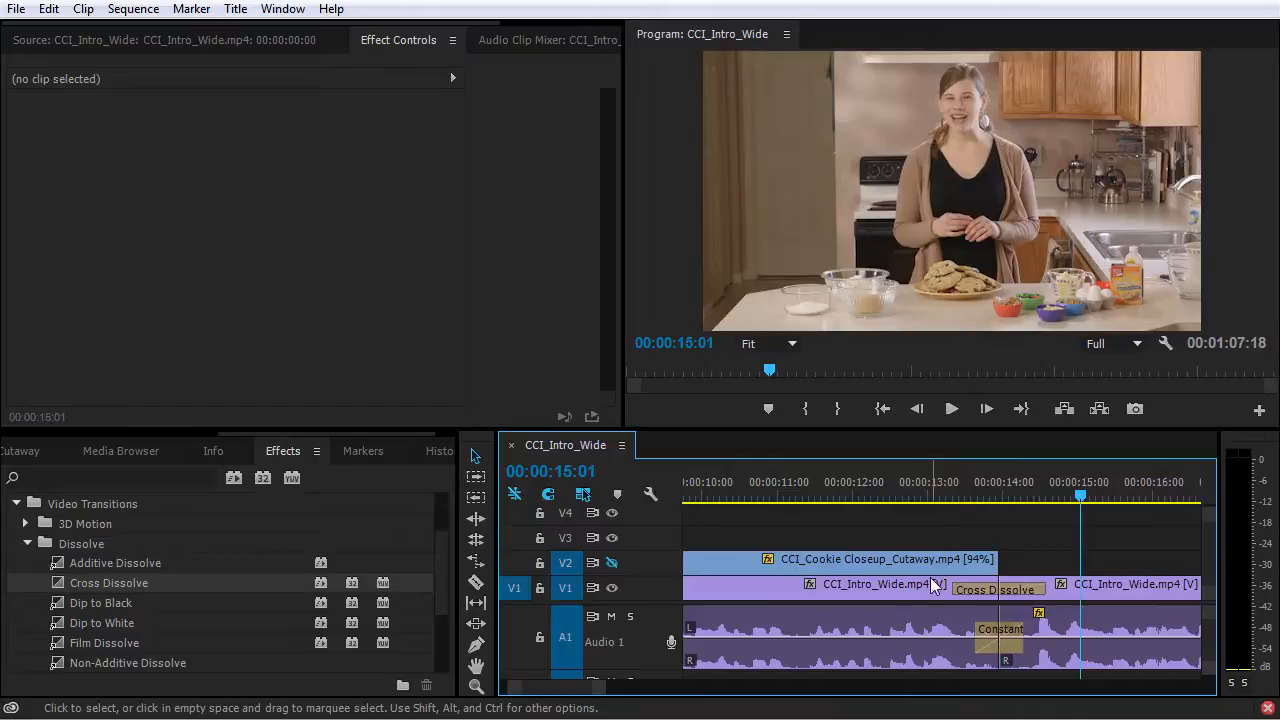
Step: Move the playhead to the V1 cut between CCI_Intro_Wide and CCI_Ingredients_Wide at 00:00:22:10
left_click(900, 590)
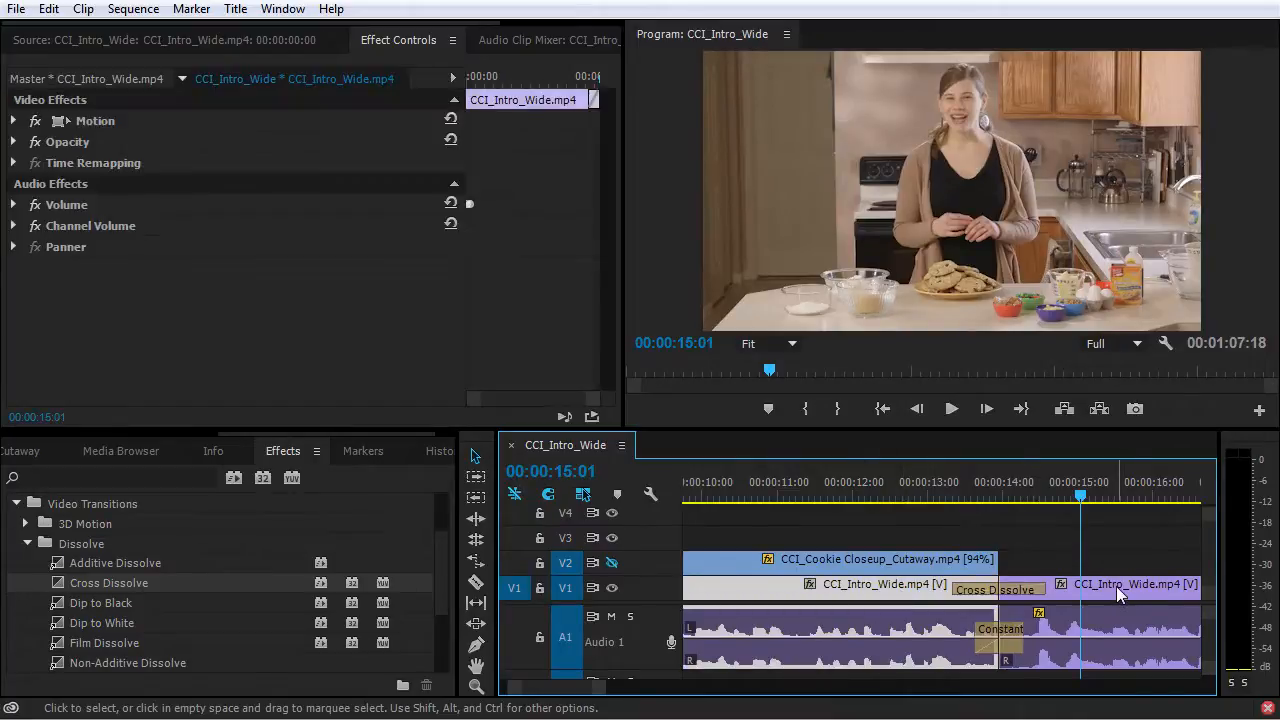
left_click(975, 598)
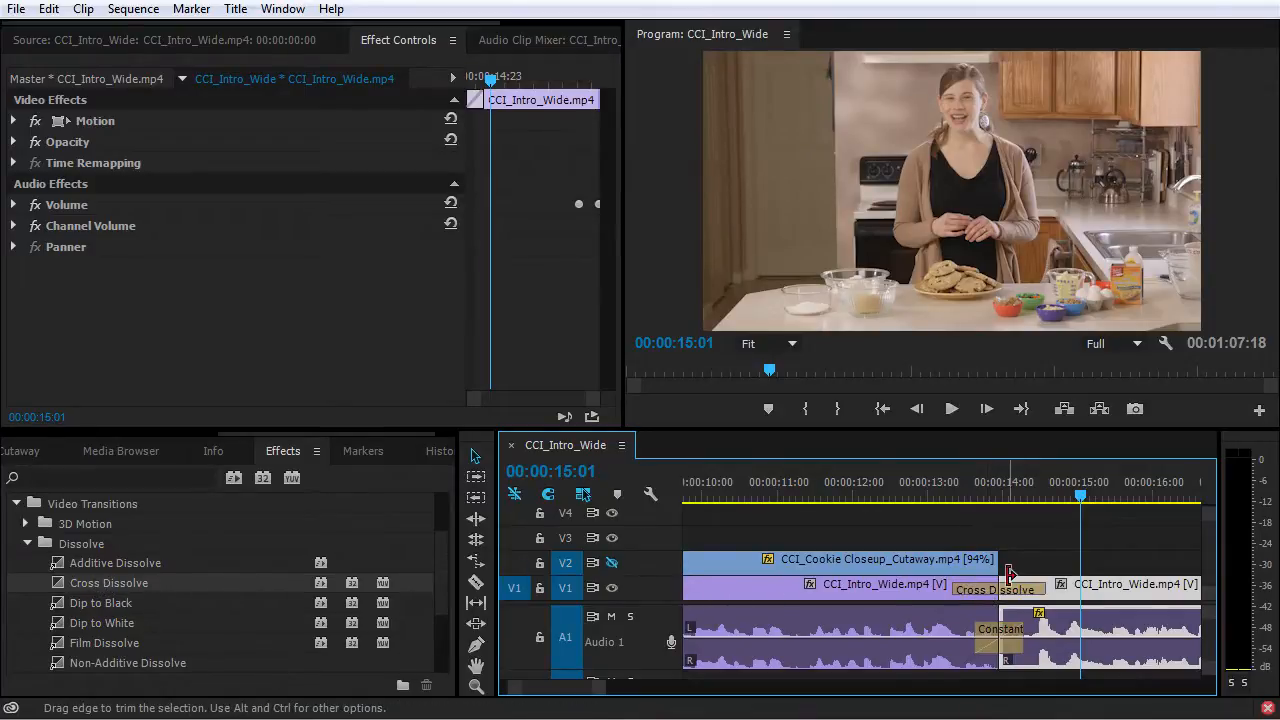
key("Down")
key("Down")
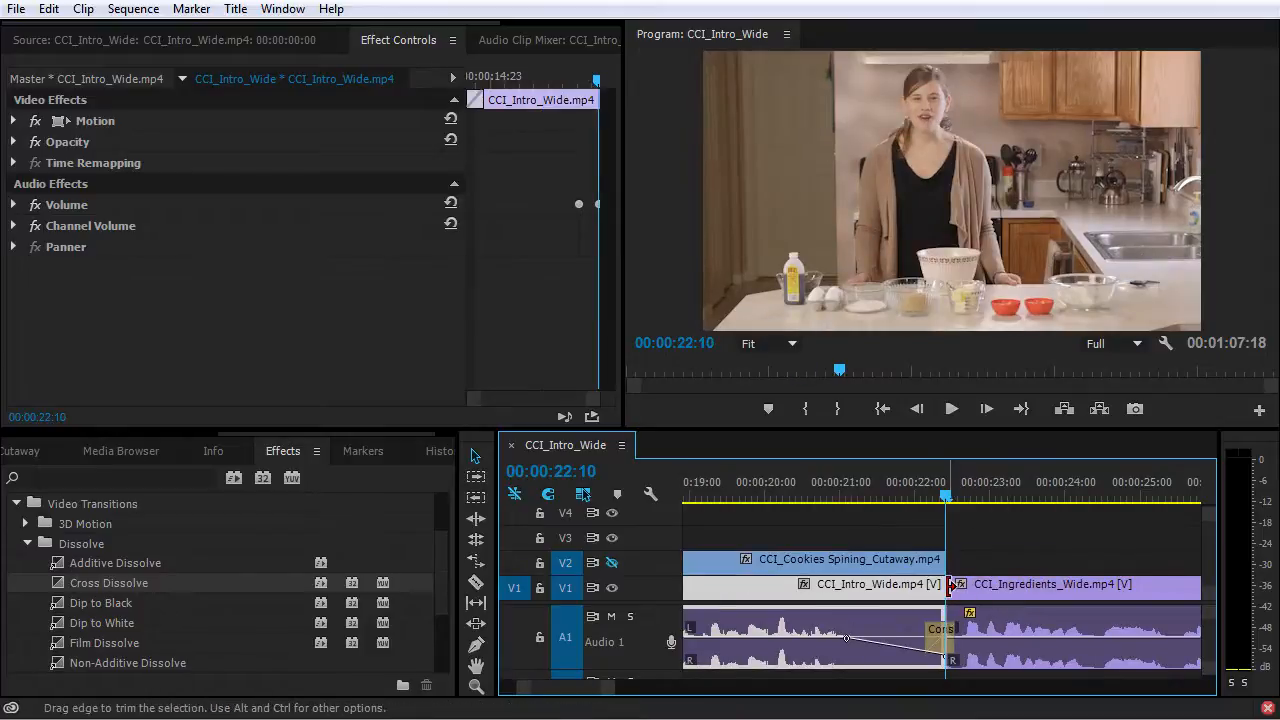
left_click(957, 562)
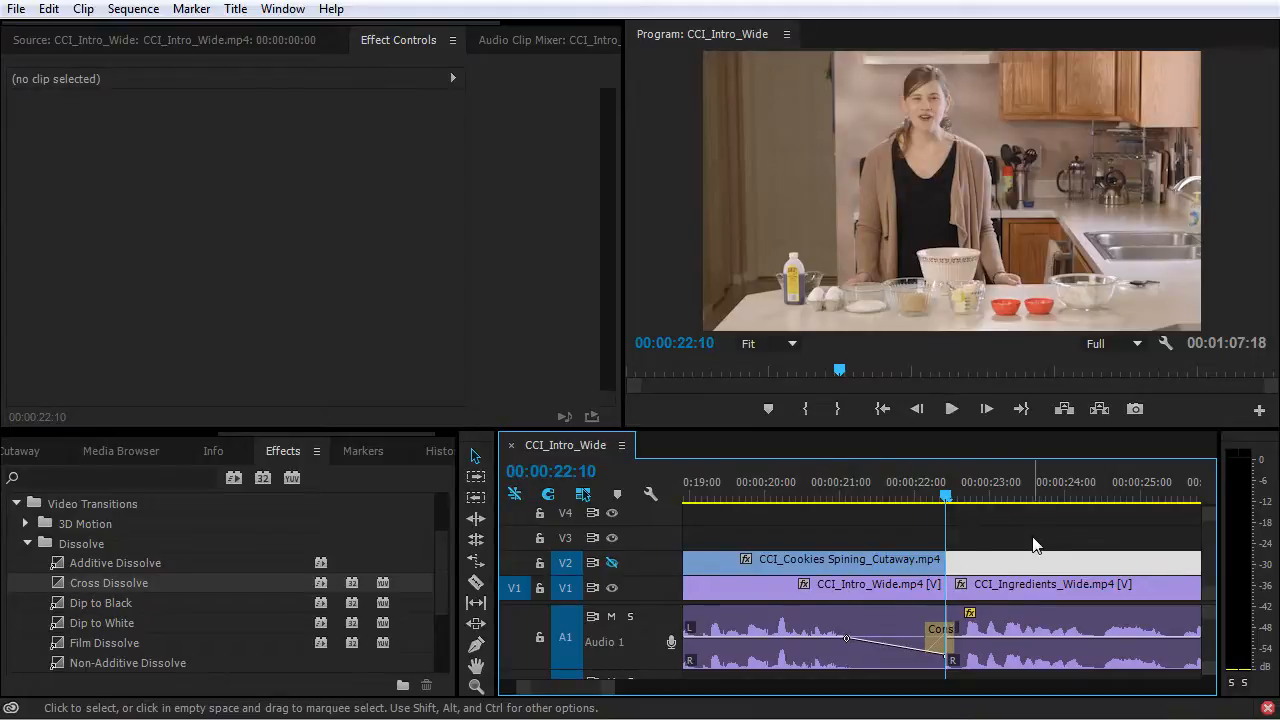
key("ctrl+d")
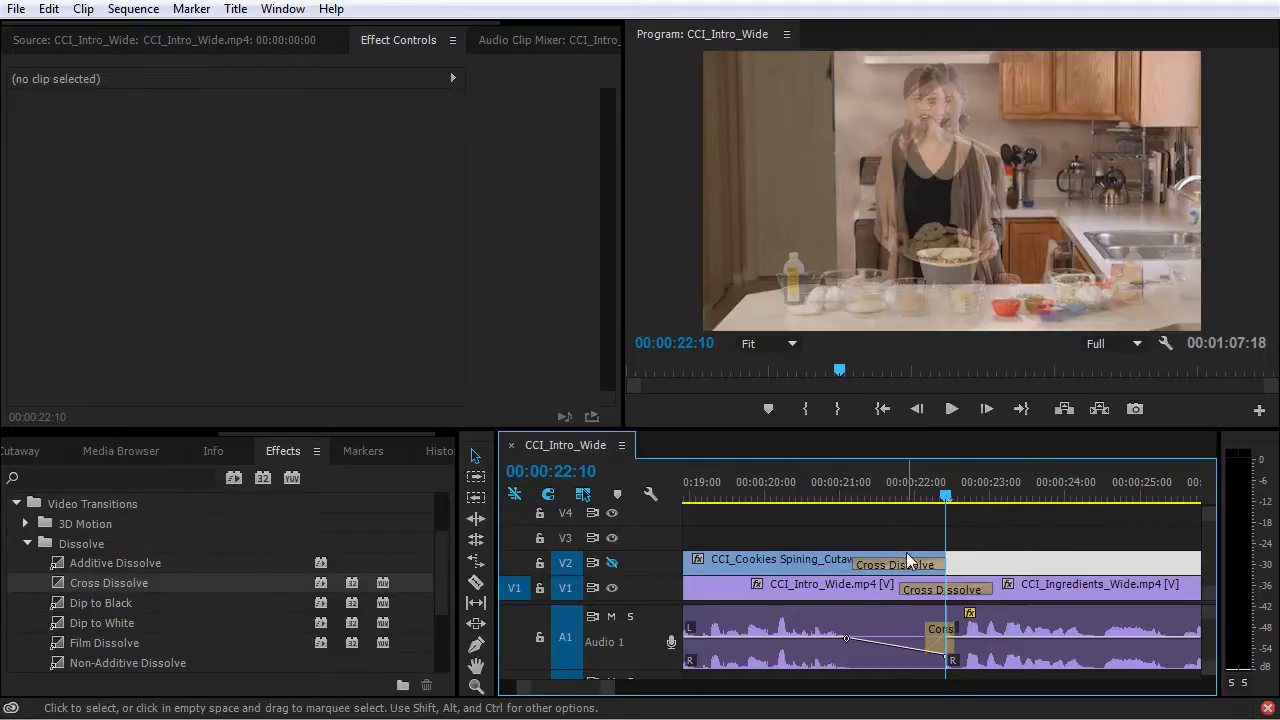
left_click(820, 562)
left_click(842, 586)
left_click(1100, 597)
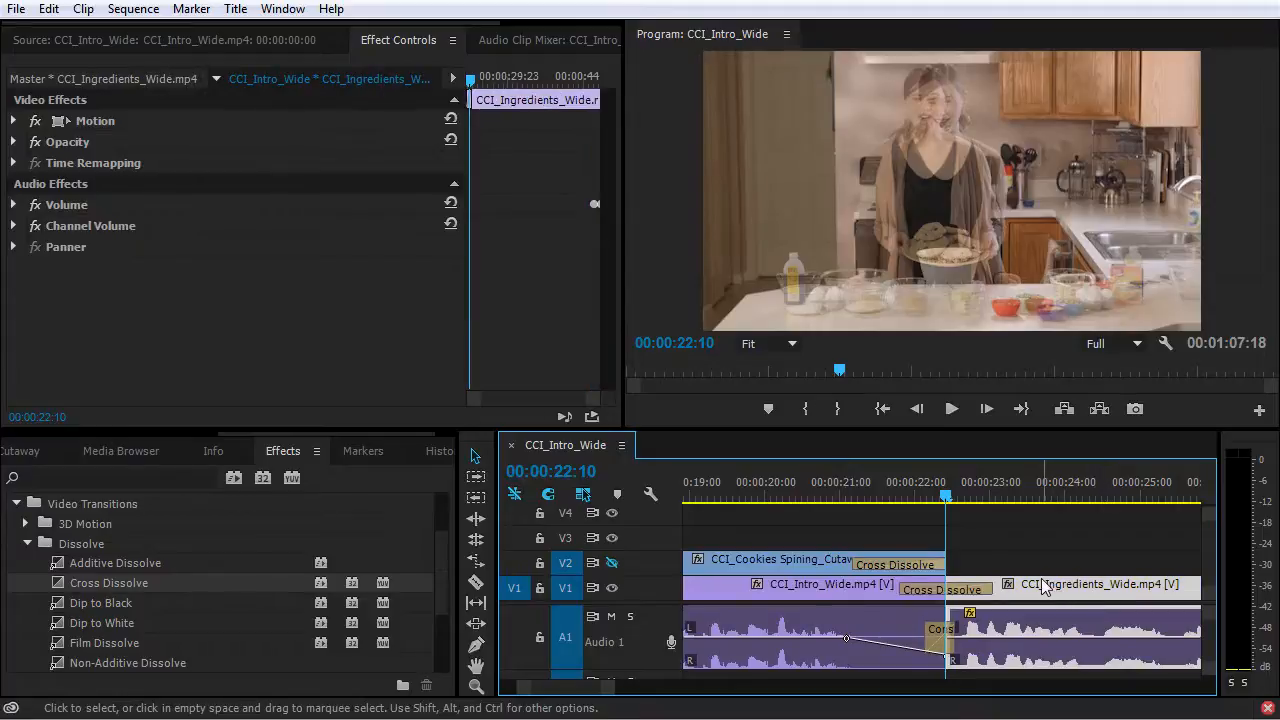
key("ctrl+z")
Step: Apply Cross Dissolve only to the V1 cut between CCI_Intro_Wide and CCI_Ingredients_Wide
left_click(954, 590)
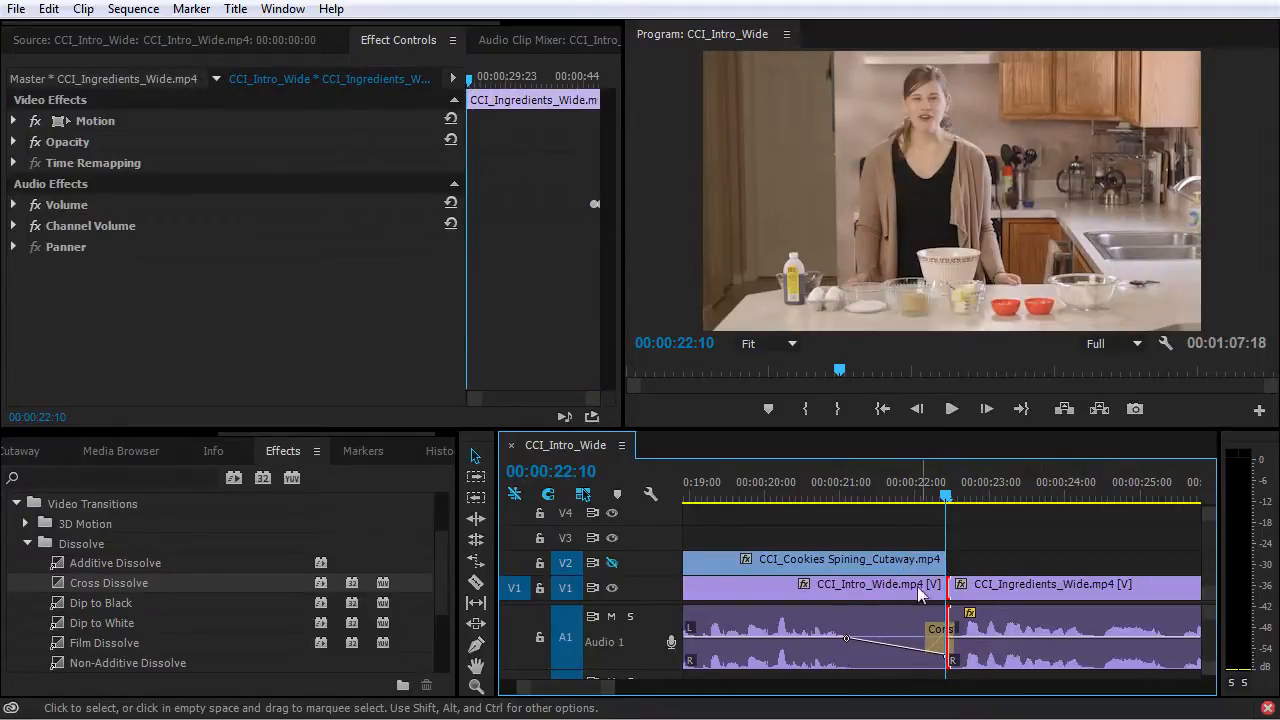
key("ctrl+d")
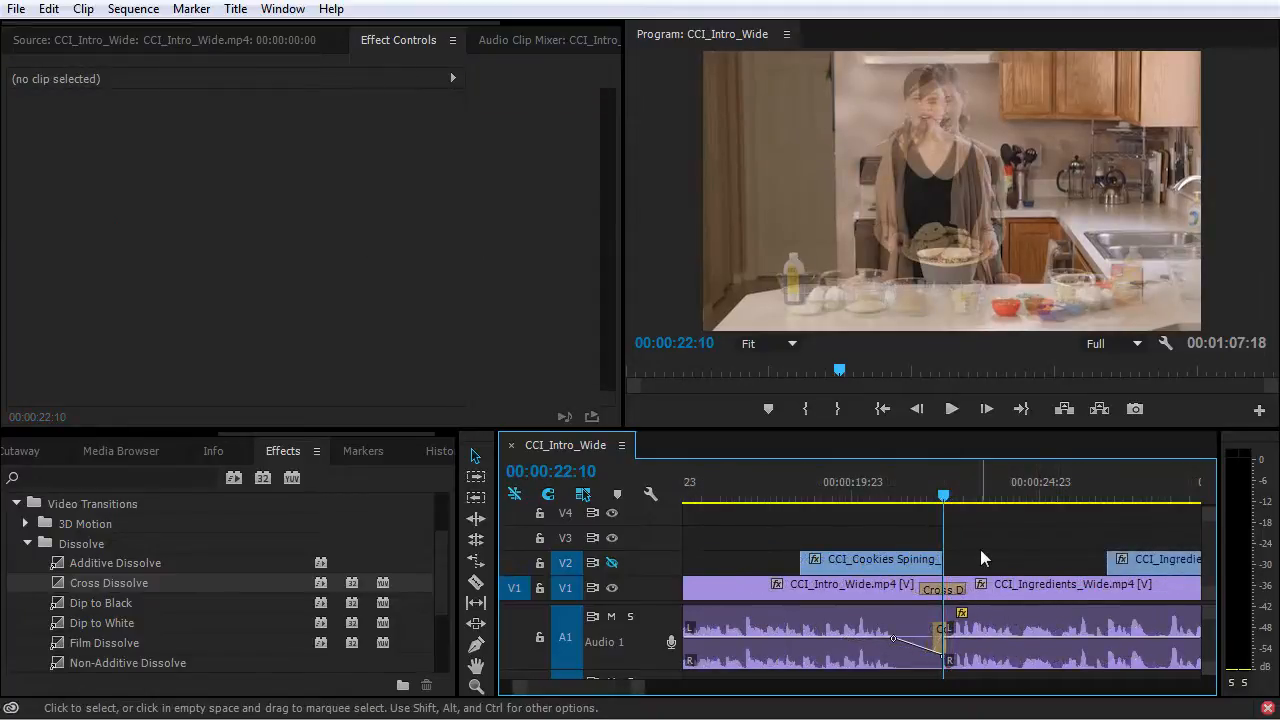
Step: Apply Cross Dissolve to the start of the first CCI_Intro_Wide clip on V1 and play the fade-in from 00:00:00:00
key("Home")
left_click_drag(61, 590, 698, 592)
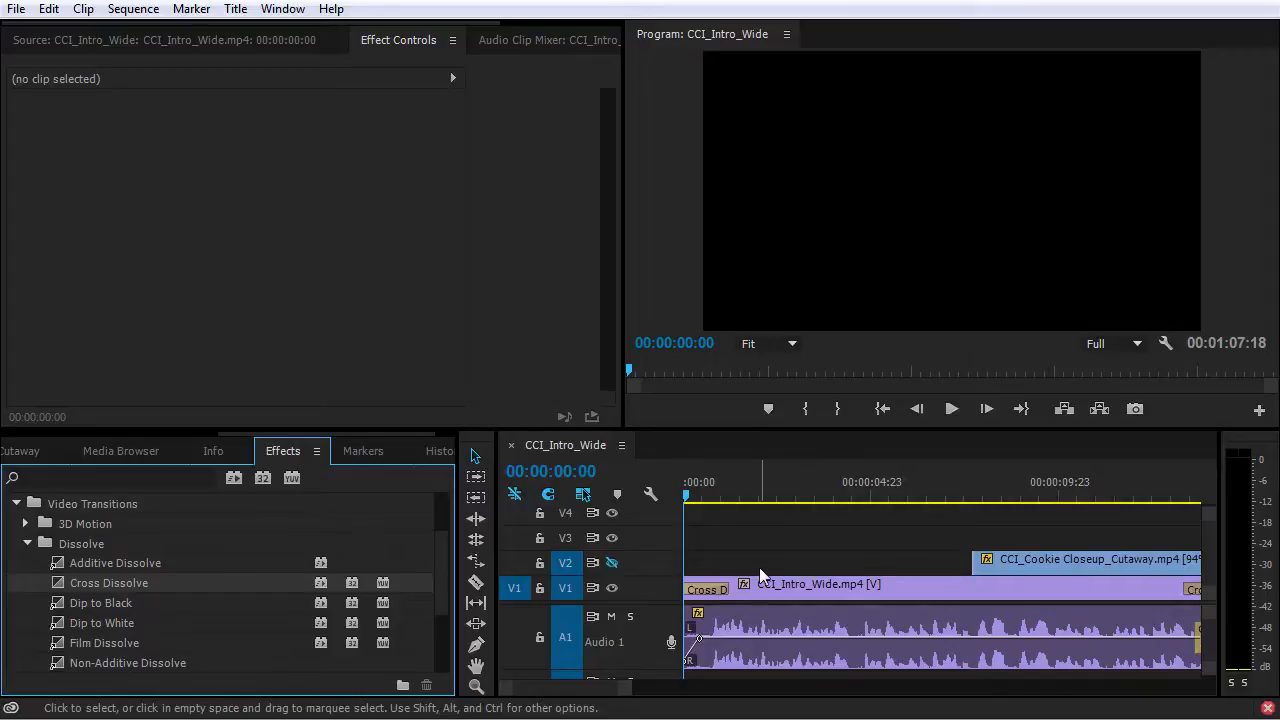
key("space")
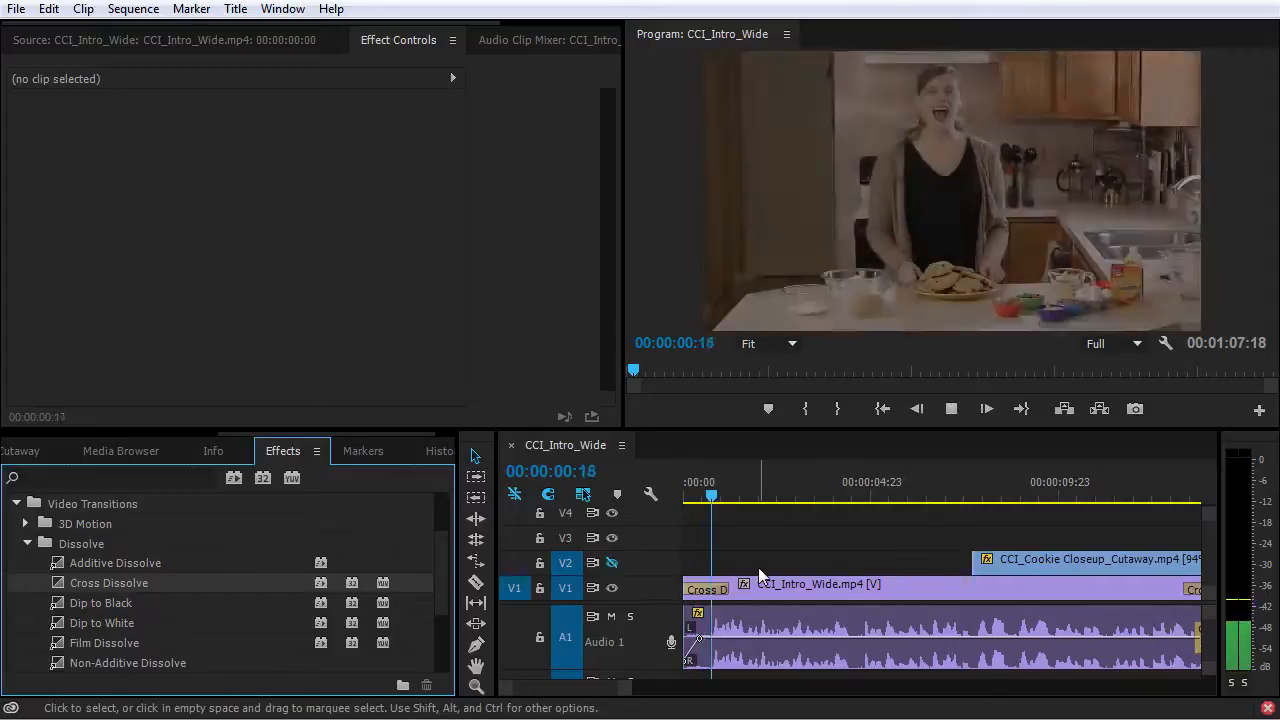
key("space")
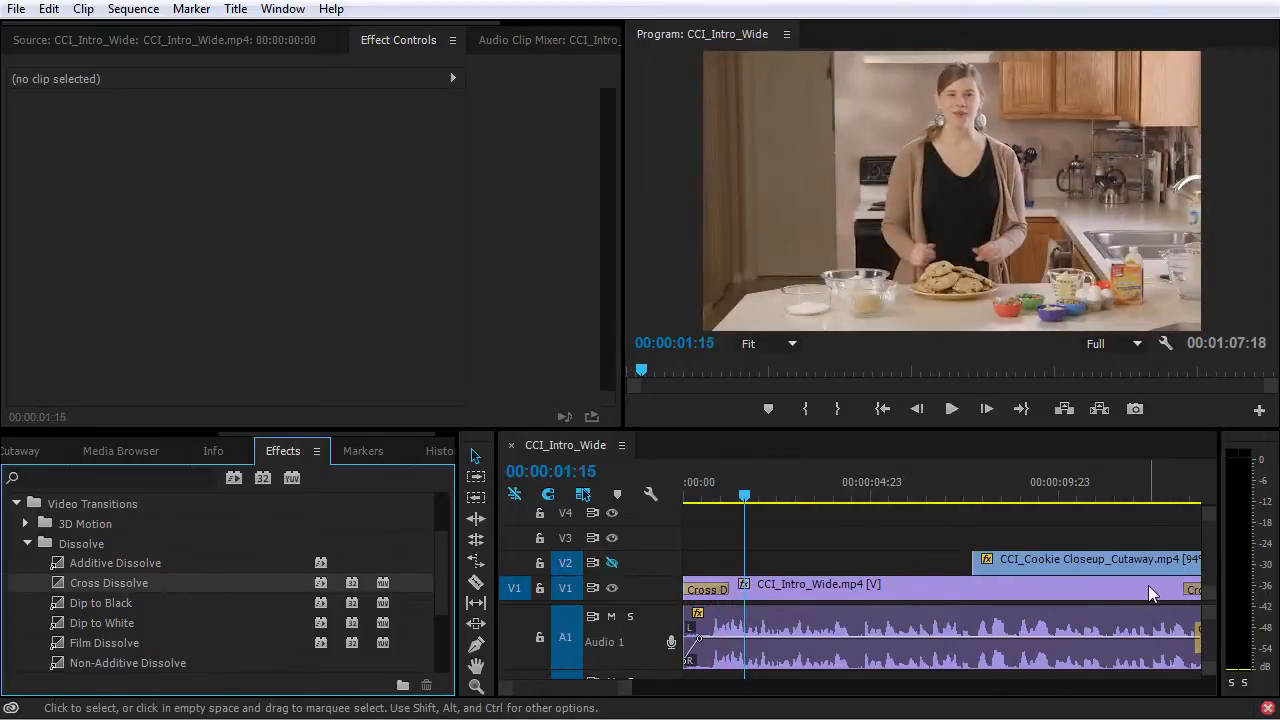
Step: Delete the Cross Dissolve between the two CCI_Intro_Wide clips on V1
key("minus")
key("minus")
left_click(816, 591)
key("Delete")
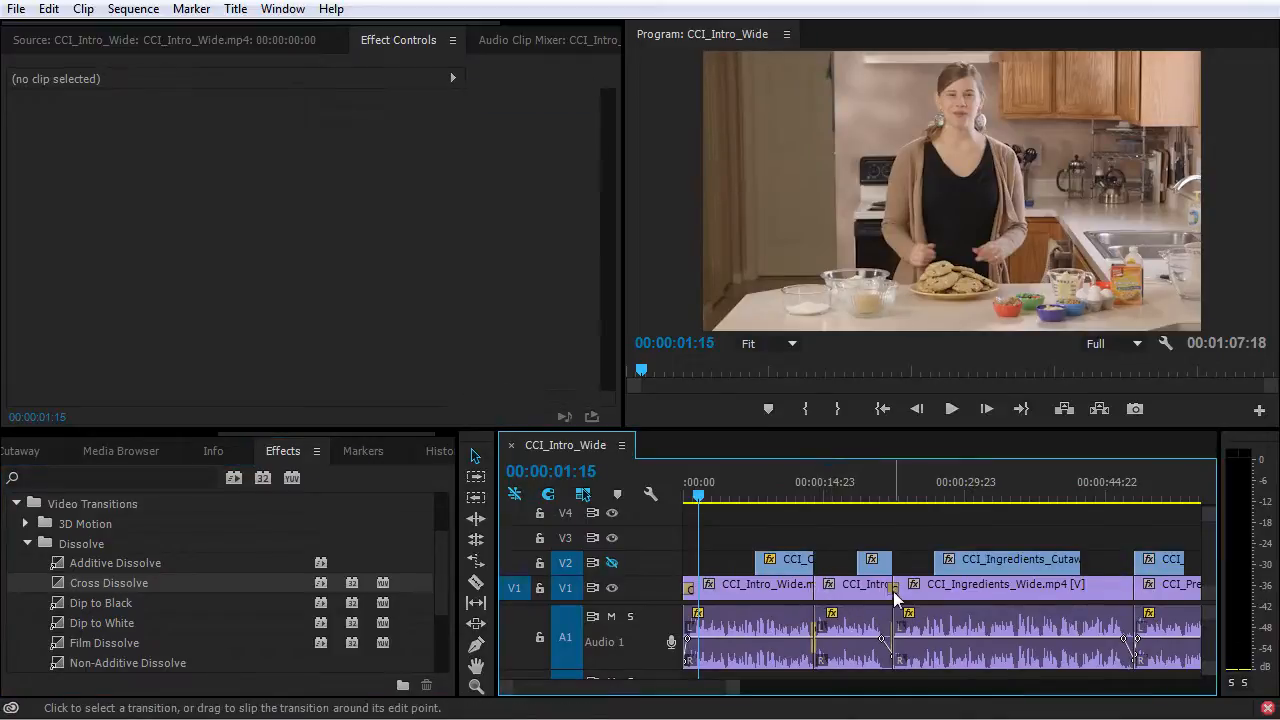
Step: Move the playhead to 00:00:07:11 and apply Cross Dissolve to the start of CCI_Cookie Closeup_Cutaway on V2
left_click(758, 490)
key("equal")
key("equal")
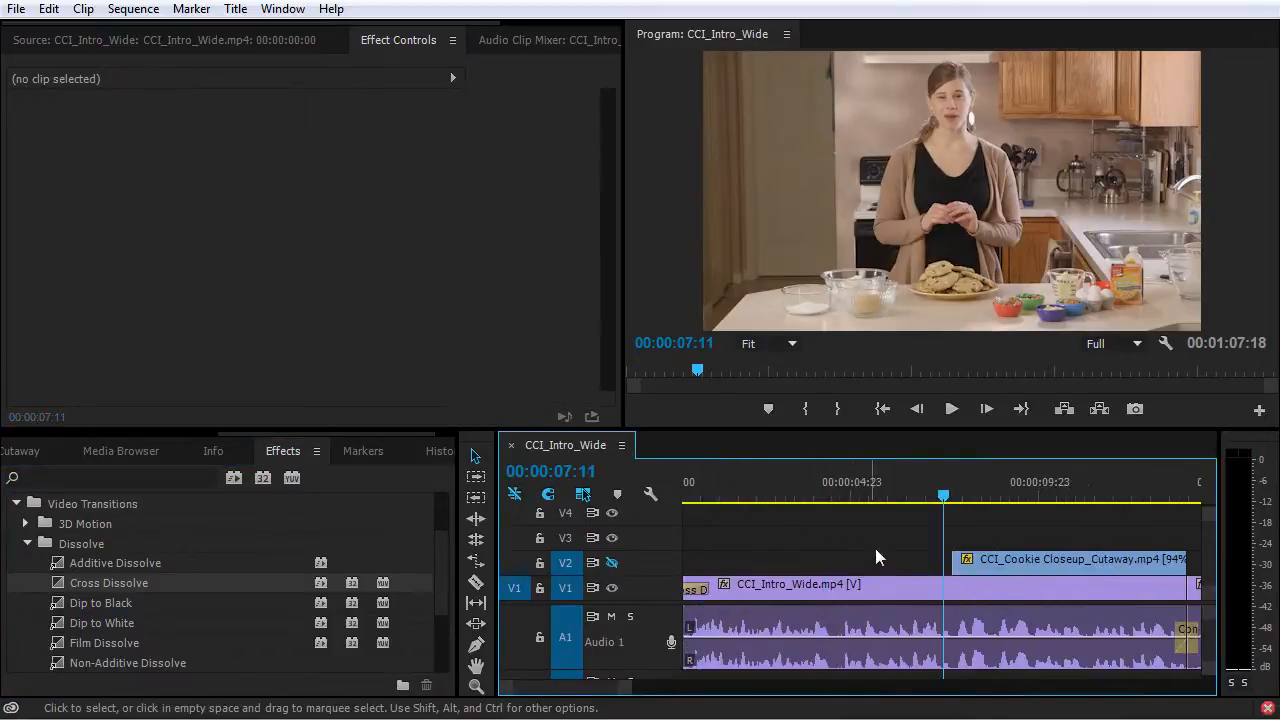
left_click(954, 562)
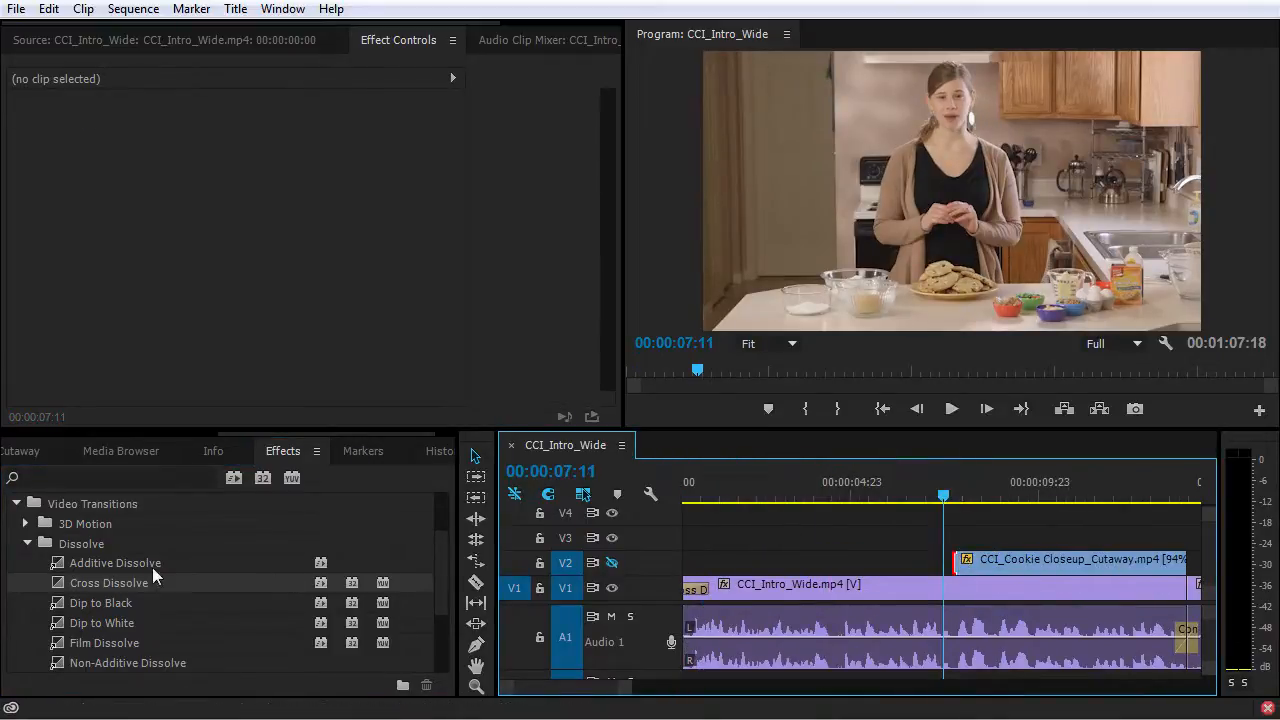
left_click_drag(153, 575, 962, 563)
Step: Turn track V2's output back on and play the sequence through the cutaway's Cross Dissolve
key("space")
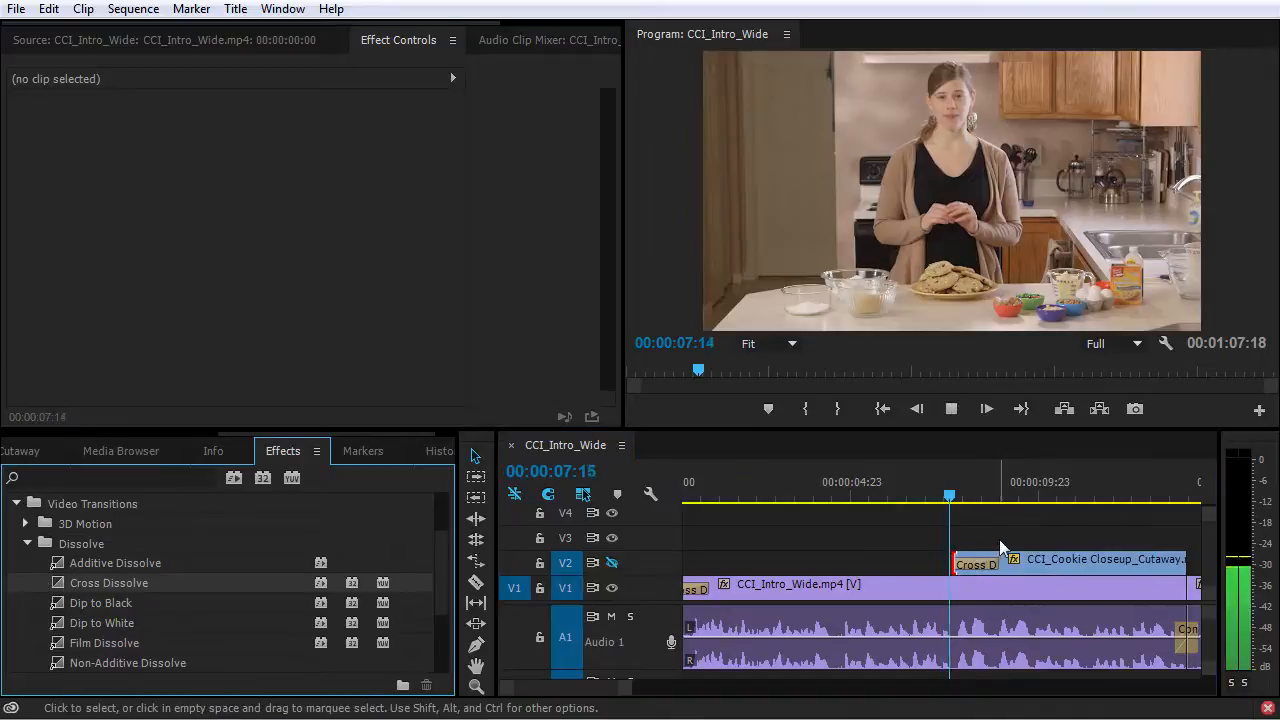
key("space")
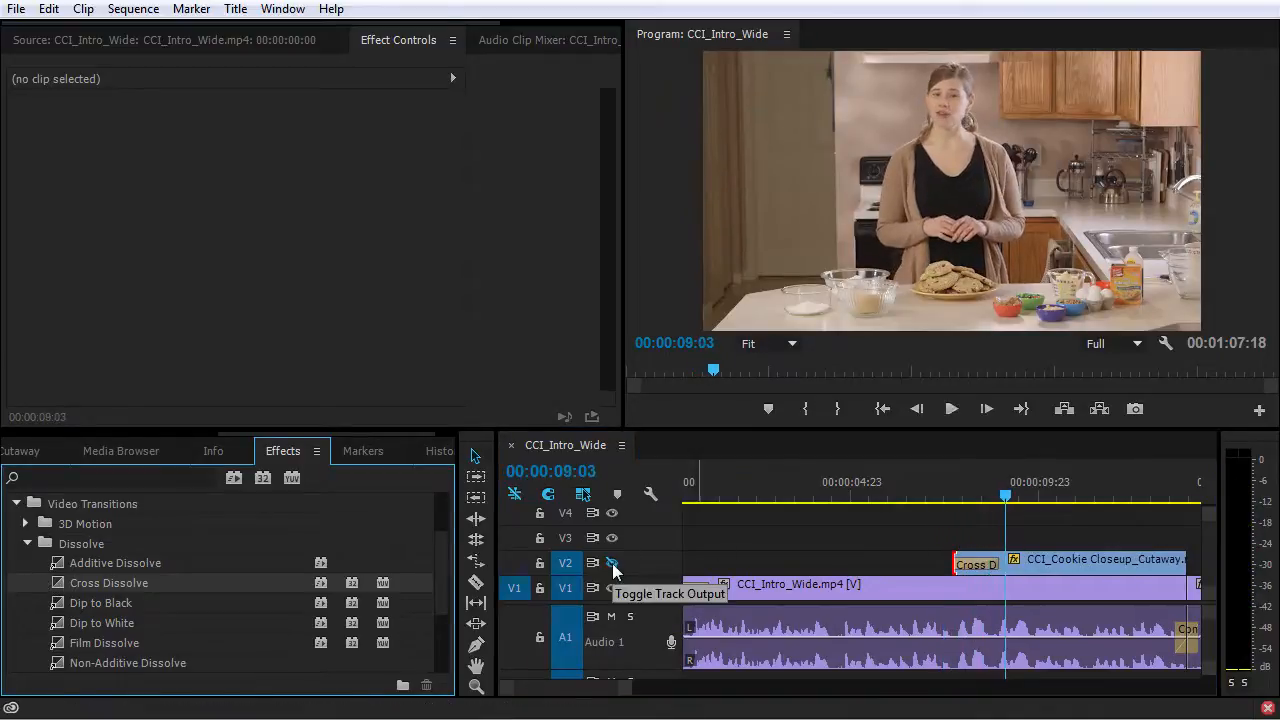
left_click(612, 563)
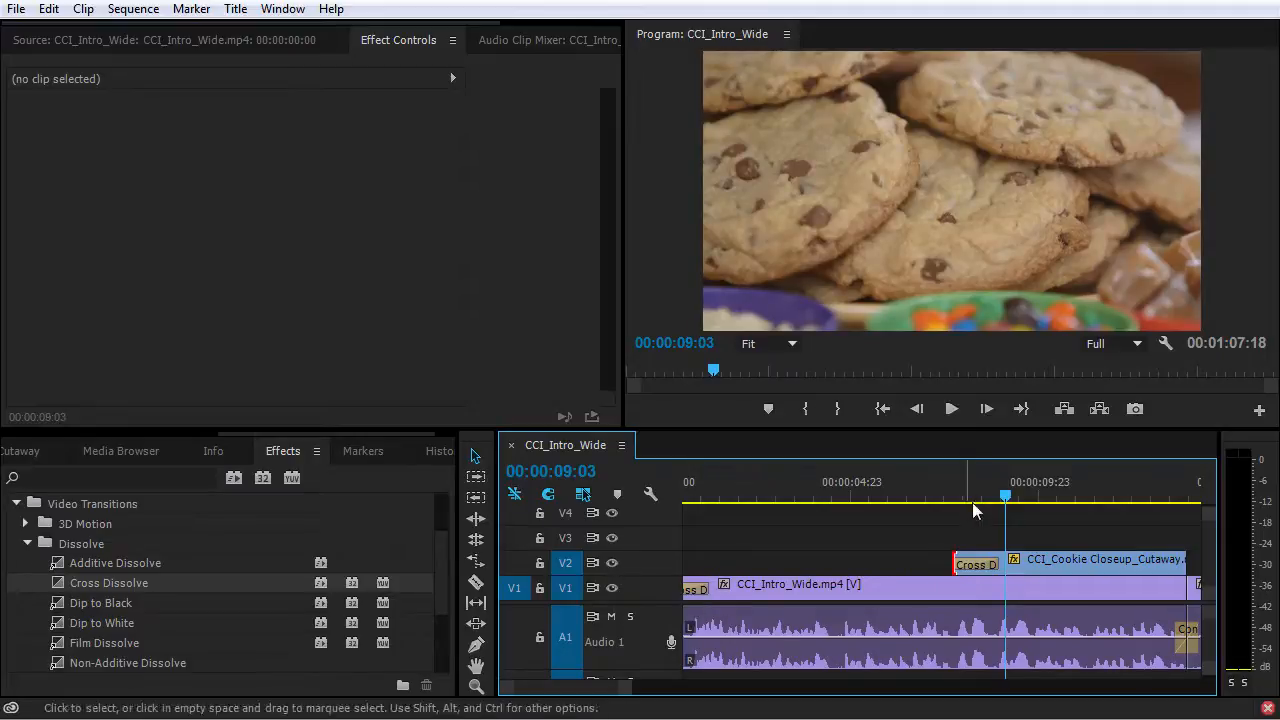
left_click(936, 492)
key("space")
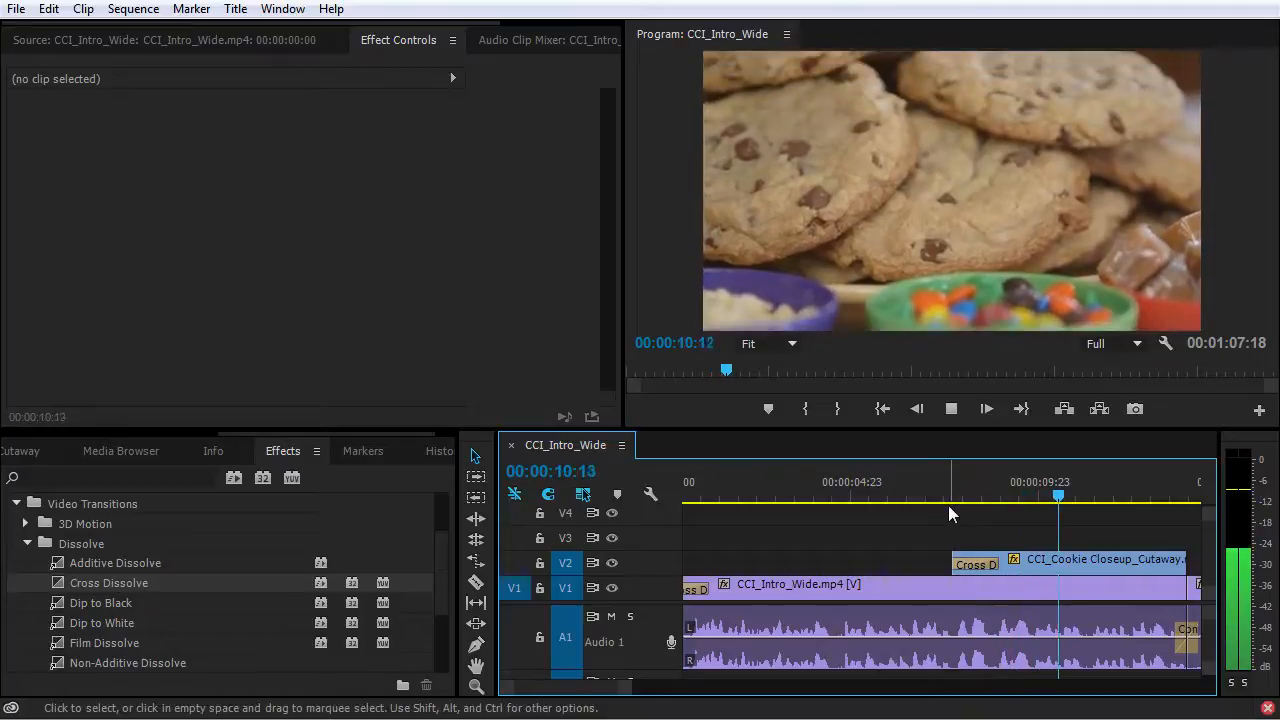
key("space")
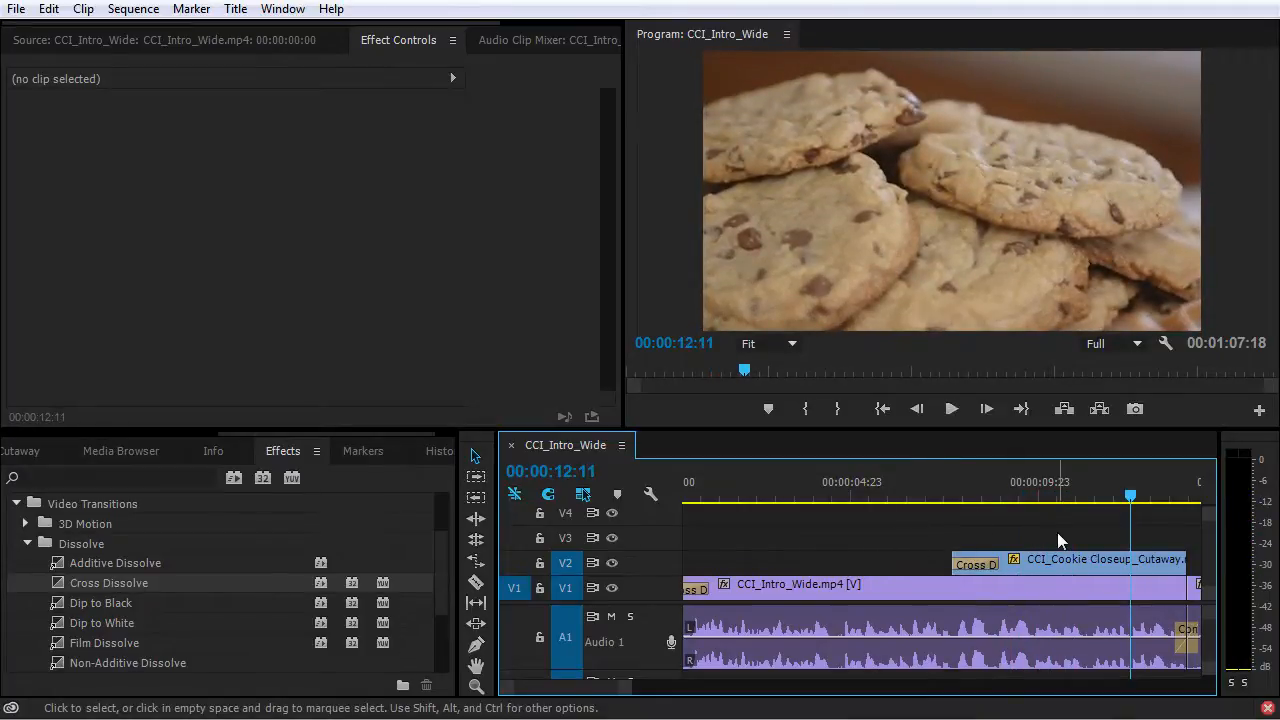
Step: Move the playhead to the end of the sequence and create a Black Video item in the project
key("End")
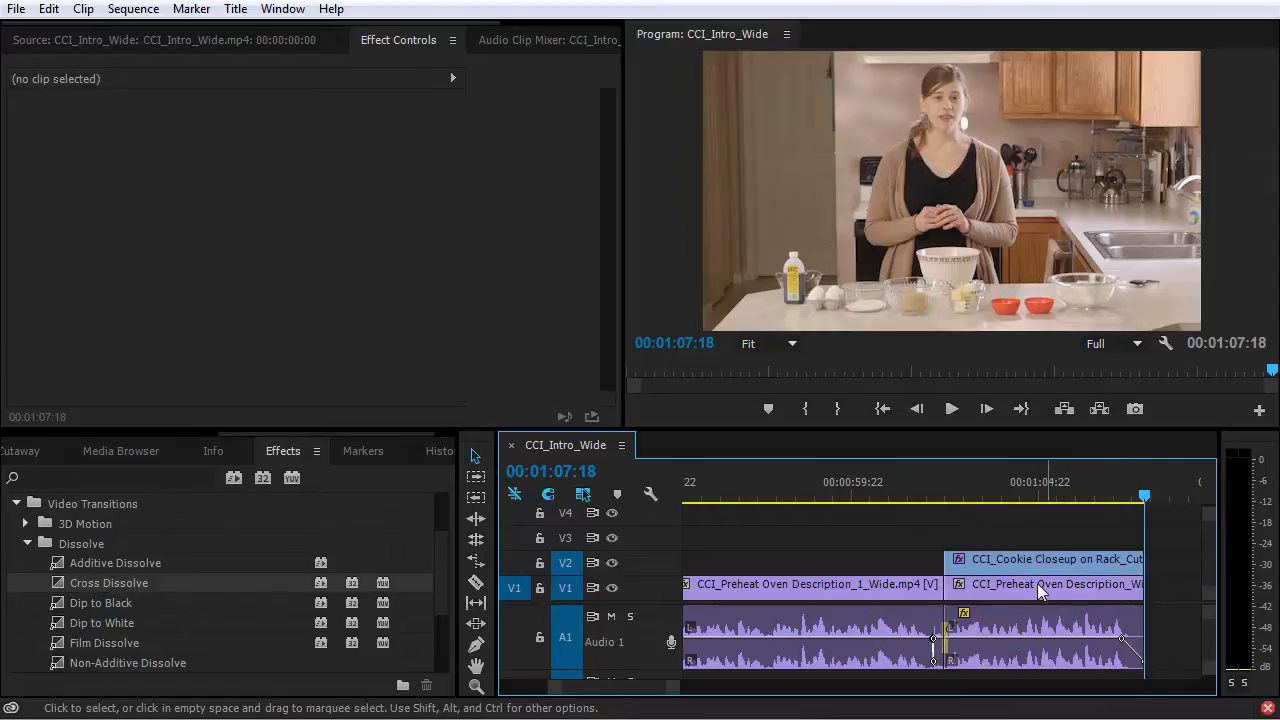
left_click(109, 433)
left_click(72, 451)
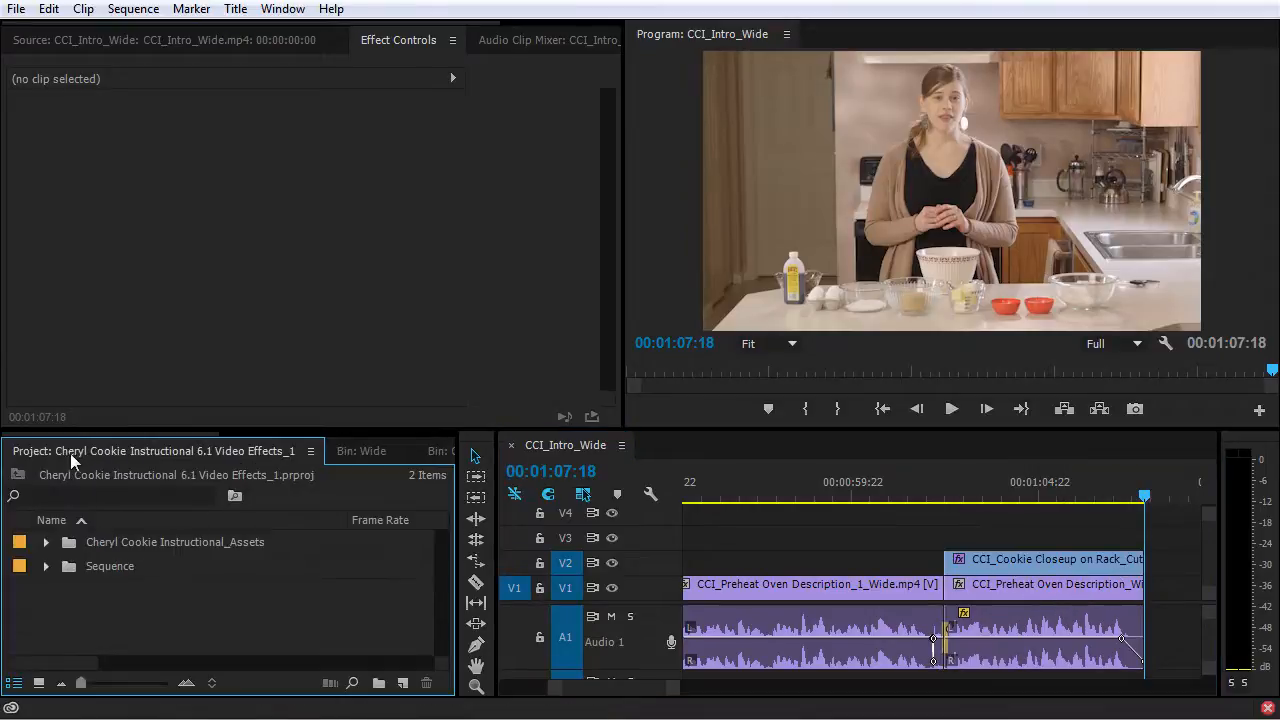
right_click(88, 611)
left_click(351, 580)
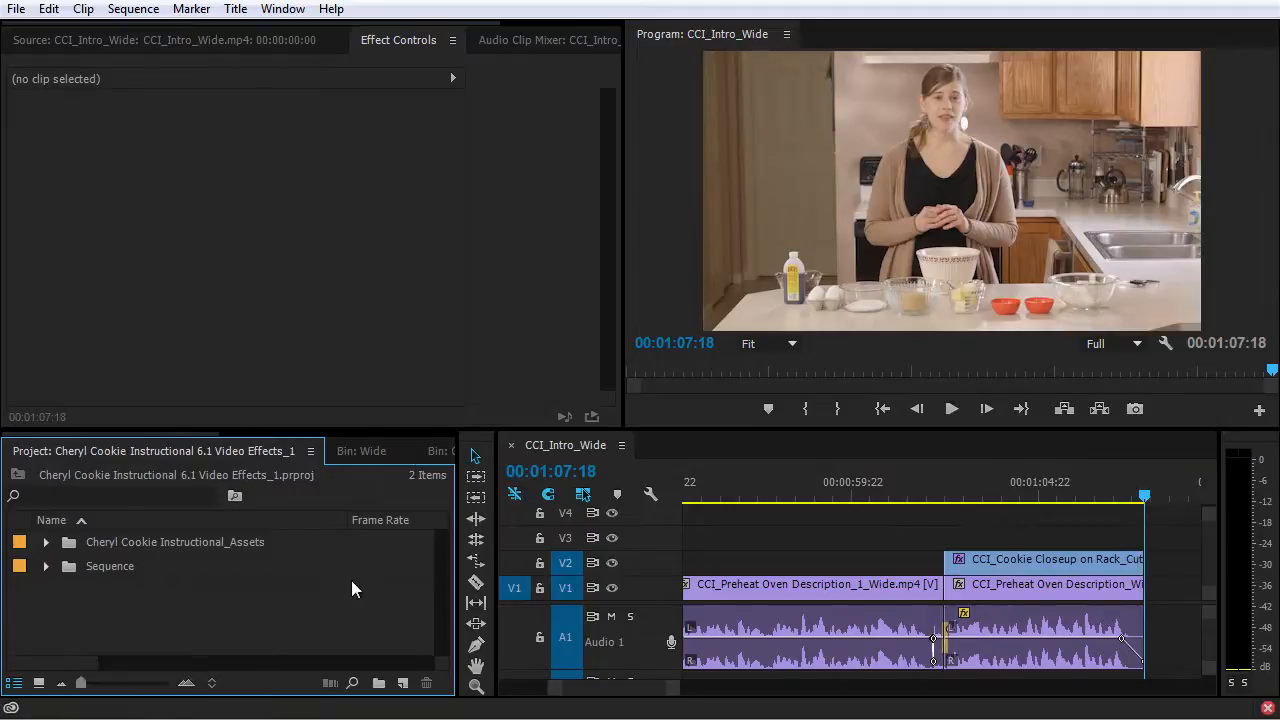
left_click(403, 683)
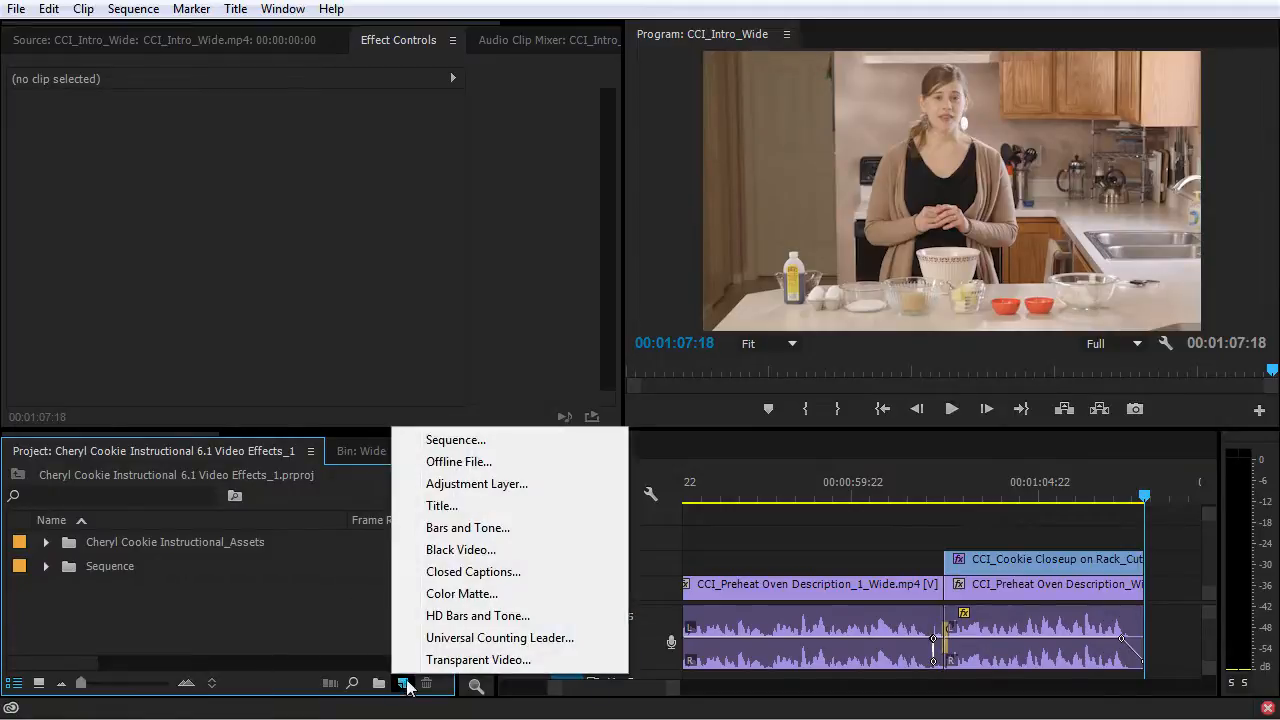
left_click(462, 550)
left_click(657, 428)
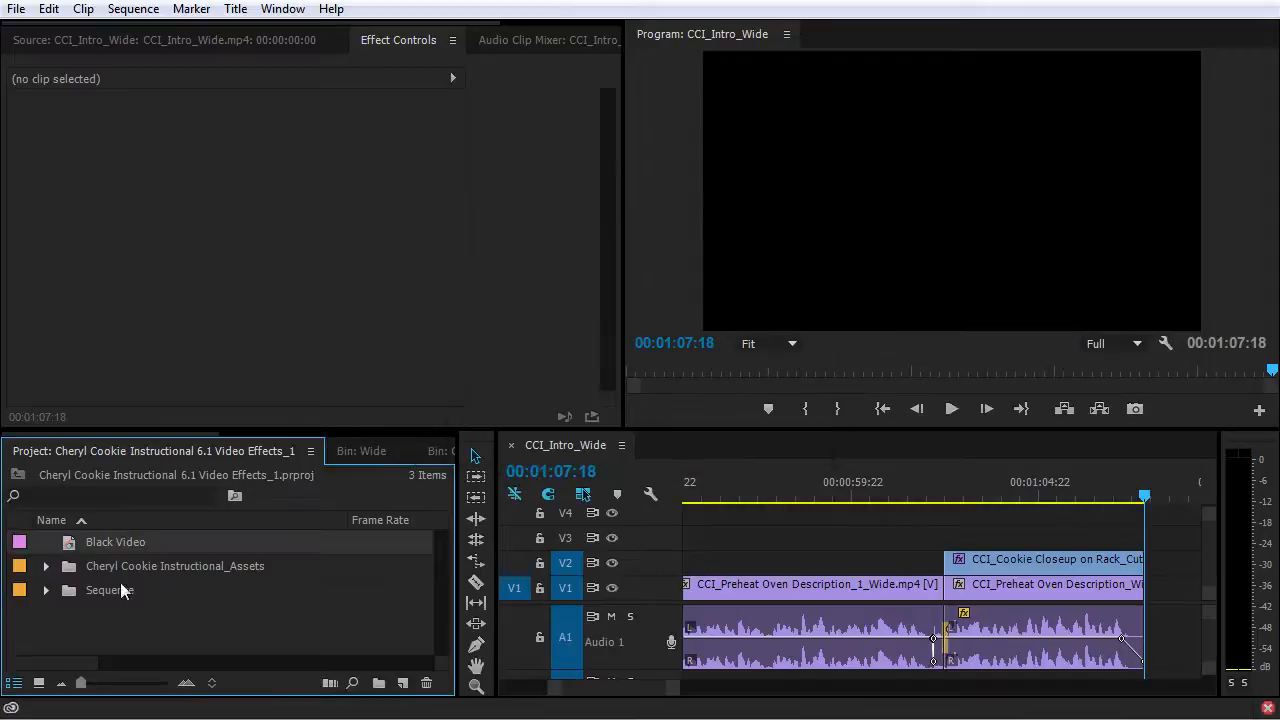
Step: Place Black Video on V3 overlapping the end of the last clips, and add a slightly shortened Cross Dissolve at its start
left_click_drag(73, 544, 1104, 549)
left_click_drag(1110, 553, 1110, 550)
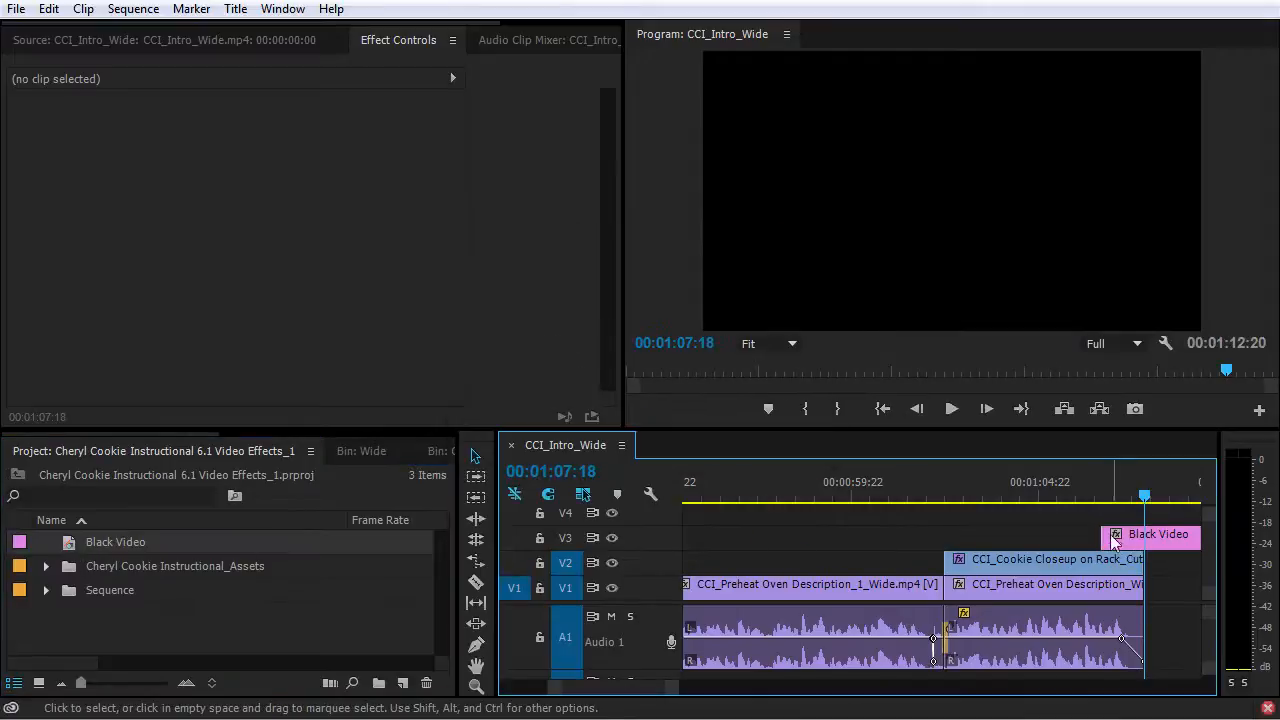
key("ctrl+d")
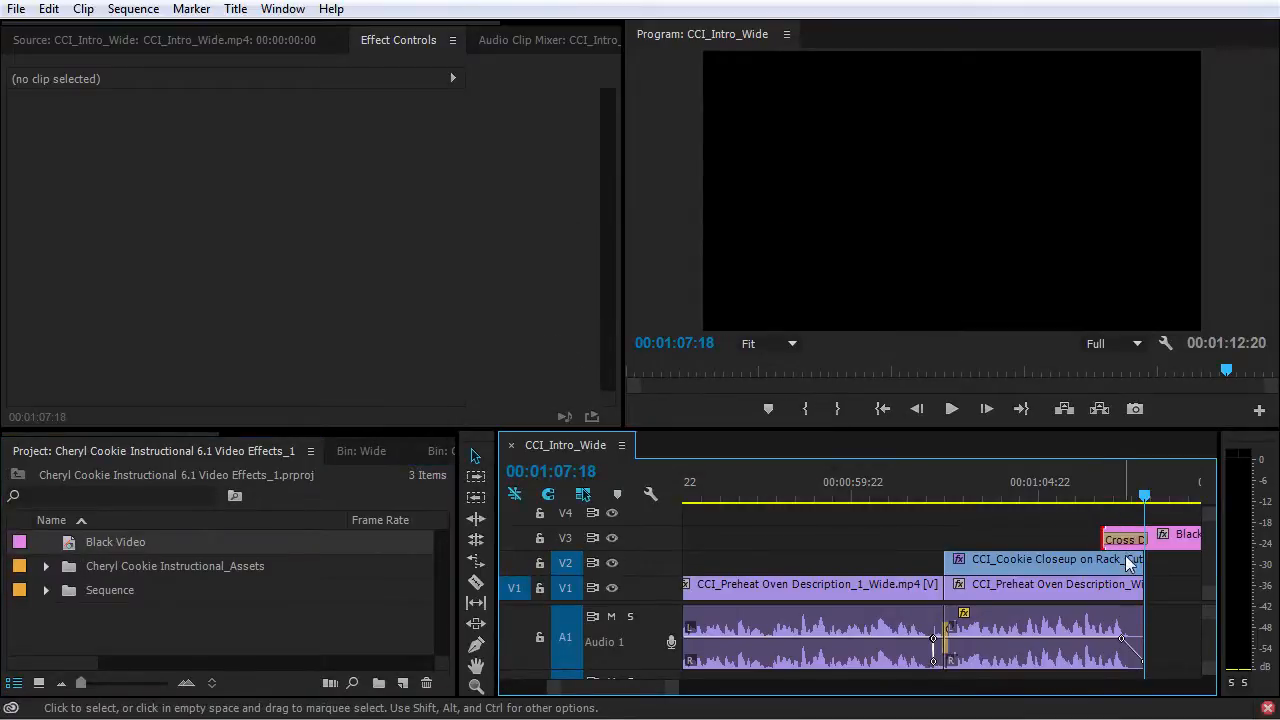
left_click_drag(1146, 540, 1138, 541)
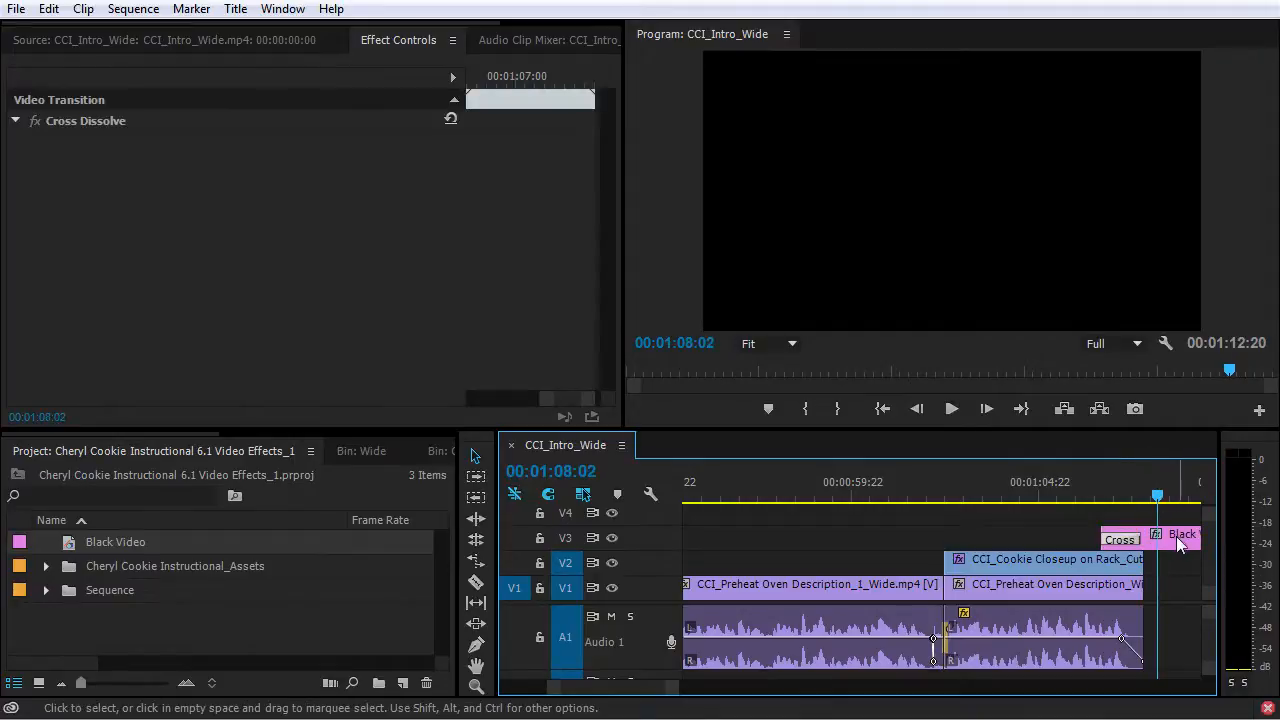
Step: Split the Black Video clip on V3 at 00:01:08:02 and delete the part after the cut
left_click(1176, 537)
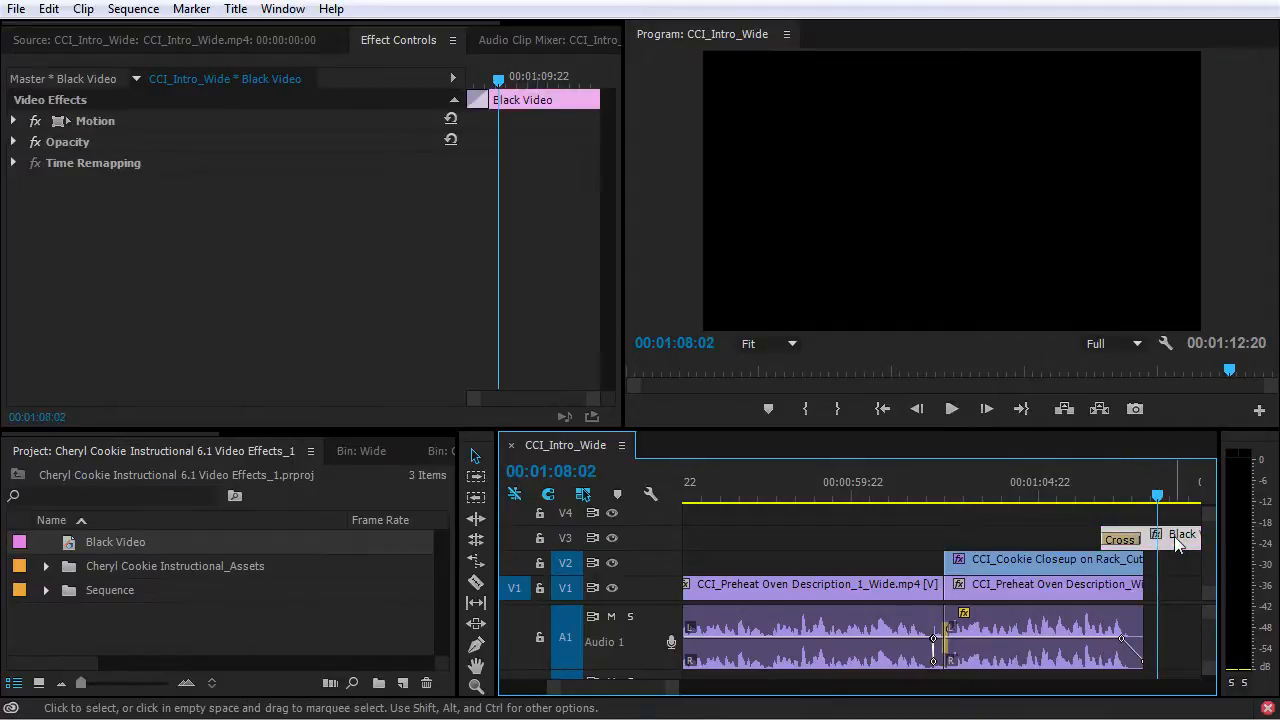
key("ctrl+k")
left_click(1178, 545)
key("Delete")
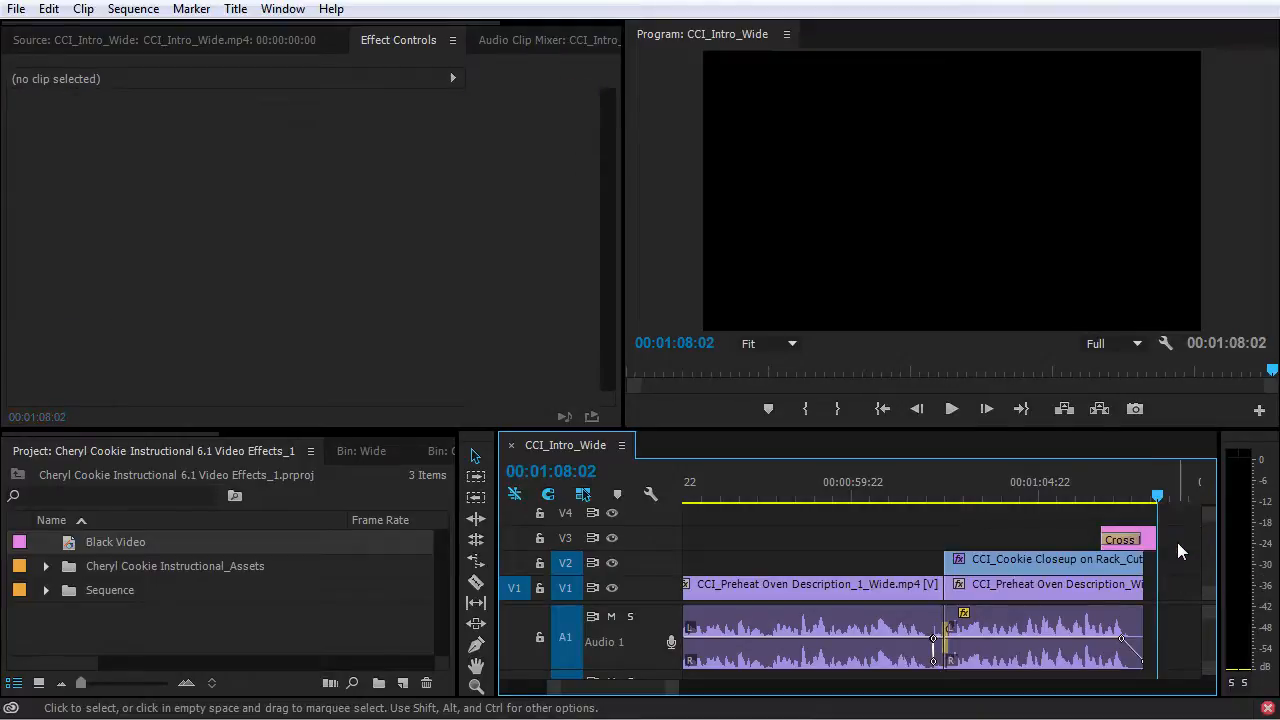
Step: Play the sequence from 00:01:06:01 to its end to preview the fade to black
left_click(1083, 493)
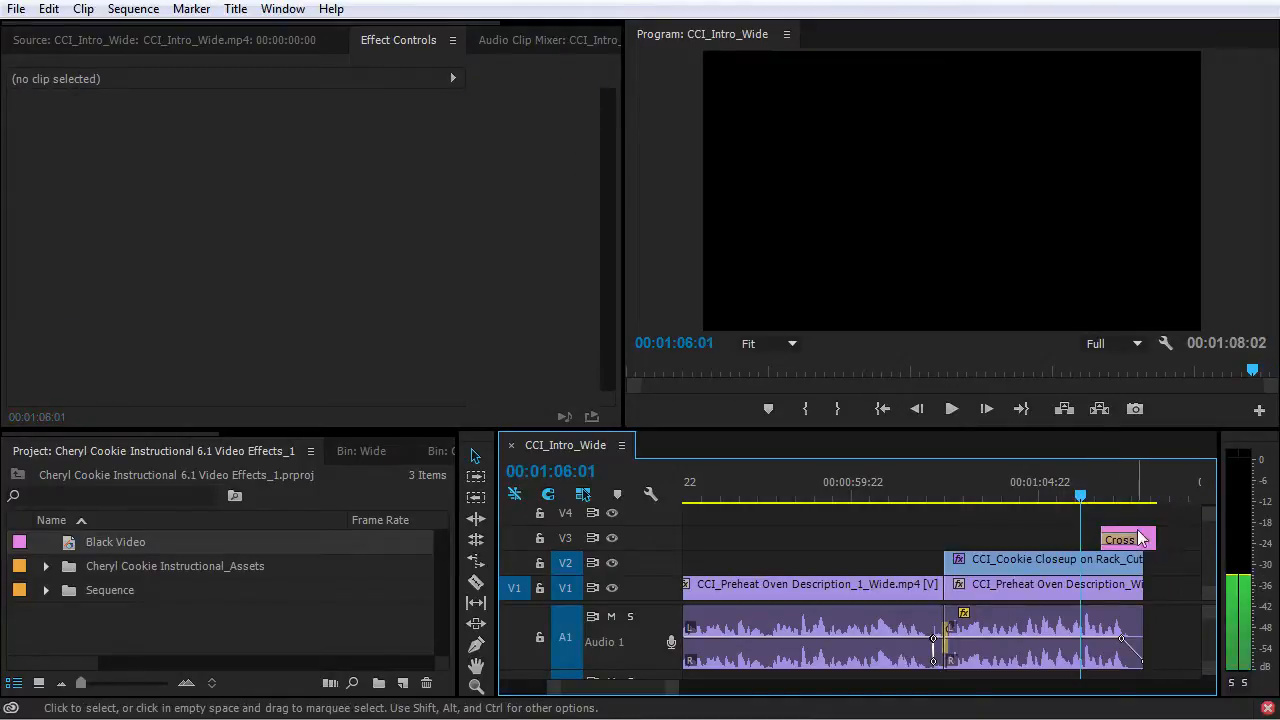
key("space")
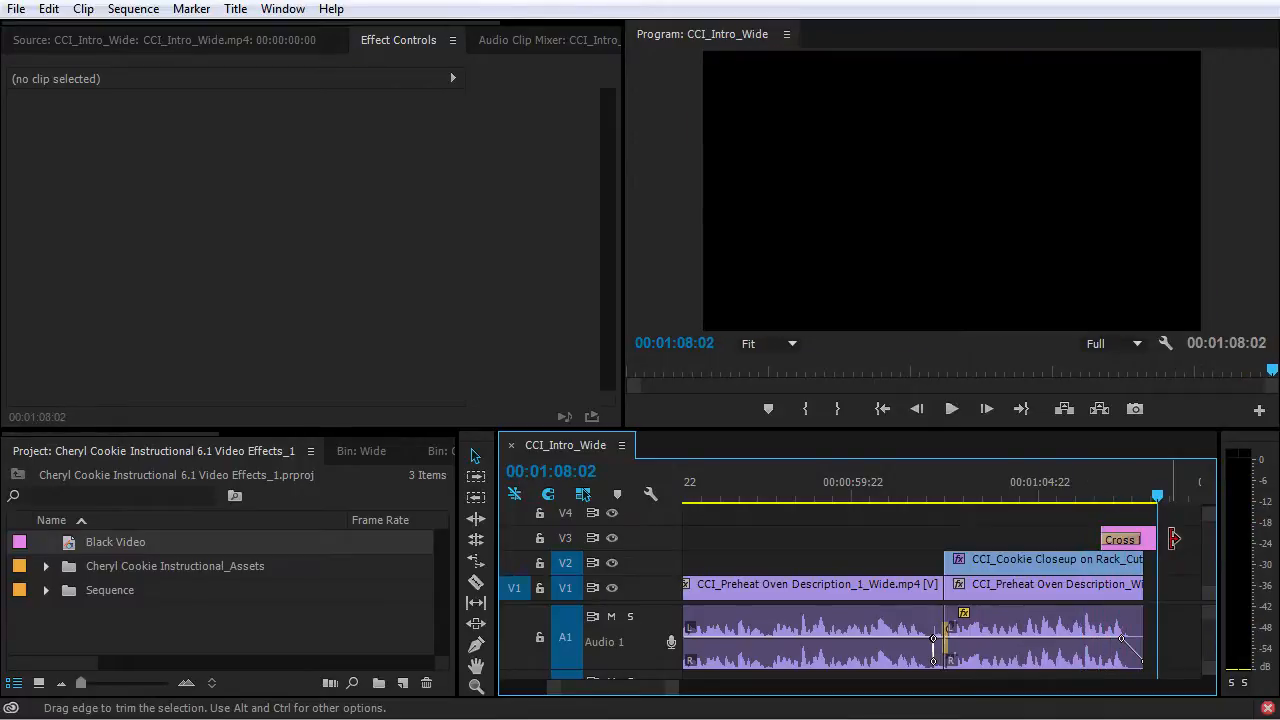
Step: Bring the list of effects and transitions back into view for the end of the sequence
scroll(1172, 539, "down", 3)
key("shift+7")
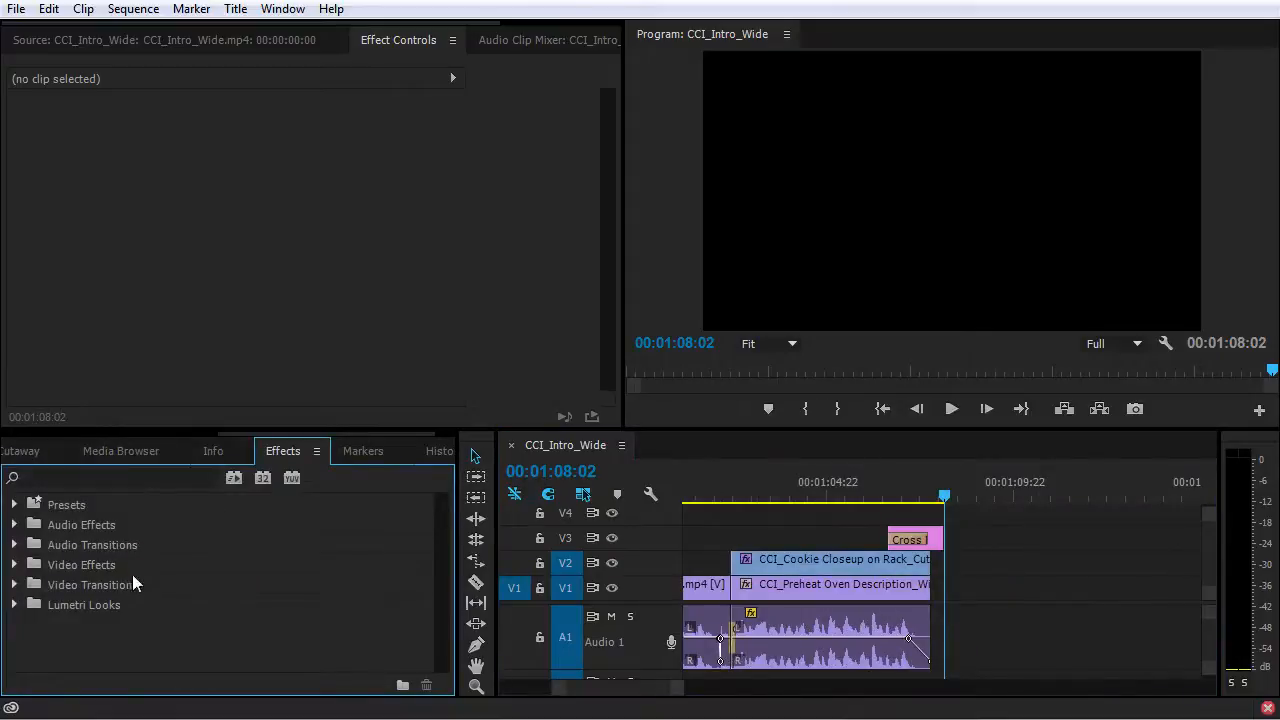